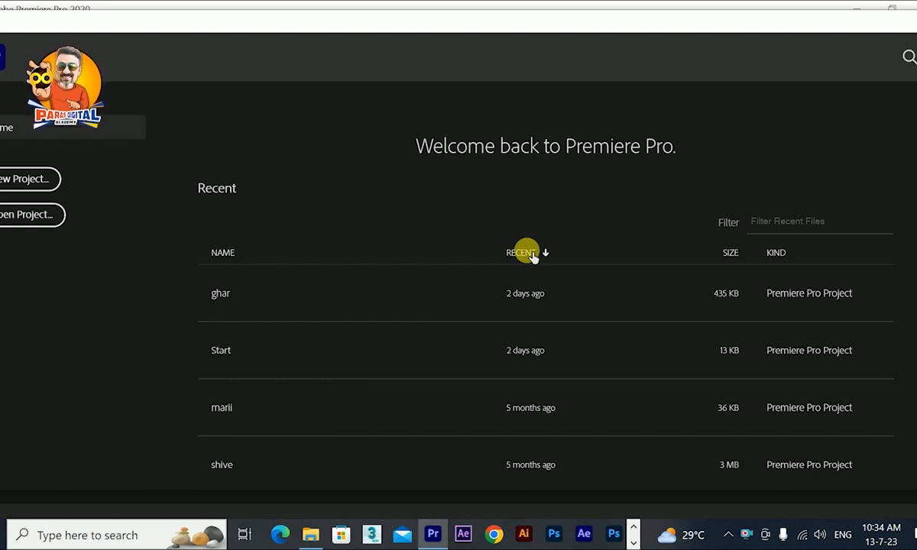
Open the recent project Start and delete the sm.mp4 clip with its audio from the sm sequence.
{"action": "left_click", "coordinate": [429, 350]}
{"action": "left_click_drag", "start_coordinate": [564, 401], "coordinate": [405, 463]}
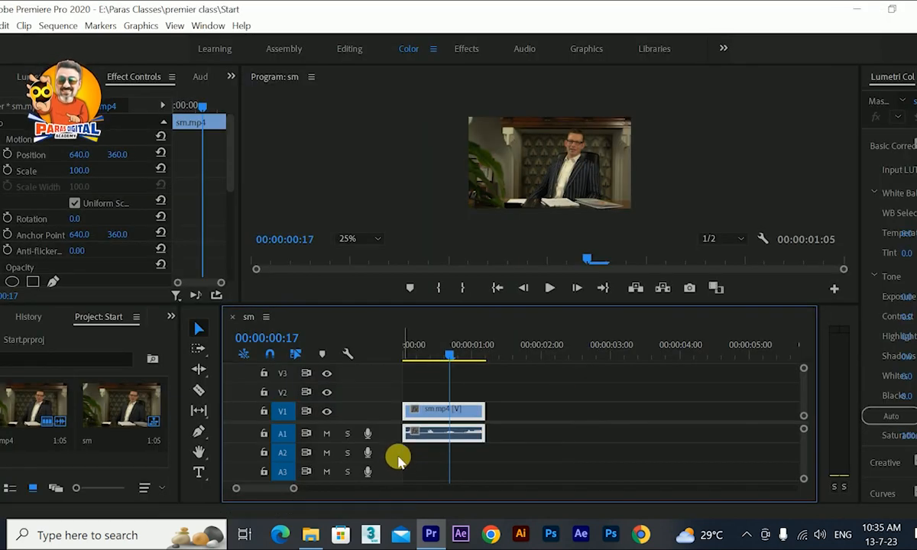
{"action": "key", "text": "Delete"}
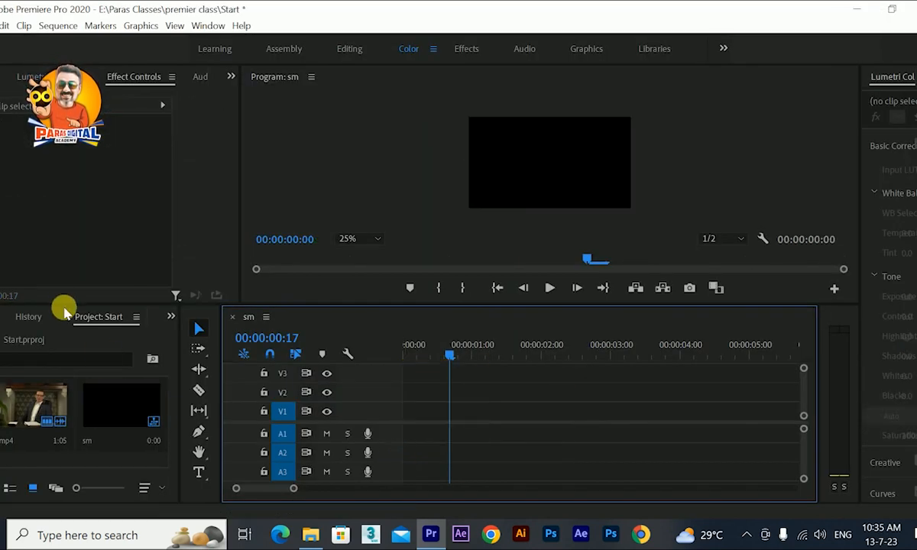
Import the 190301_02_KenyaWildlife_30 video from File Explorer into the Start project.
{"action": "left_click", "coordinate": [310, 535]}
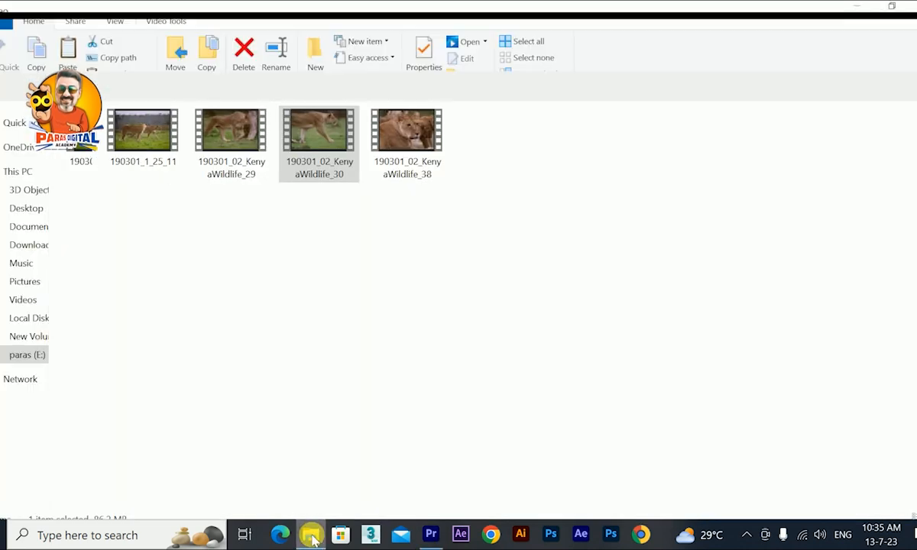
{"action": "left_click_drag", "start_coordinate": [301, 204], "coordinate": [436, 347]}
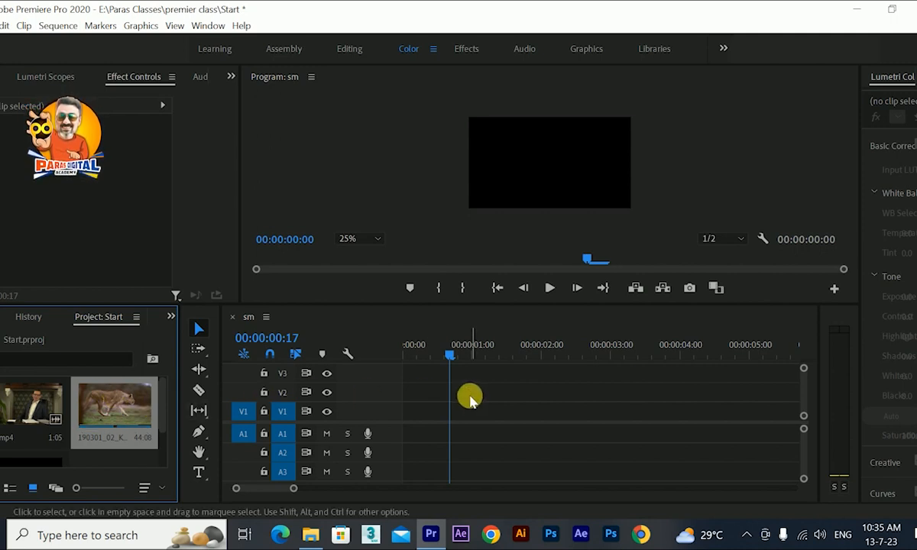
Create a new sequence from the imported 190301_02_KenyaWildlife_30 clip and preview its playback.
{"action": "right_click", "coordinate": [120, 398]}
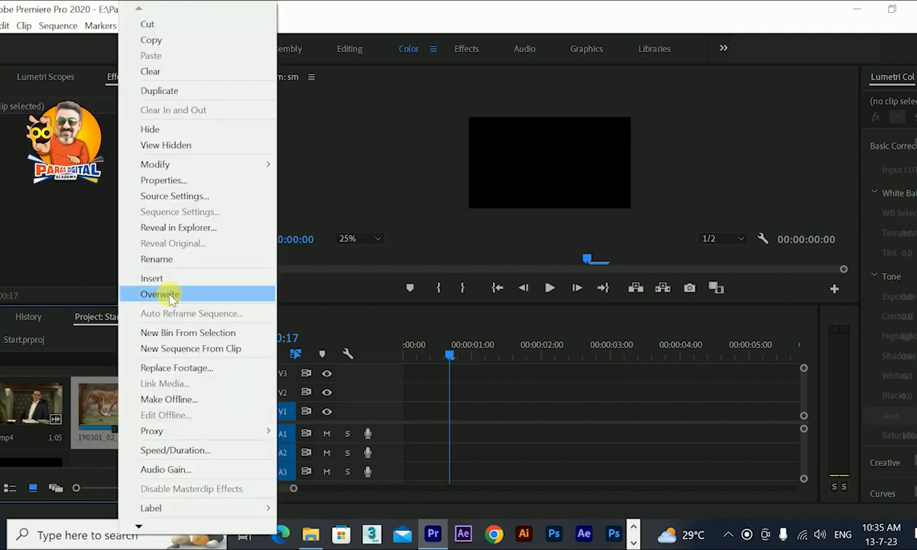
{"action": "left_click", "coordinate": [174, 350]}
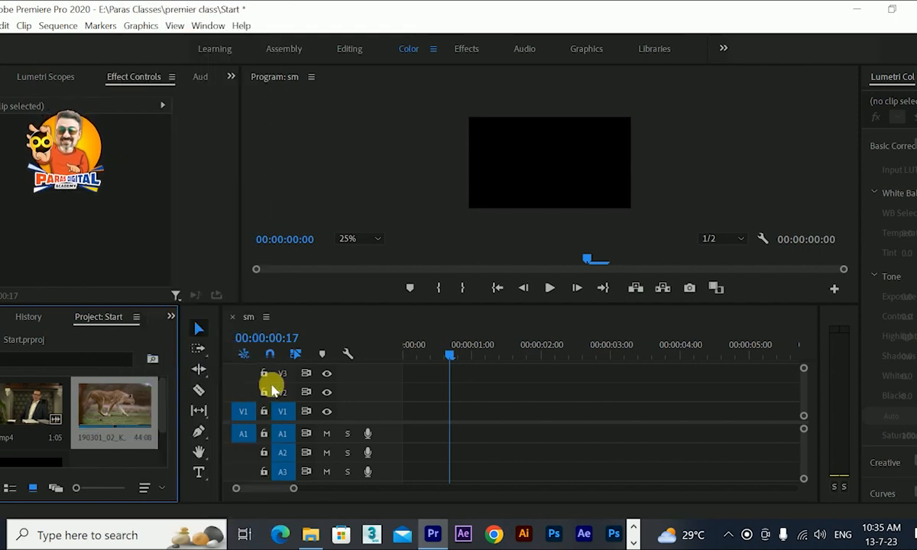
{"action": "left_click", "coordinate": [552, 291]}
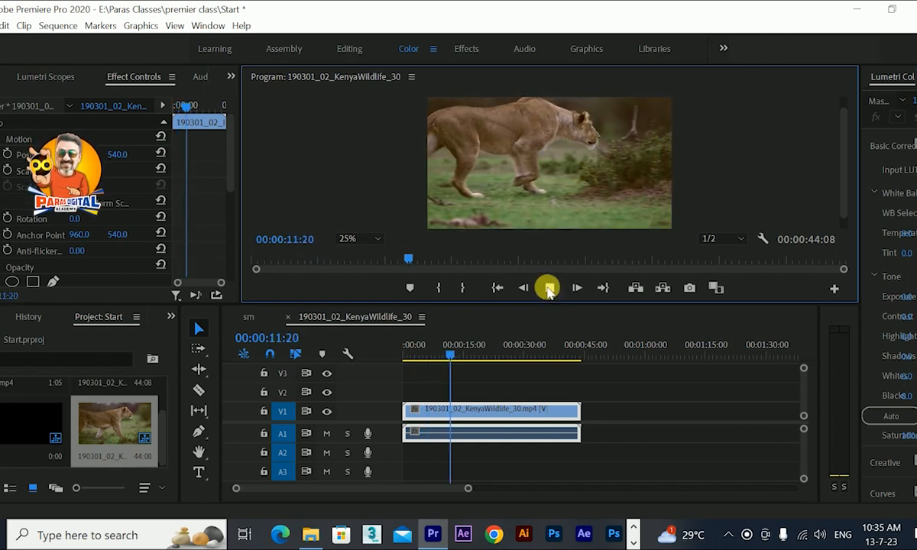
{"action": "left_click", "coordinate": [550, 289]}
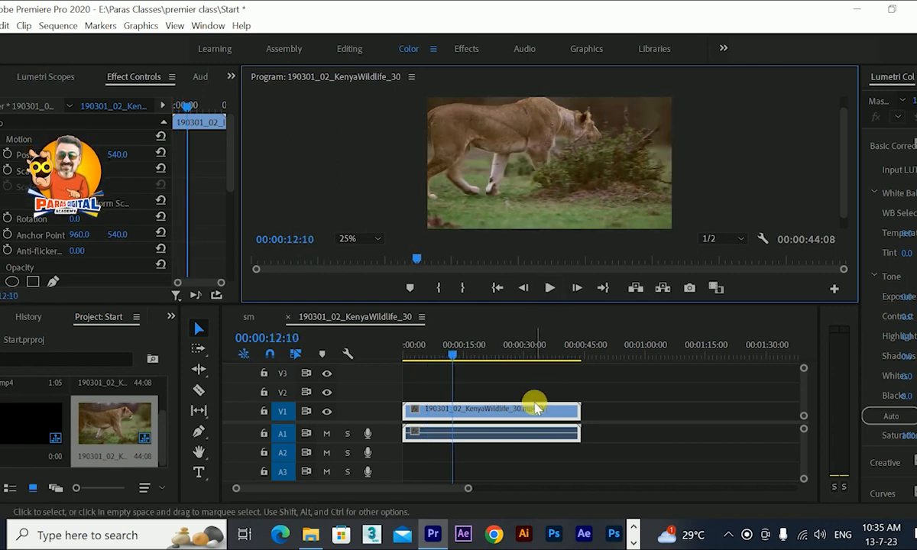
Unlink the KenyaWildlife clip's audio from its video, delete the audio, and move the playhead to about 00:00:03:24.
{"action": "right_click", "coordinate": [483, 420]}
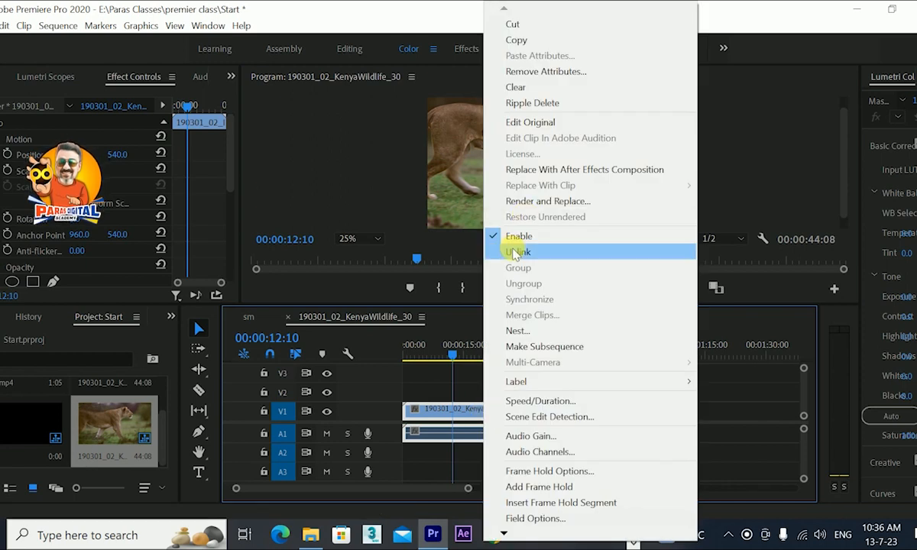
{"action": "left_click", "coordinate": [516, 252]}
{"action": "left_click", "coordinate": [467, 430]}
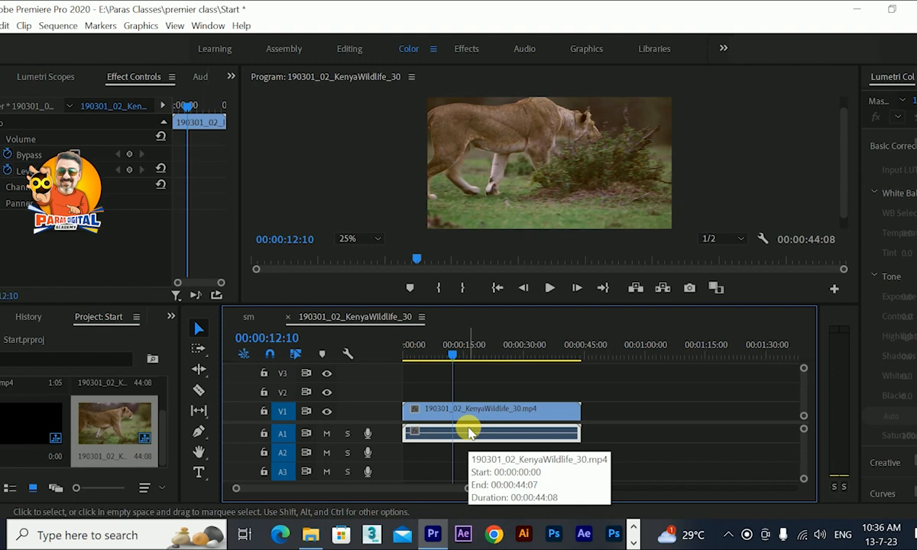
{"action": "key", "text": "Delete"}
{"action": "left_click_drag", "start_coordinate": [459, 352], "coordinate": [418, 354]}
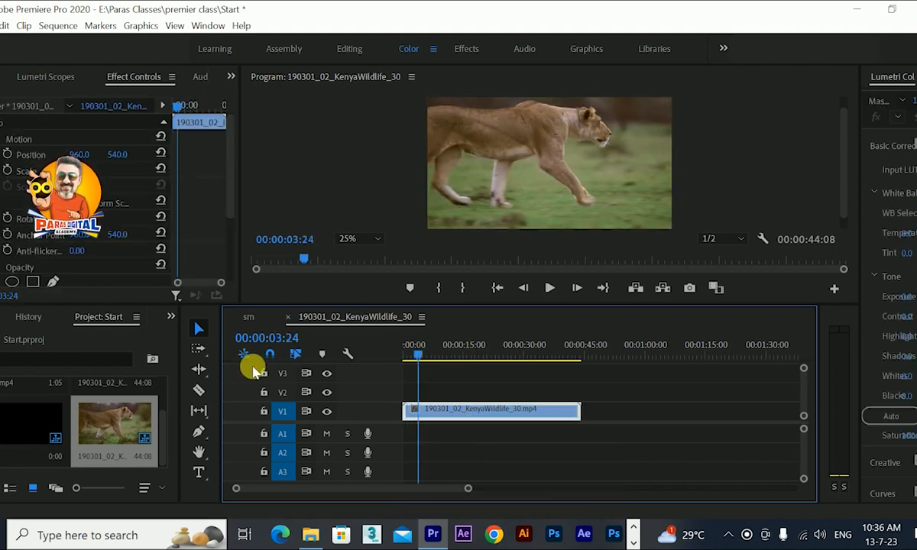
Activate the Rate Stretch Tool and increase the Video 1 track height to show the clip's thumbnail.
{"action": "left_click_drag", "start_coordinate": [197, 374], "coordinate": [267, 376]}
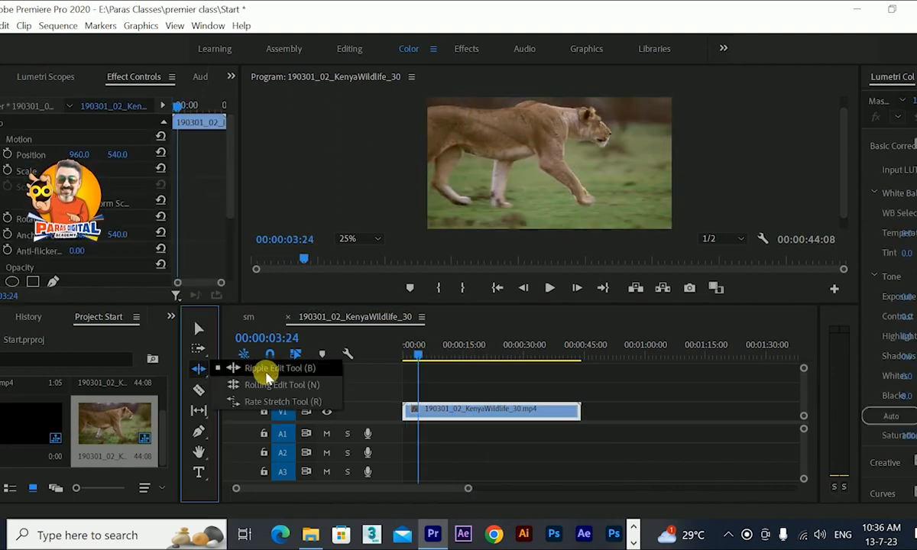
{"action": "left_click", "coordinate": [290, 403]}
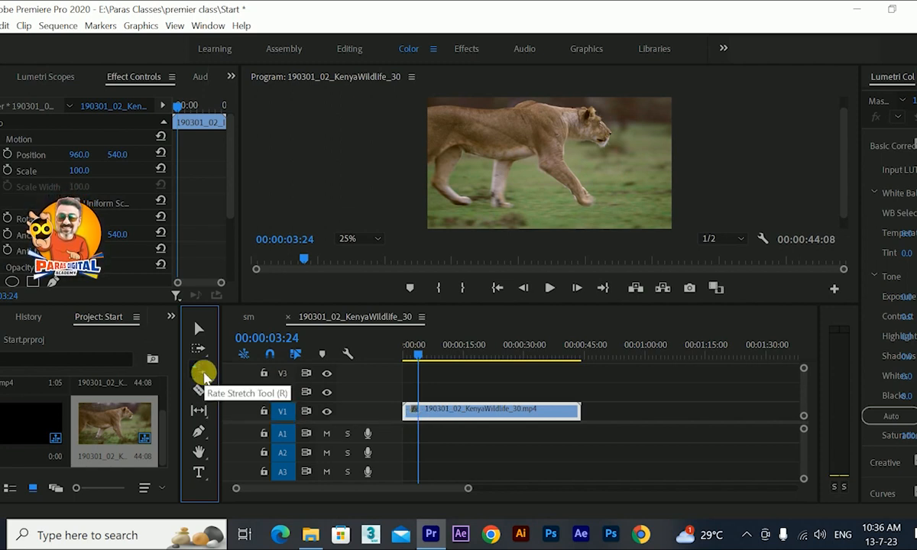
{"action": "left_click", "coordinate": [201, 372]}
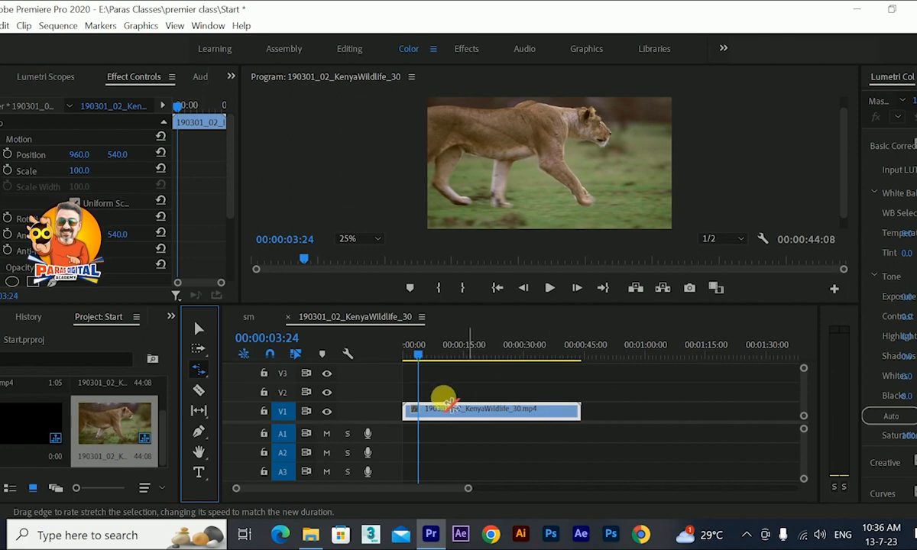
{"action": "scroll", "coordinate": [385, 408], "scroll_direction": "up", "scroll_amount": 3}
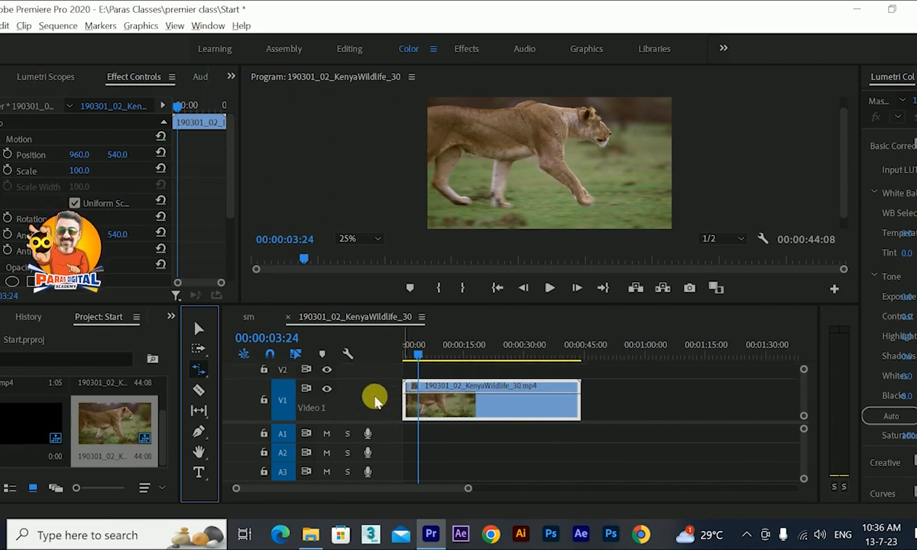
{"action": "scroll", "coordinate": [379, 403], "scroll_direction": "up", "scroll_amount": 1}
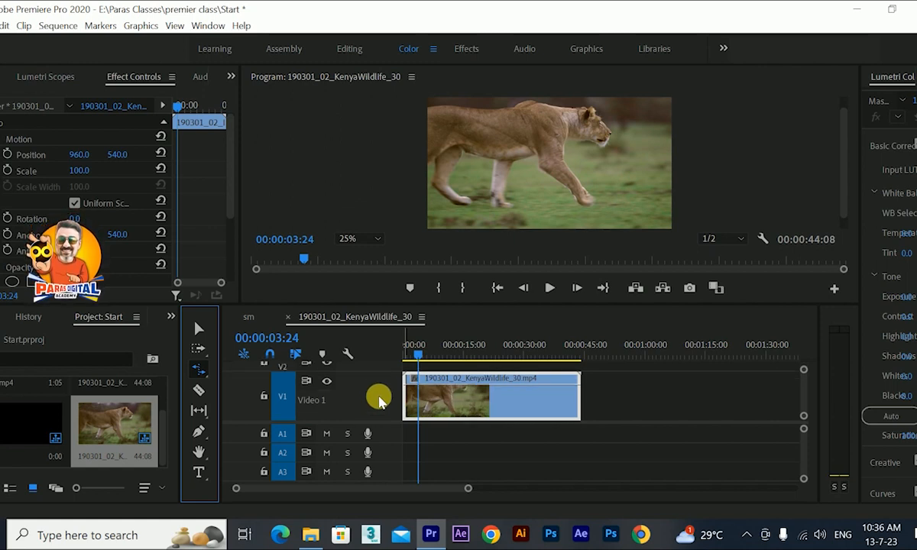
{"action": "left_click", "coordinate": [581, 399]}
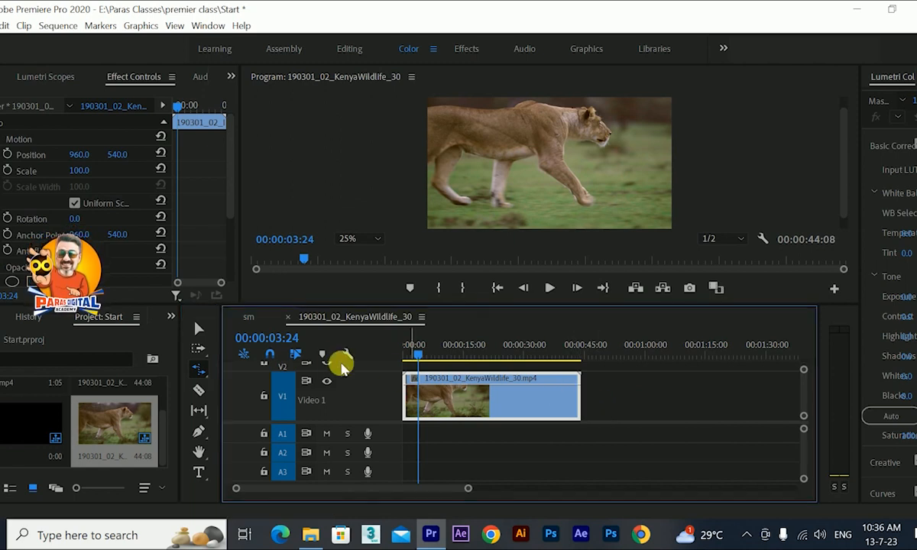
With the Selection Tool, try to extend the clip past its end and trim it to about 00:00:22:19.
{"action": "left_click", "coordinate": [198, 329]}
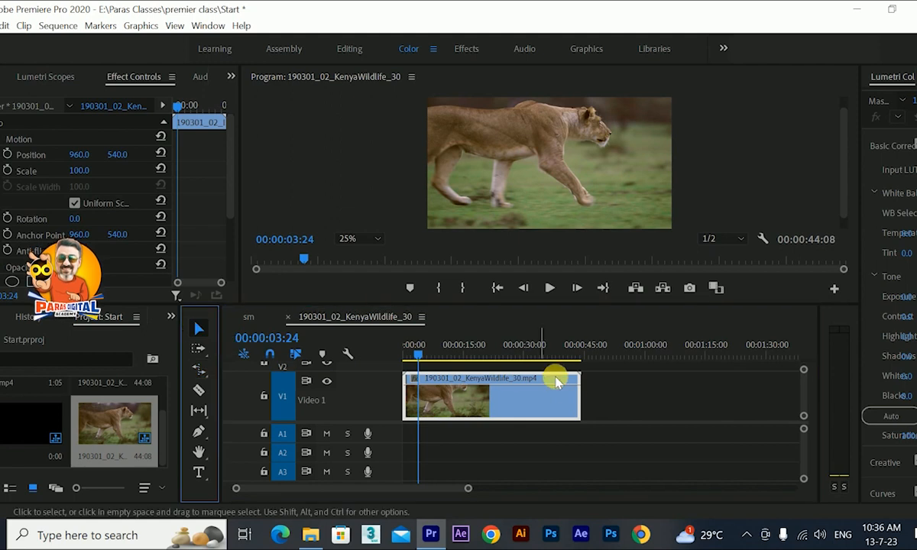
{"action": "left_click_drag", "start_coordinate": [586, 398], "coordinate": [696, 402]}
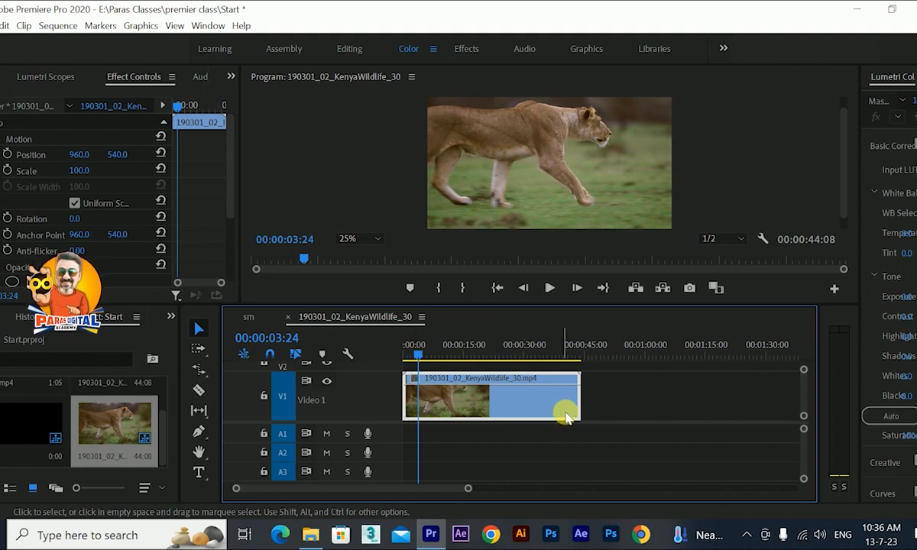
{"action": "left_click_drag", "start_coordinate": [588, 413], "coordinate": [501, 424]}
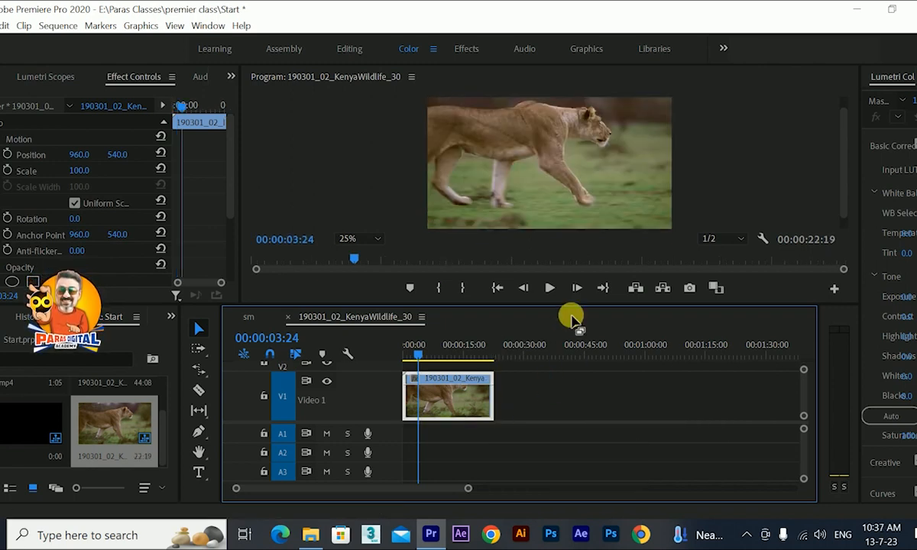
Play the trimmed clip and extend its end back to the full source length.
{"action": "left_click", "coordinate": [551, 291]}
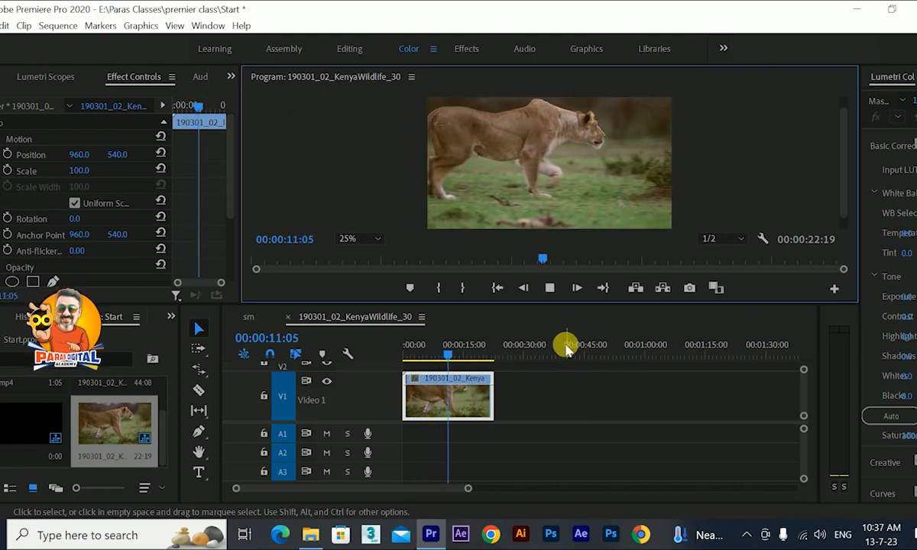
{"action": "left_click", "coordinate": [549, 287]}
{"action": "left_click_drag", "start_coordinate": [493, 393], "coordinate": [634, 393]}
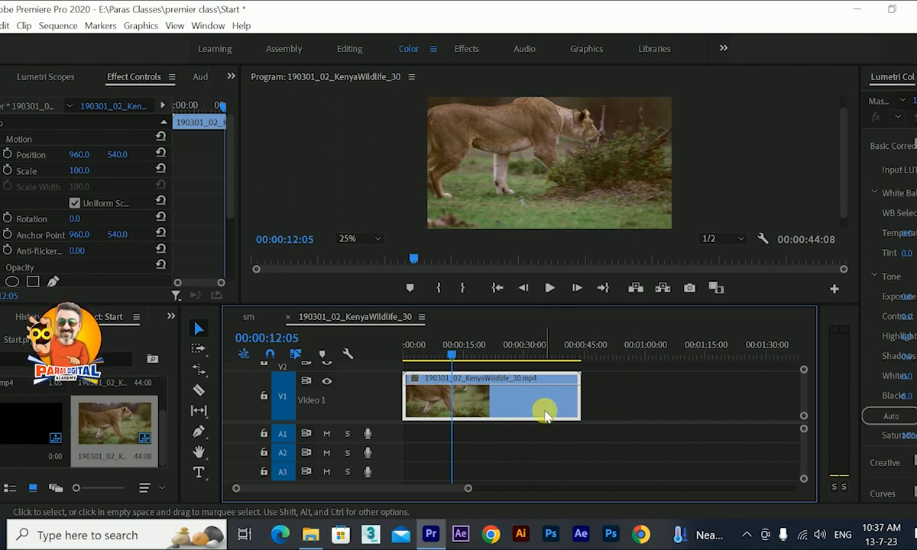
{"action": "mouse_move", "coordinate": [546, 414]}
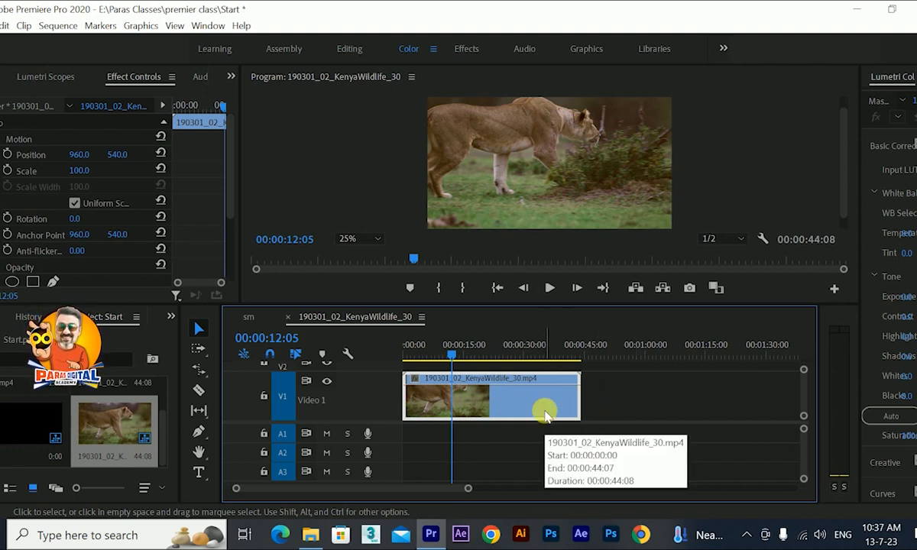
Slow the clip with the Rate Stretch Tool to a duration of about 00:01:29:08 and play the result.
{"action": "left_click", "coordinate": [198, 371]}
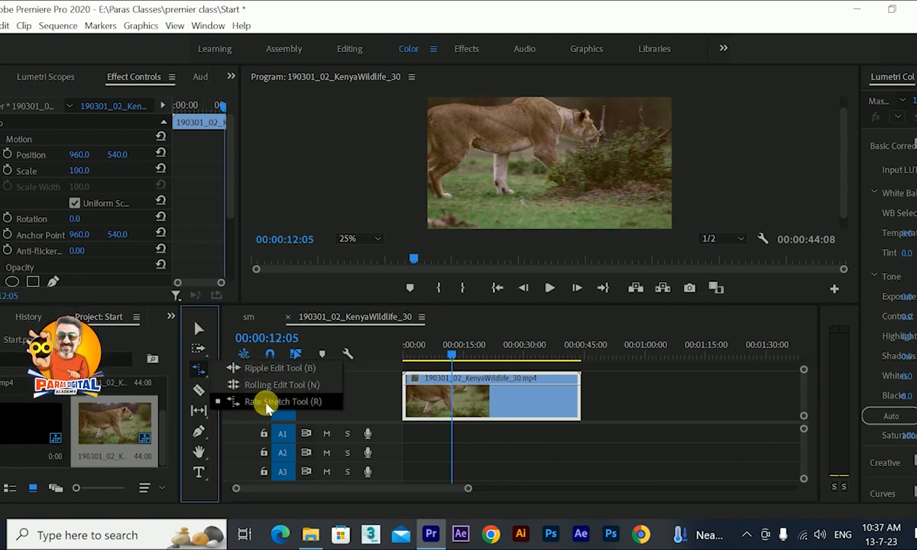
{"action": "left_click", "coordinate": [265, 403]}
{"action": "left_click_drag", "start_coordinate": [585, 405], "coordinate": [747, 394]}
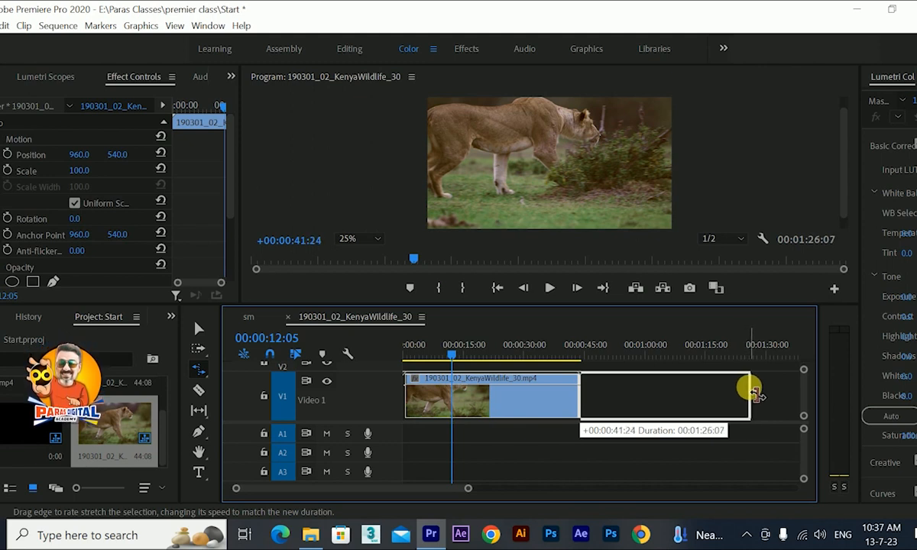
{"action": "left_click_drag", "start_coordinate": [755, 392], "coordinate": [767, 394]}
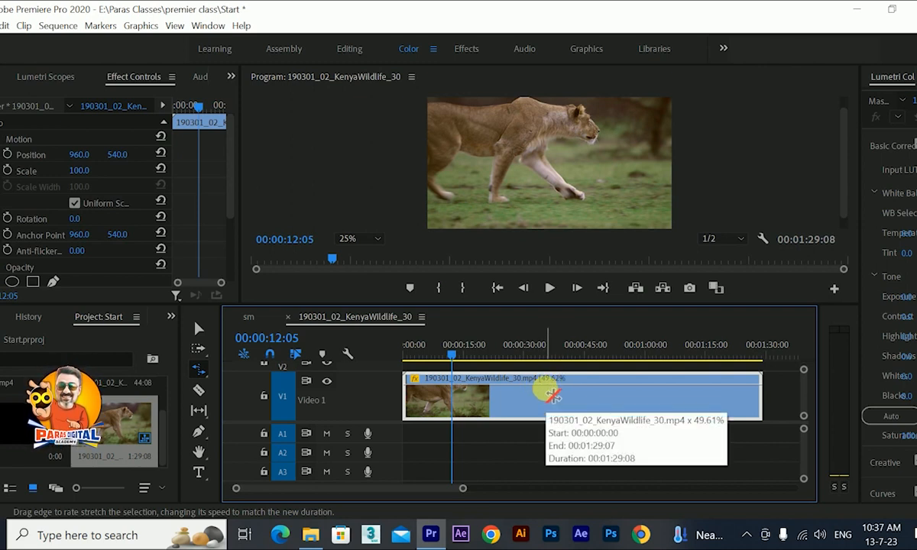
{"action": "left_click", "coordinate": [550, 288]}
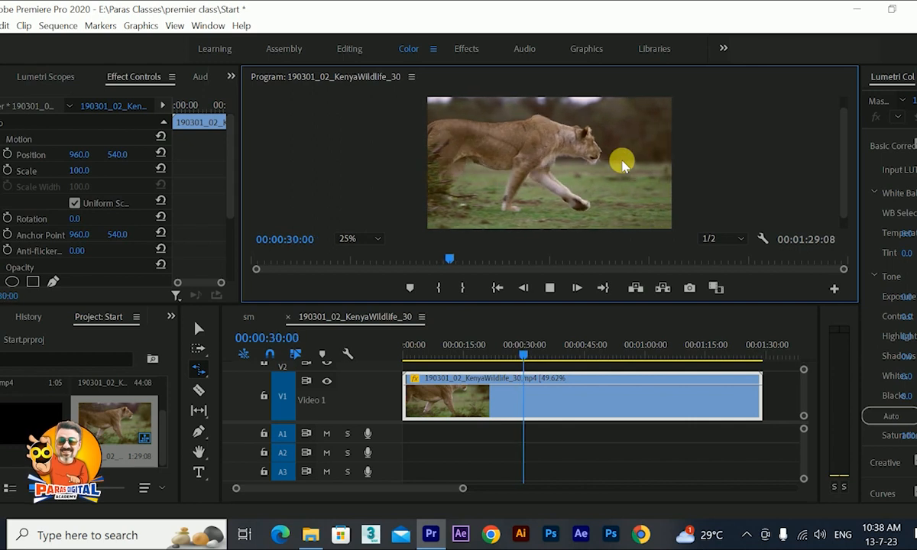
{"action": "left_click", "coordinate": [547, 288]}
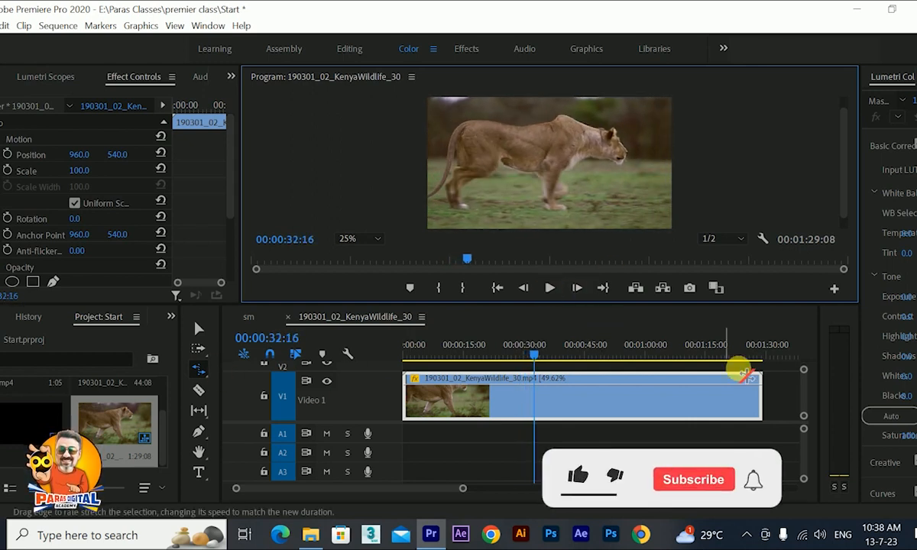
Speed up the clip by rate-stretching its end to about 00:00:08:20 and play it from the sequence start.
{"action": "left_click_drag", "start_coordinate": [761, 395], "coordinate": [437, 403]}
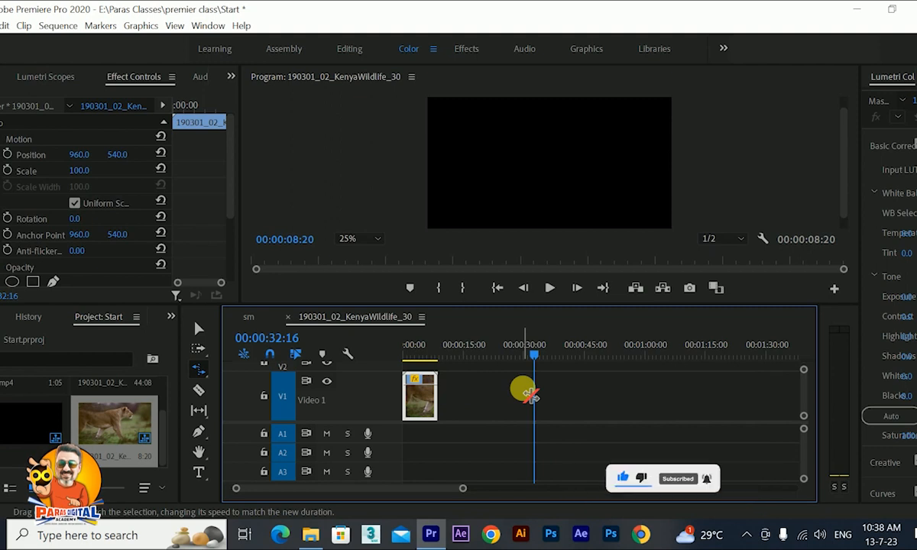
{"action": "key", "text": "Home"}
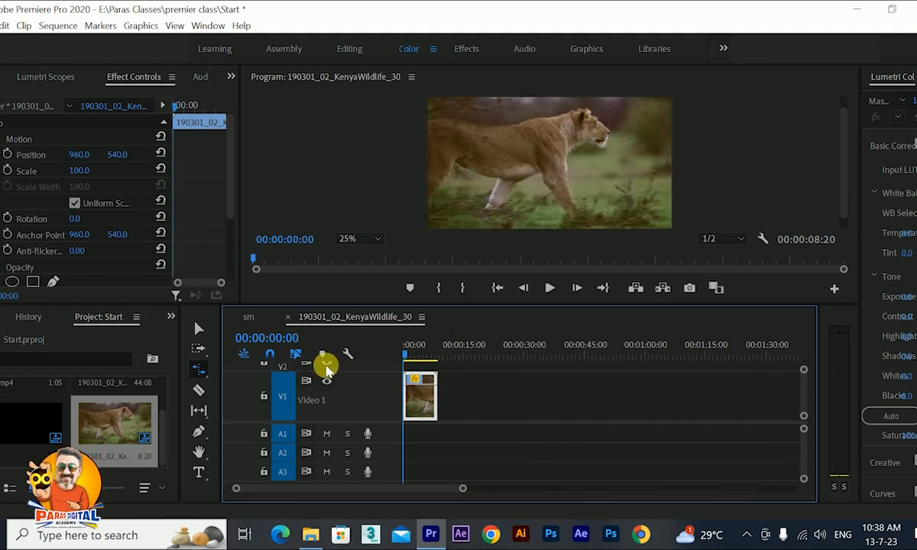
{"action": "left_click", "coordinate": [560, 289]}
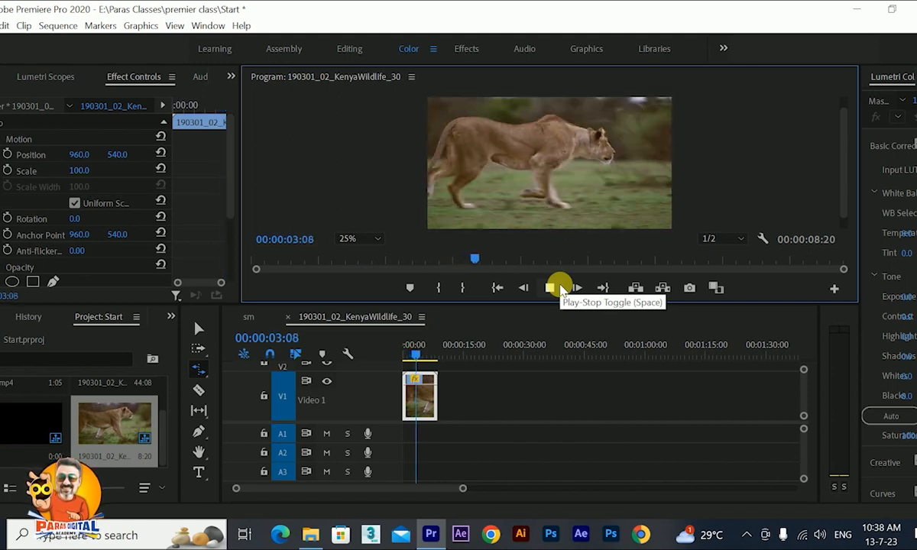
{"action": "left_click", "coordinate": [561, 289]}
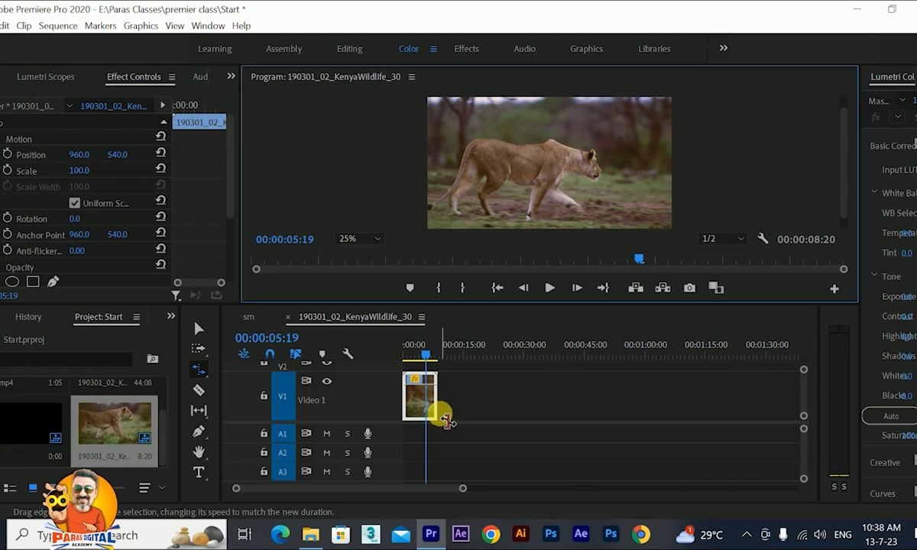
Rate-stretch the clip's end to a duration of about 00:01:32:04 and play the slowed footage.
{"action": "left_click", "coordinate": [681, 400]}
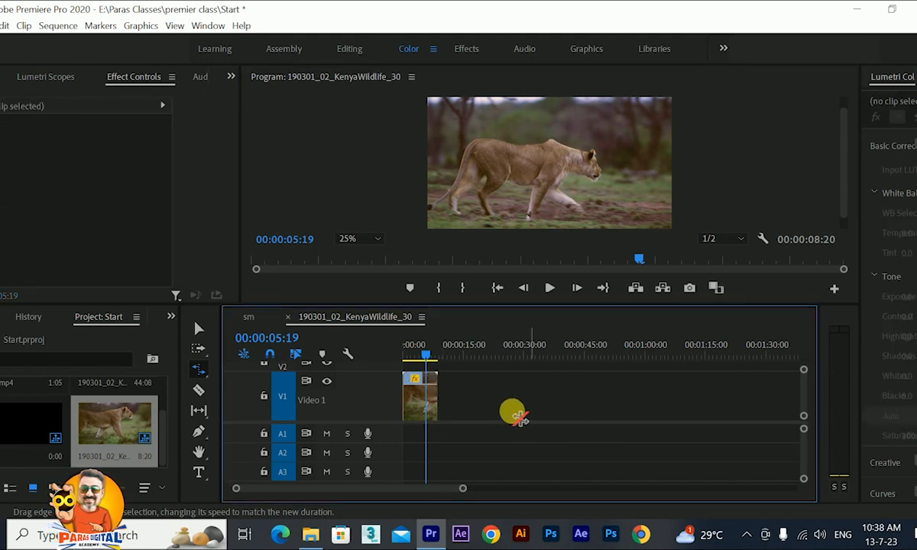
{"action": "left_click_drag", "start_coordinate": [445, 401], "coordinate": [772, 393]}
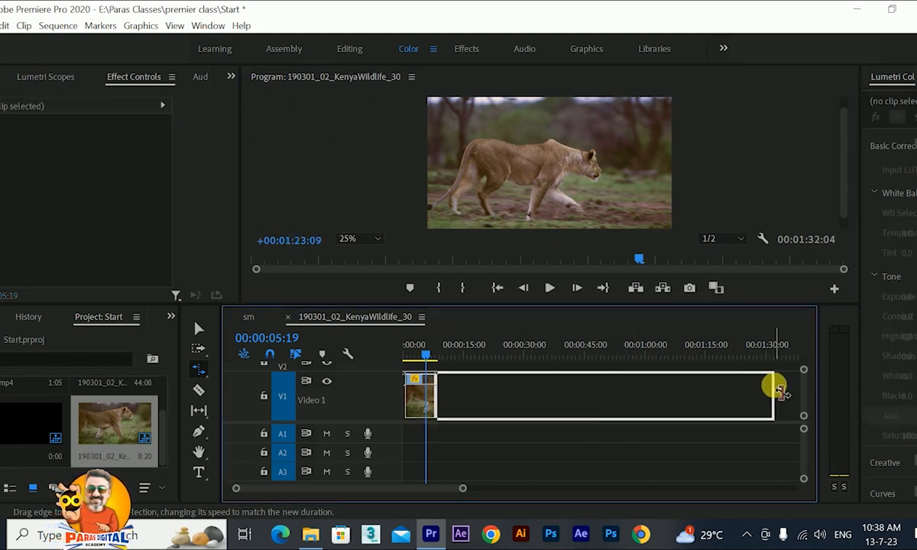
{"action": "left_click", "coordinate": [549, 287]}
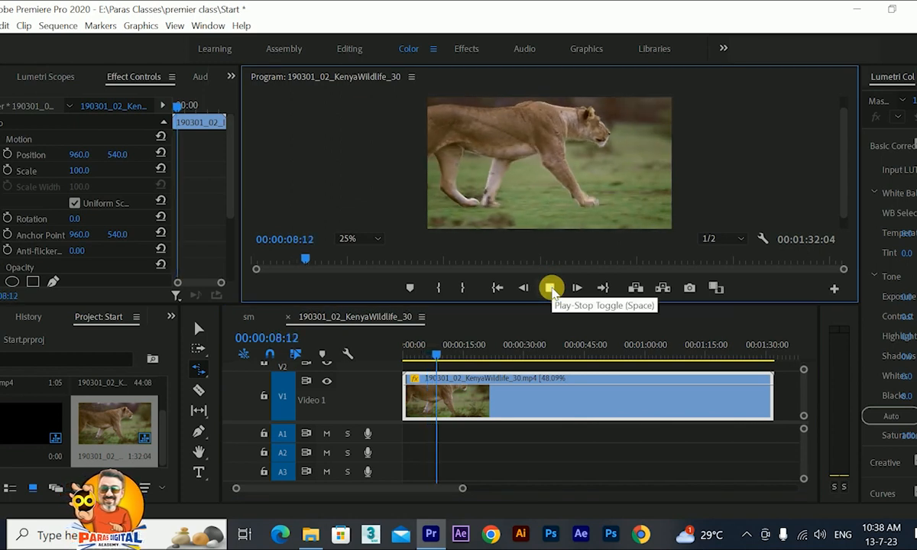
Stop playback, rate-stretch the clip's end to a duration of about 00:01:35:00 and play the slowed footage.
{"action": "left_click", "coordinate": [550, 289]}
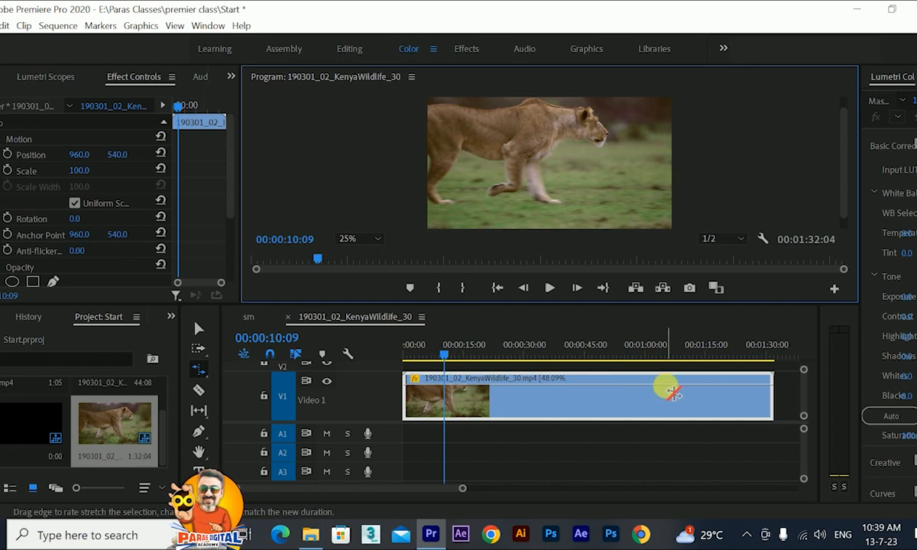
{"action": "left_click", "coordinate": [783, 403]}
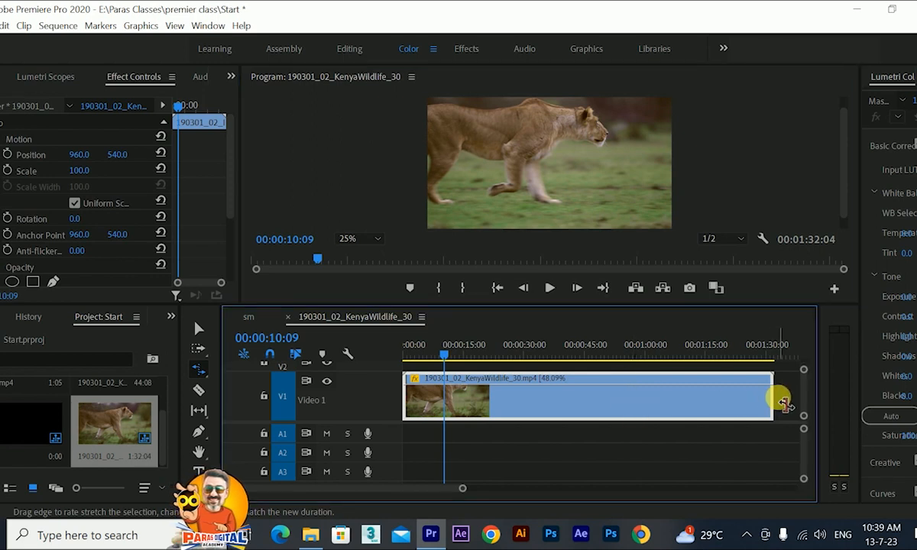
{"action": "left_click", "coordinate": [643, 390]}
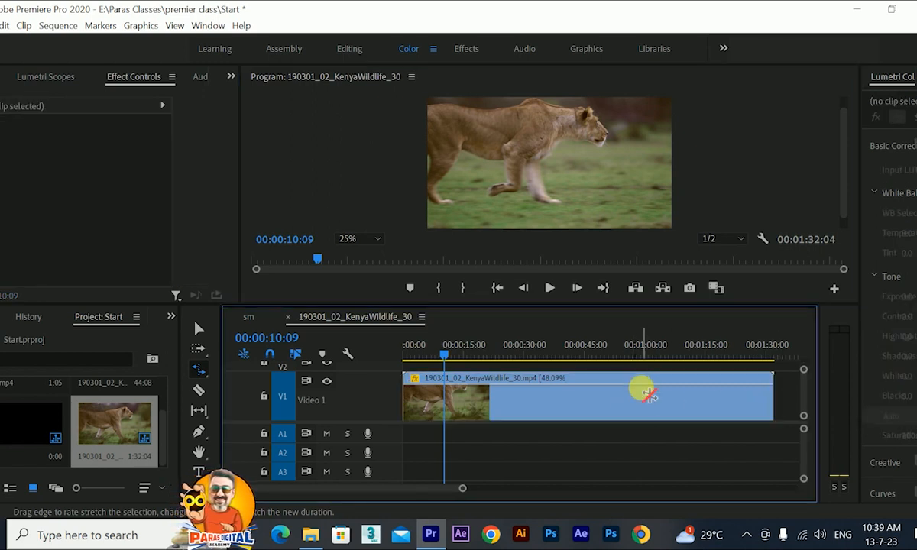
{"action": "left_click", "coordinate": [773, 395]}
{"action": "left_click_drag", "start_coordinate": [777, 398], "coordinate": [784, 395]}
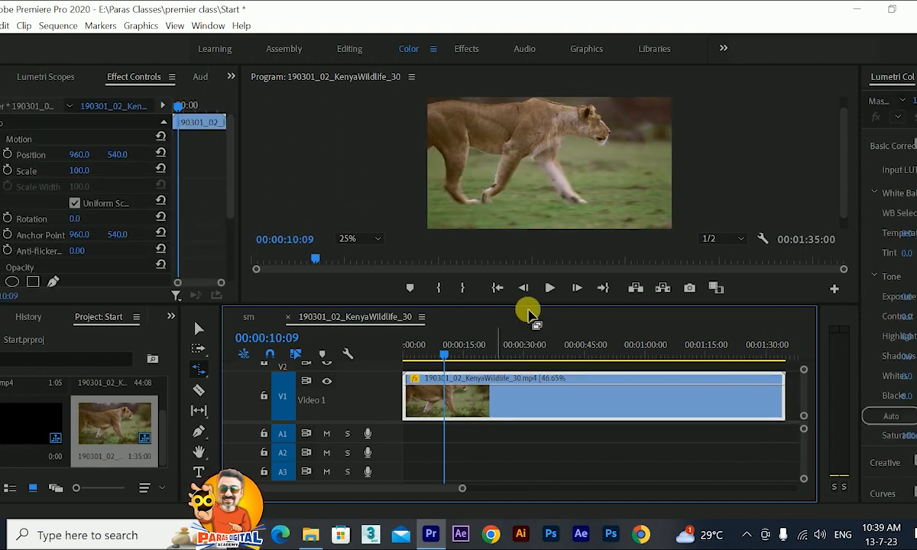
{"action": "left_click", "coordinate": [549, 288]}
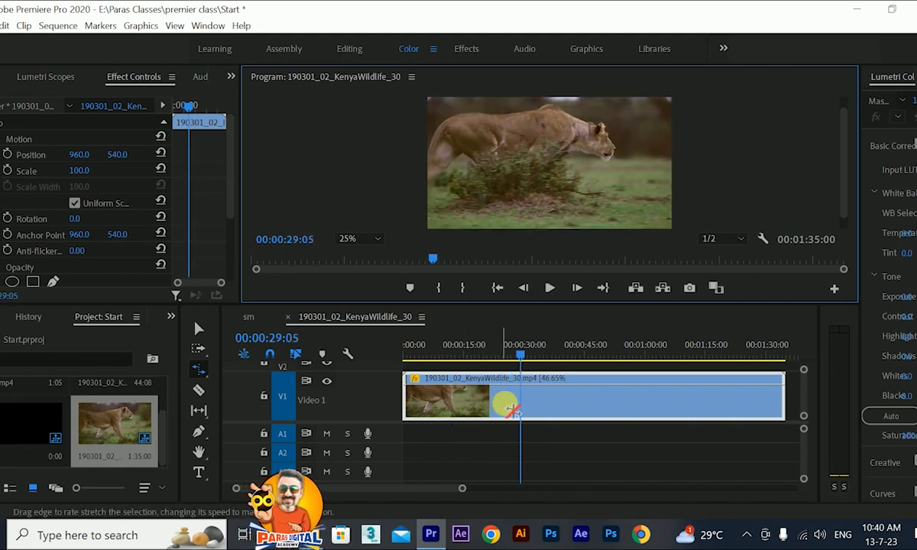
Set the clip's speed to 100% in the Speed/Duration settings and play it from the sequence start.
{"action": "left_click", "coordinate": [197, 330]}
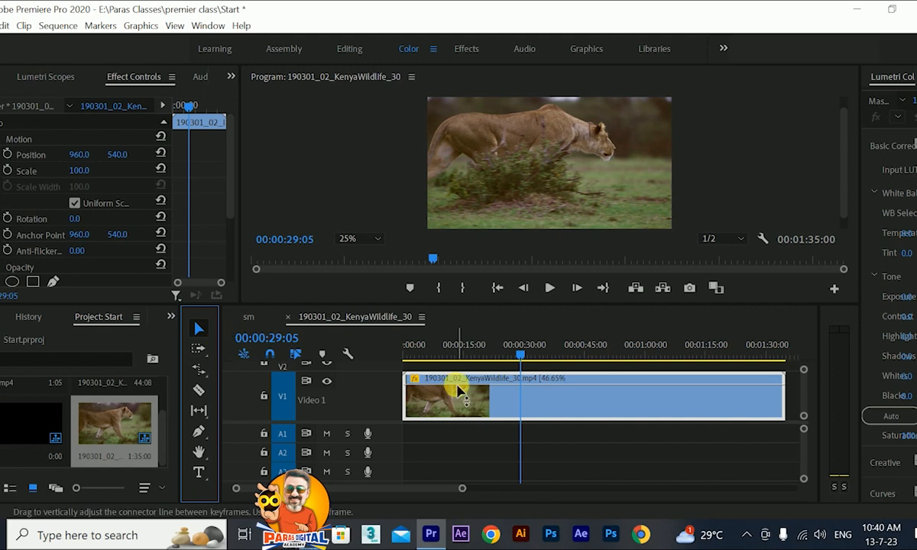
{"action": "right_click", "coordinate": [473, 395]}
{"action": "left_click", "coordinate": [442, 410]}
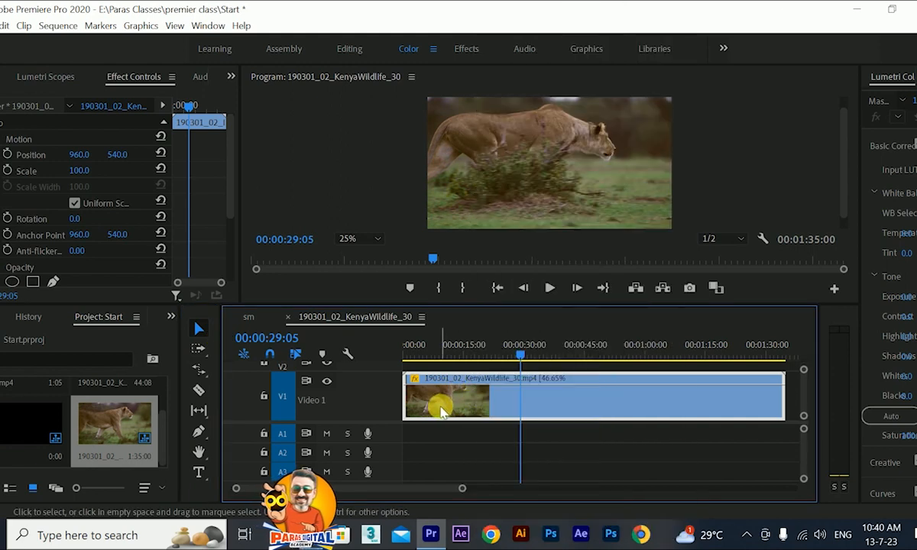
{"action": "right_click", "coordinate": [441, 409]}
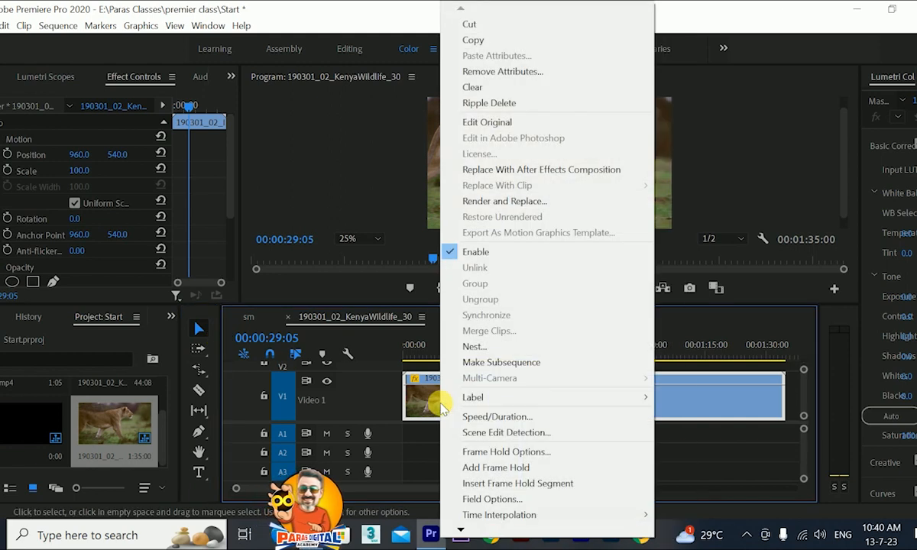
{"action": "left_click", "coordinate": [489, 417]}
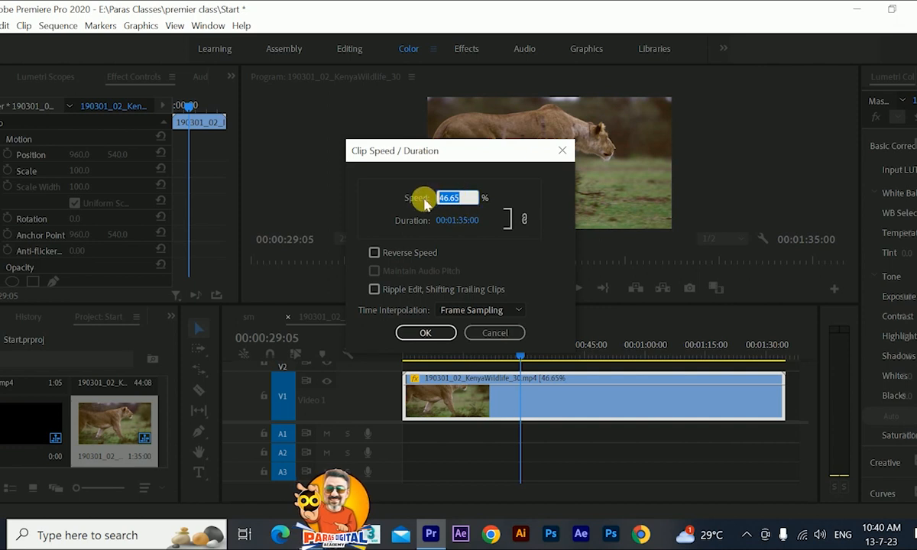
{"action": "type", "text": "100"}
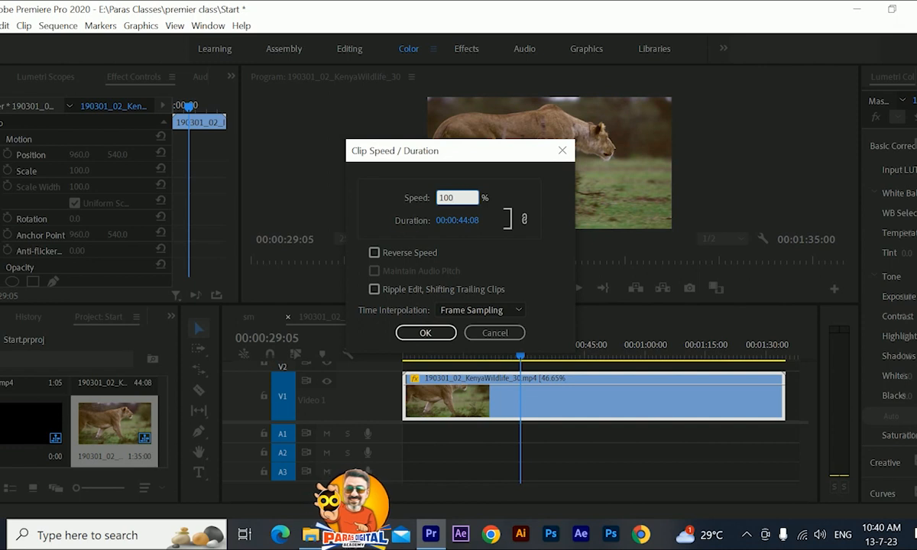
{"action": "left_click", "coordinate": [425, 332]}
{"action": "left_click", "coordinate": [407, 348]}
{"action": "left_click", "coordinate": [549, 288]}
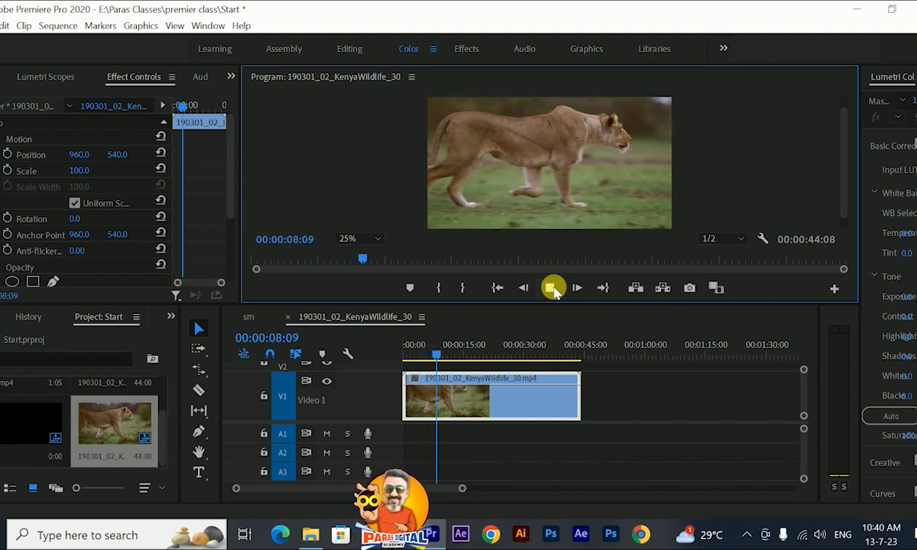
{"action": "left_click", "coordinate": [550, 288]}
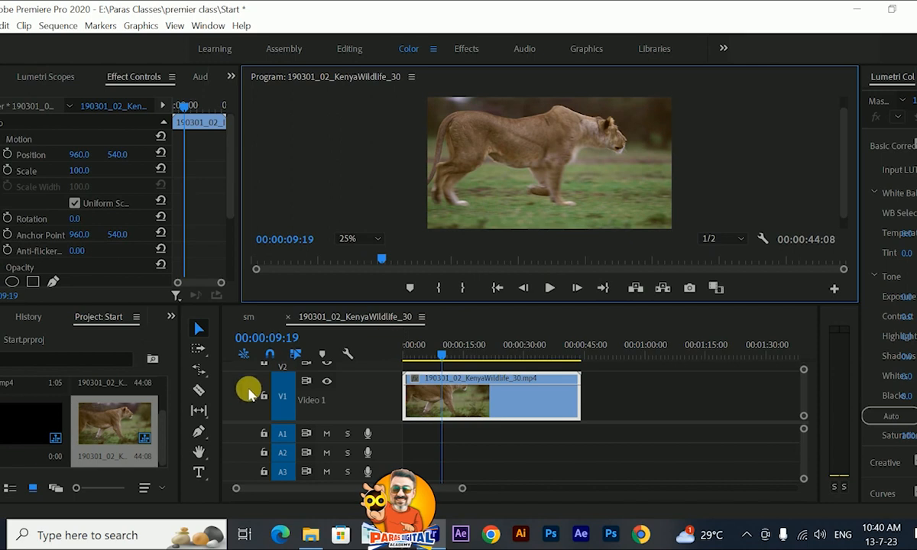
Switch back to the Selection Tool, set the clip's speed to 300% and play the sped-up footage.
{"action": "left_click", "coordinate": [198, 370]}
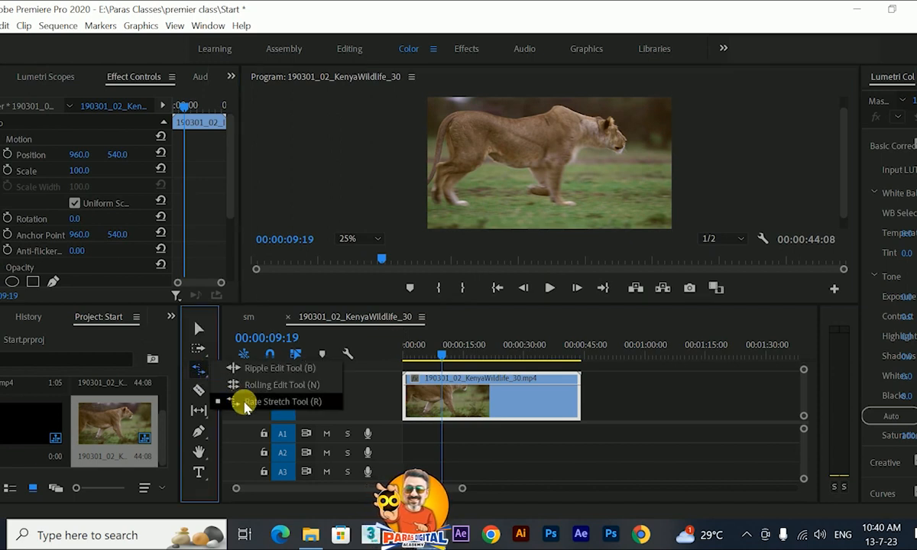
{"action": "left_click", "coordinate": [198, 328]}
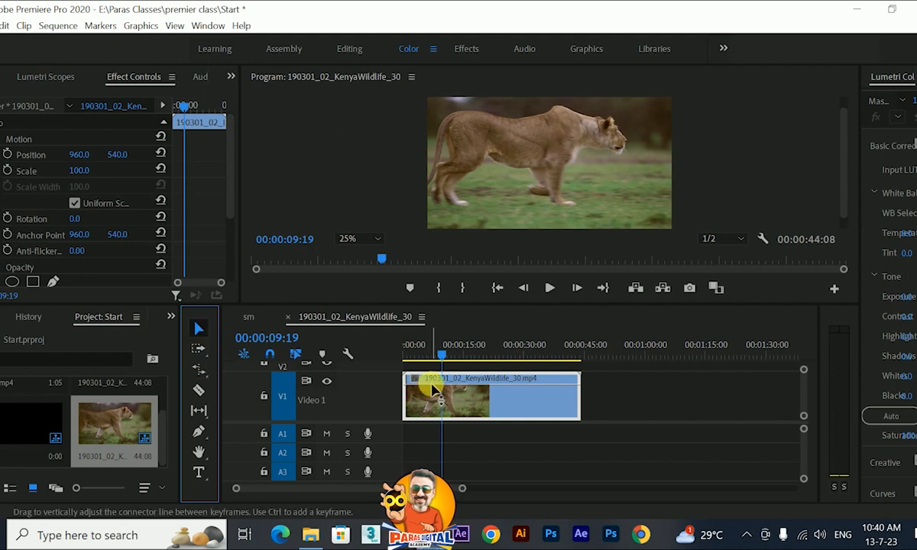
{"action": "right_click", "coordinate": [434, 388]}
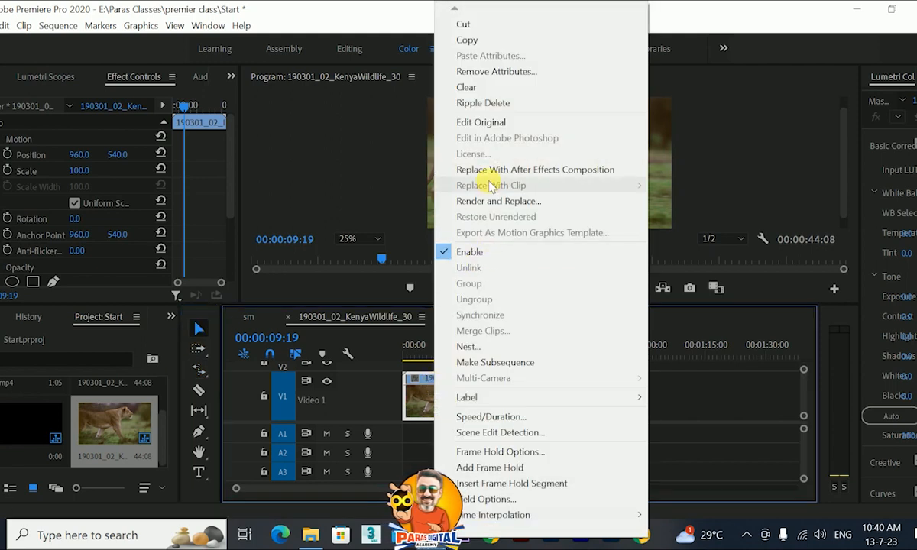
{"action": "left_click", "coordinate": [498, 418]}
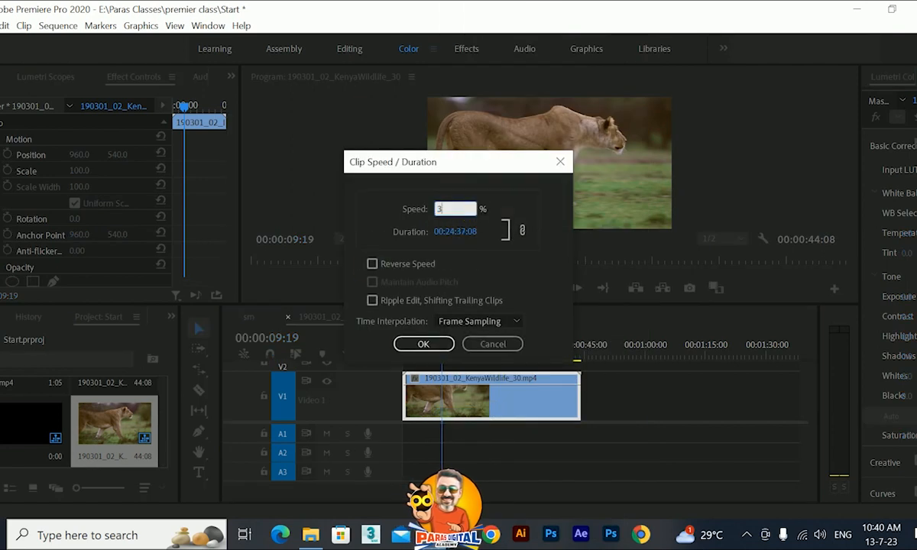
{"action": "left_click", "coordinate": [413, 344]}
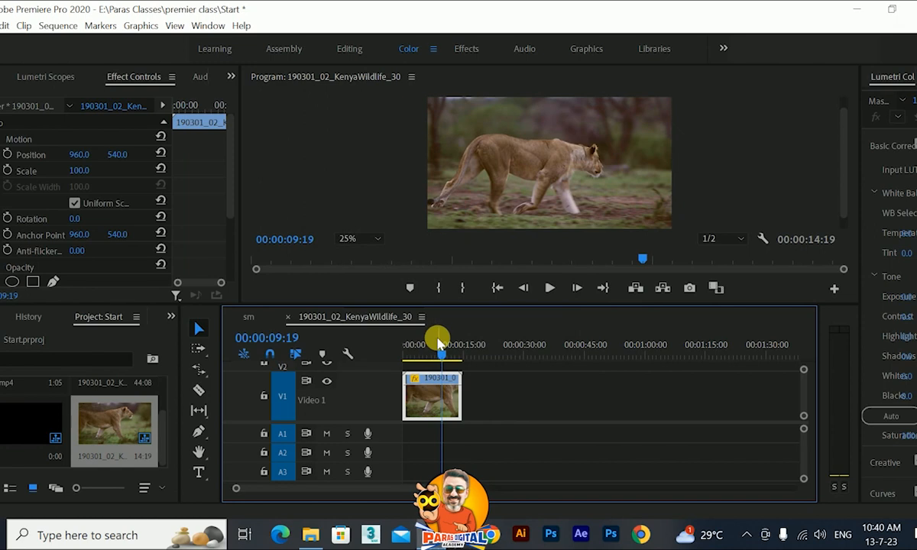
{"action": "left_click", "coordinate": [547, 287]}
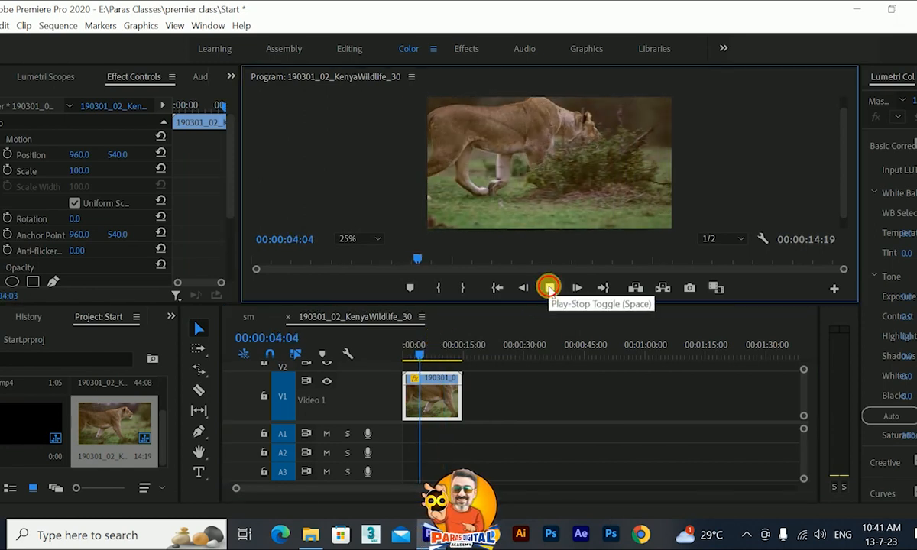
{"action": "left_click", "coordinate": [549, 289]}
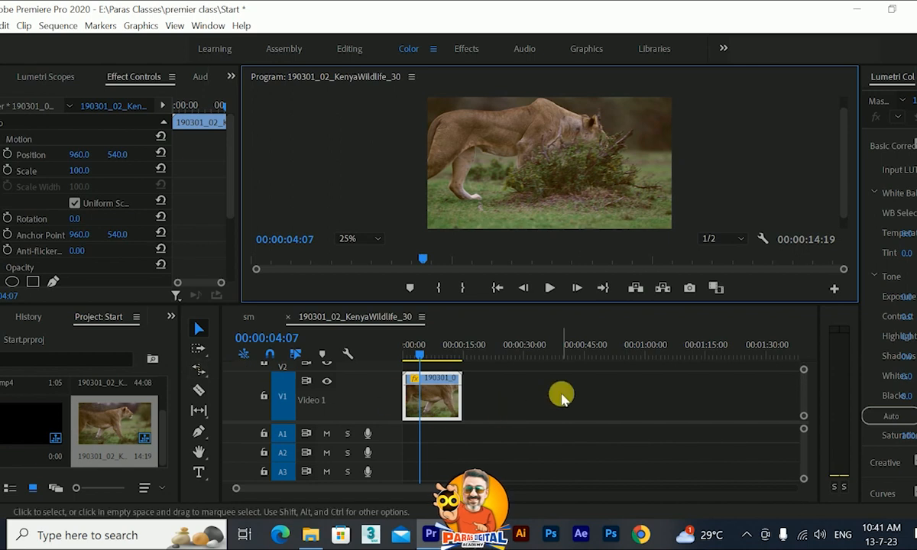
Set the clip's speed to 50% in the Speed/Duration settings and play the slowed footage.
{"action": "right_click", "coordinate": [411, 398]}
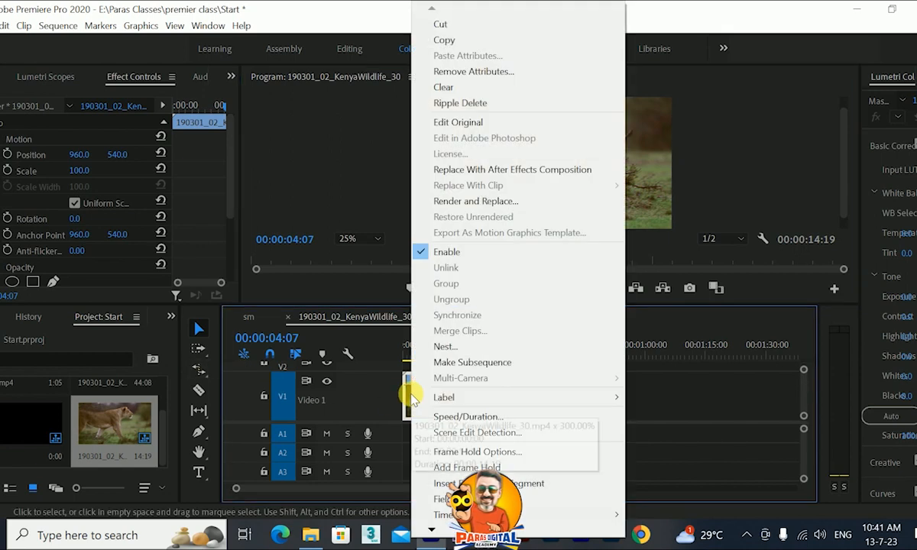
{"action": "left_click", "coordinate": [471, 418]}
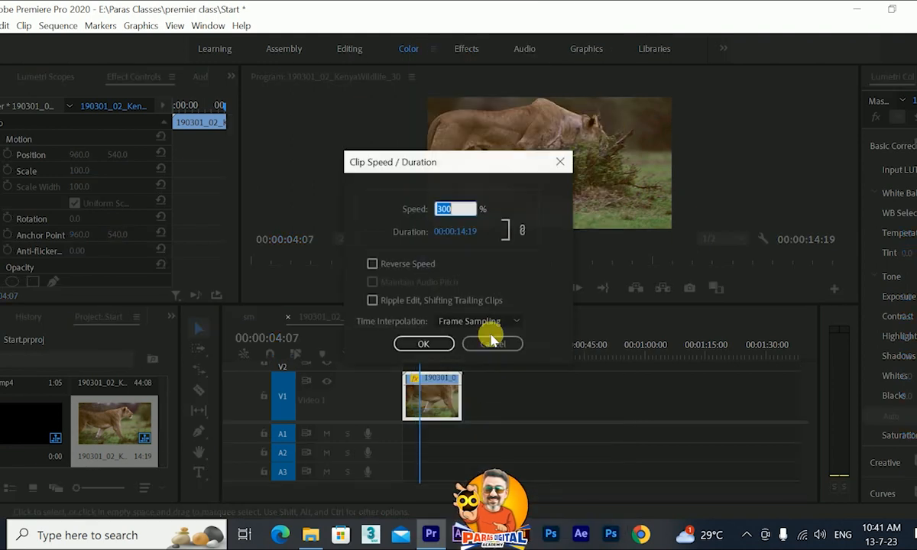
{"action": "type", "text": "5"}
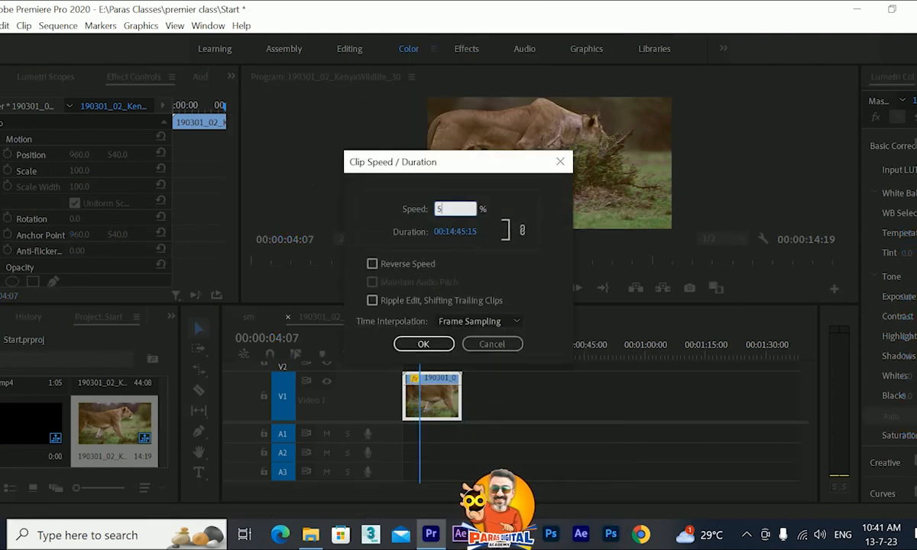
{"action": "type", "text": "0"}
{"action": "left_click", "coordinate": [423, 343]}
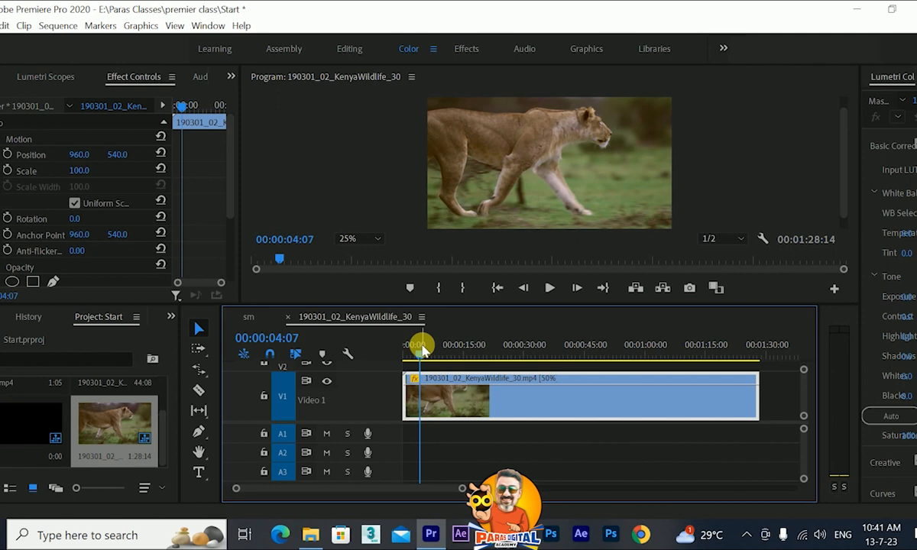
{"action": "left_click", "coordinate": [549, 290]}
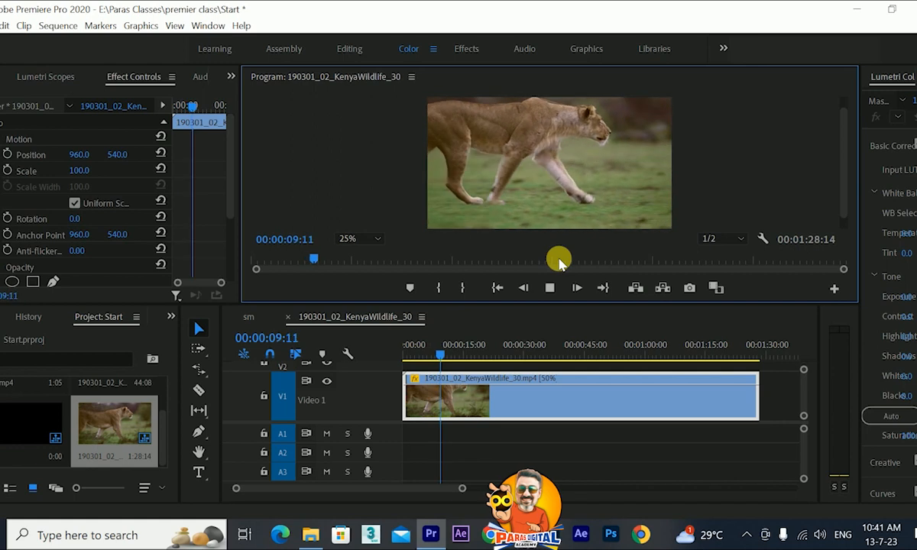
{"action": "key", "text": "space"}
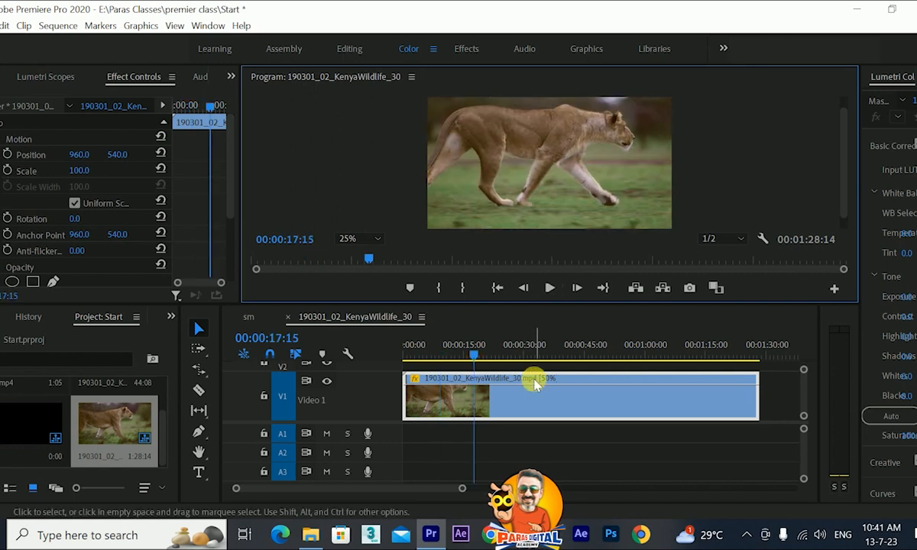
Enable Reverse Speed for the clip and play the reversed footage from the sequence start.
{"action": "right_click", "coordinate": [534, 384]}
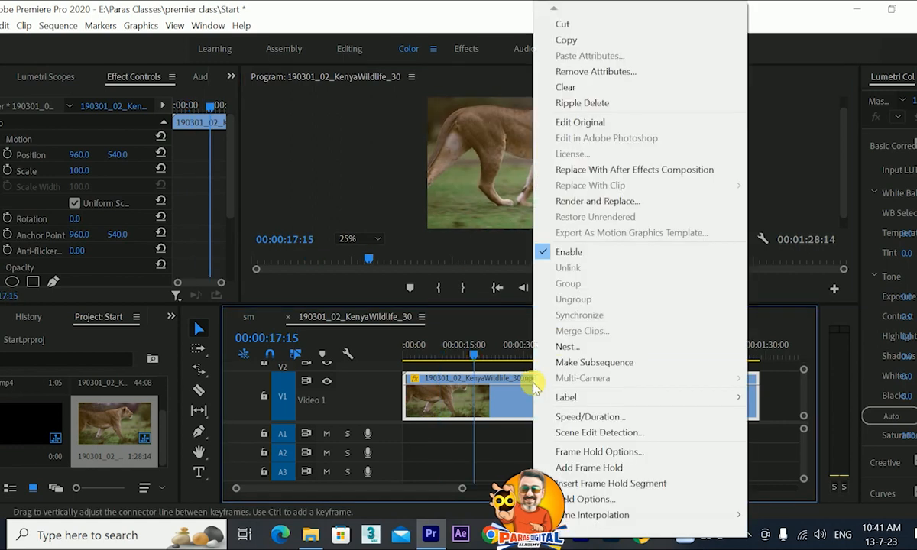
{"action": "left_click", "coordinate": [603, 416]}
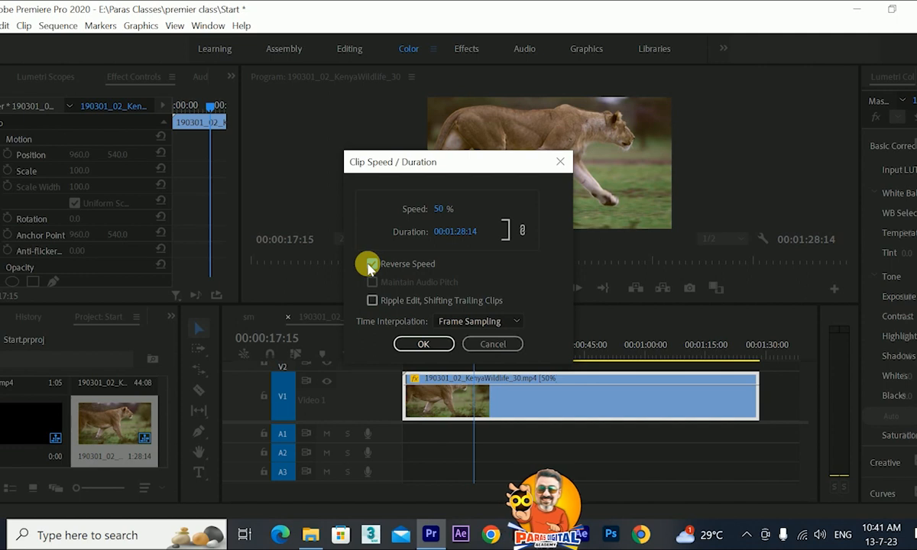
{"action": "left_click", "coordinate": [418, 344]}
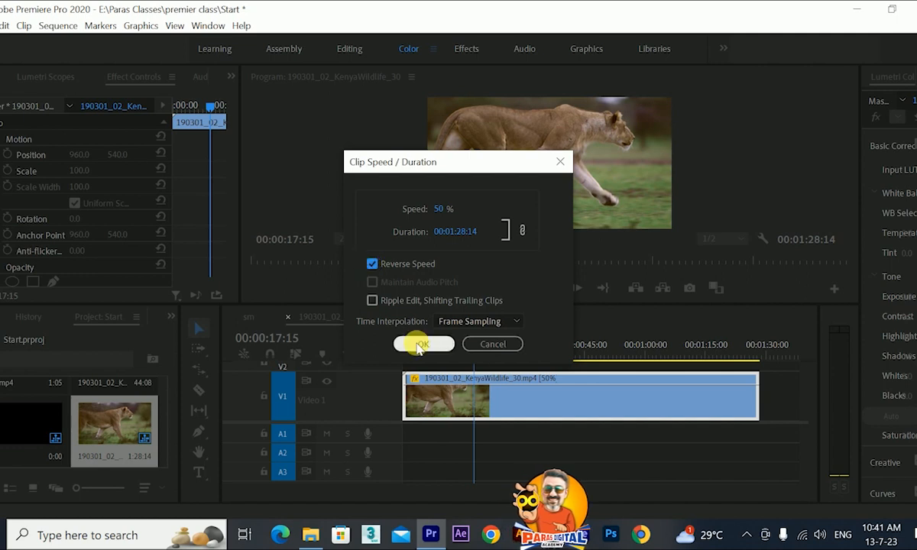
{"action": "key", "text": "Home"}
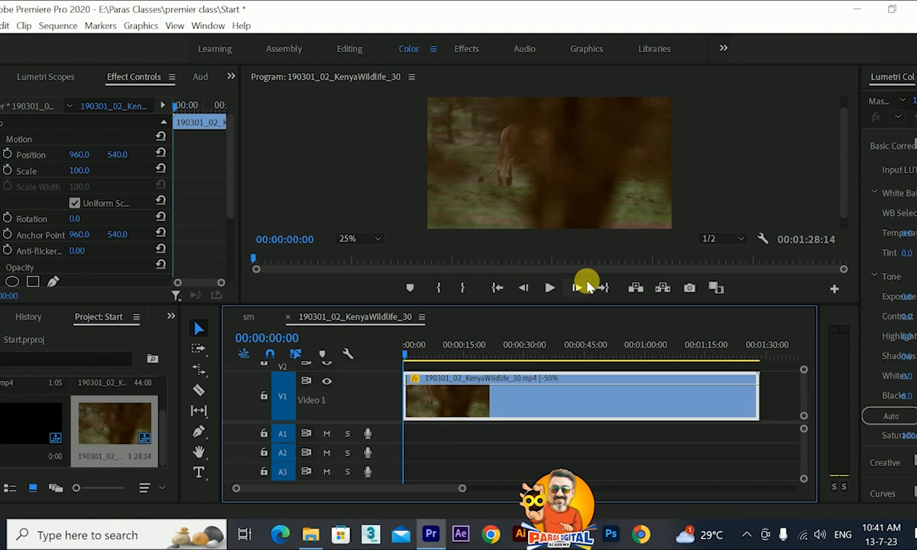
{"action": "left_click", "coordinate": [551, 287]}
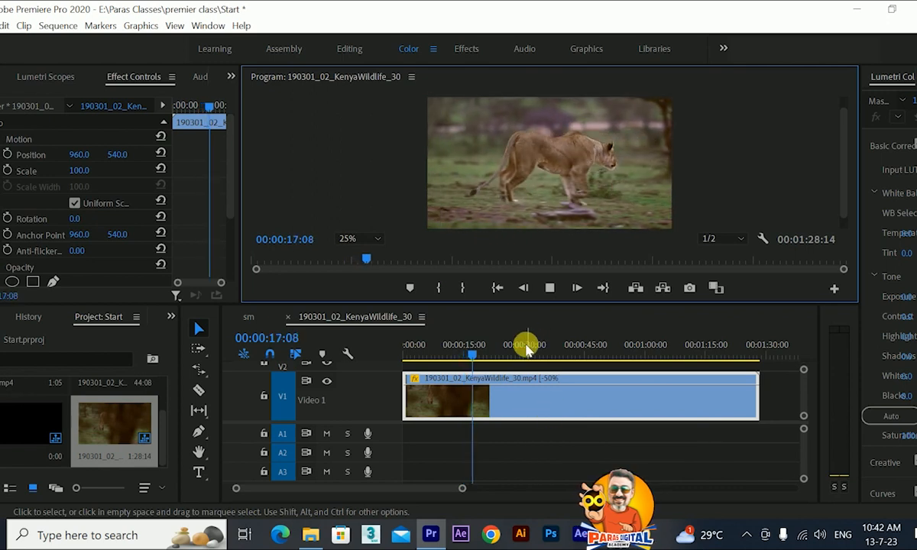
{"action": "left_click", "coordinate": [550, 287]}
Turn off Reverse Speed for the clip and return the playhead to the sequence start.
{"action": "left_click_drag", "start_coordinate": [473, 351], "coordinate": [500, 371]}
{"action": "right_click", "coordinate": [516, 396]}
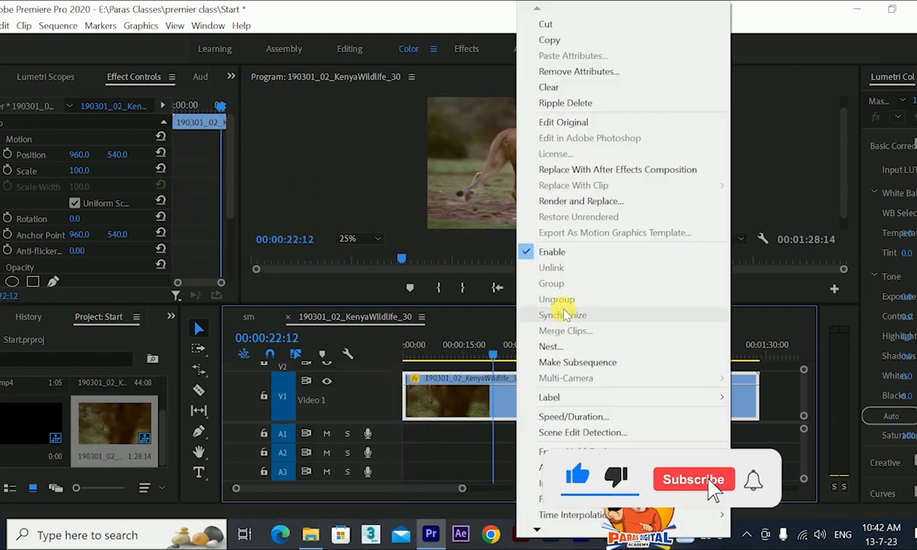
{"action": "left_click", "coordinate": [561, 417]}
{"action": "left_click", "coordinate": [402, 269]}
{"action": "left_click", "coordinate": [422, 343]}
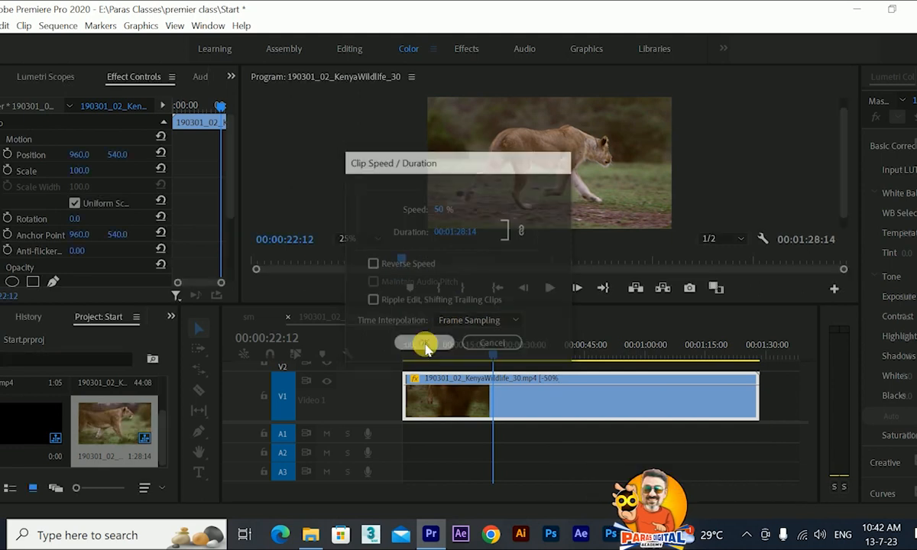
{"action": "left_click_drag", "start_coordinate": [465, 350], "coordinate": [403, 360]}
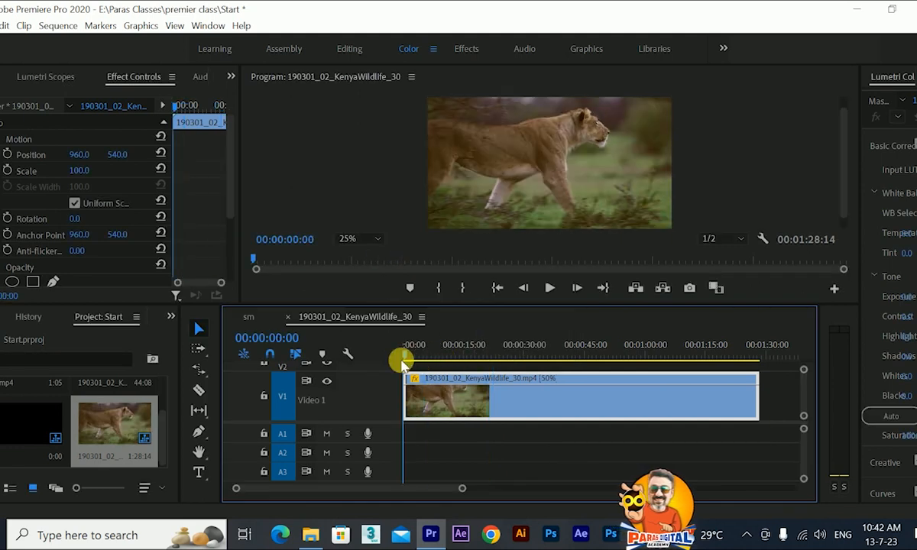
Set the clip's speed to 100% in the Speed/Duration settings.
{"action": "right_click", "coordinate": [456, 394]}
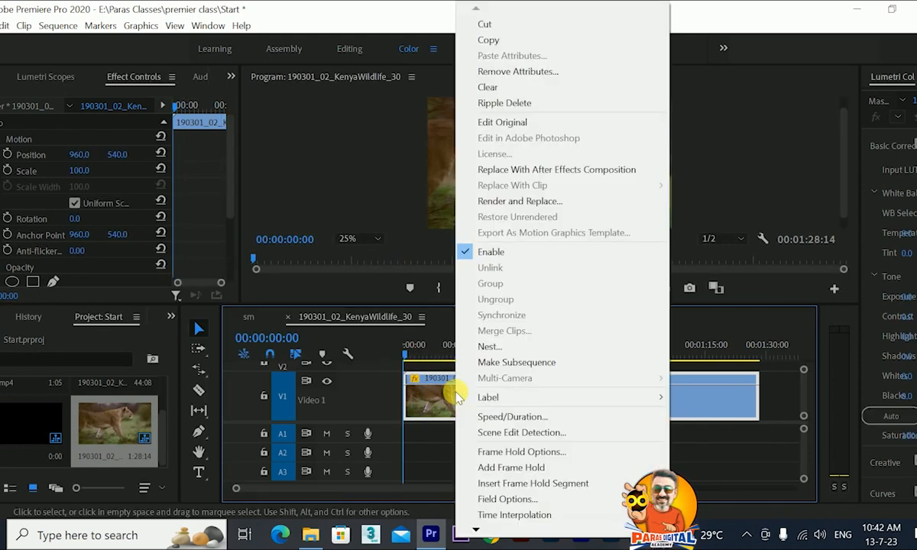
{"action": "left_click", "coordinate": [497, 417]}
{"action": "type", "text": "100"}
{"action": "left_click", "coordinate": [444, 350]}
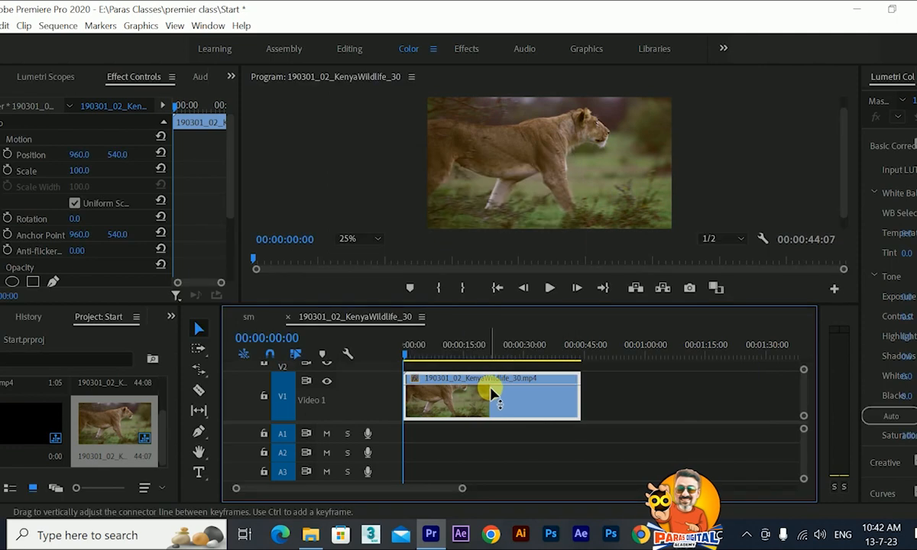
Try splitting the wildlife clip at 00:00:12:12 and 00:00:36:21 with the Razor Tool, and undo both cuts.
{"action": "left_click_drag", "start_coordinate": [412, 356], "coordinate": [453, 392]}
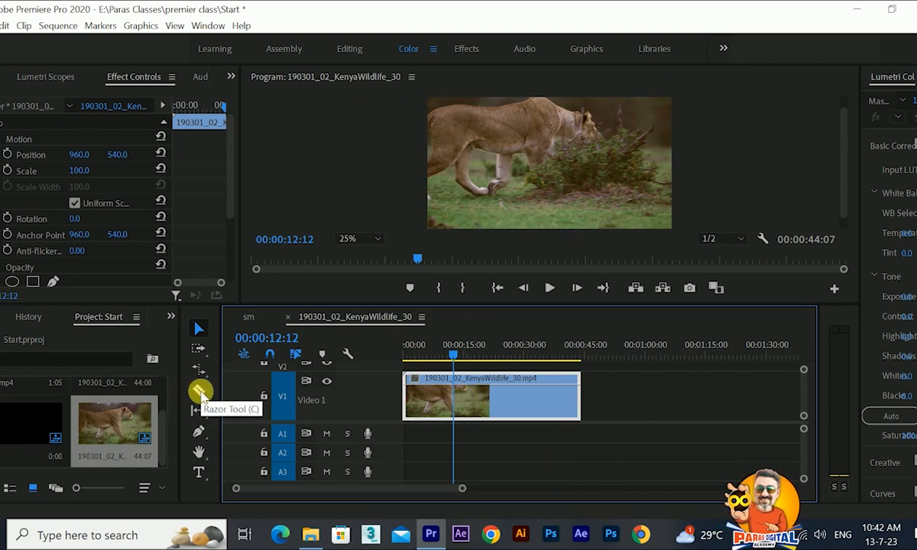
{"action": "left_click", "coordinate": [199, 392]}
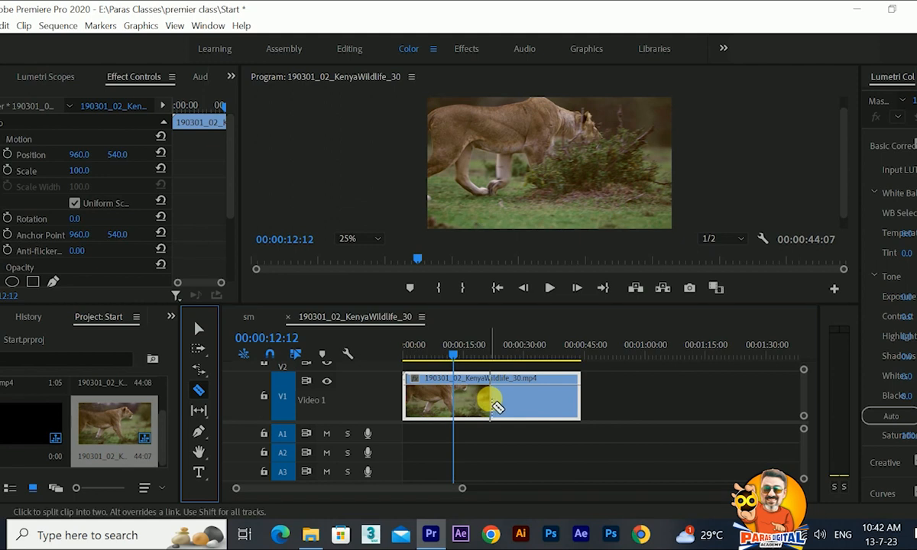
{"action": "left_click", "coordinate": [459, 401]}
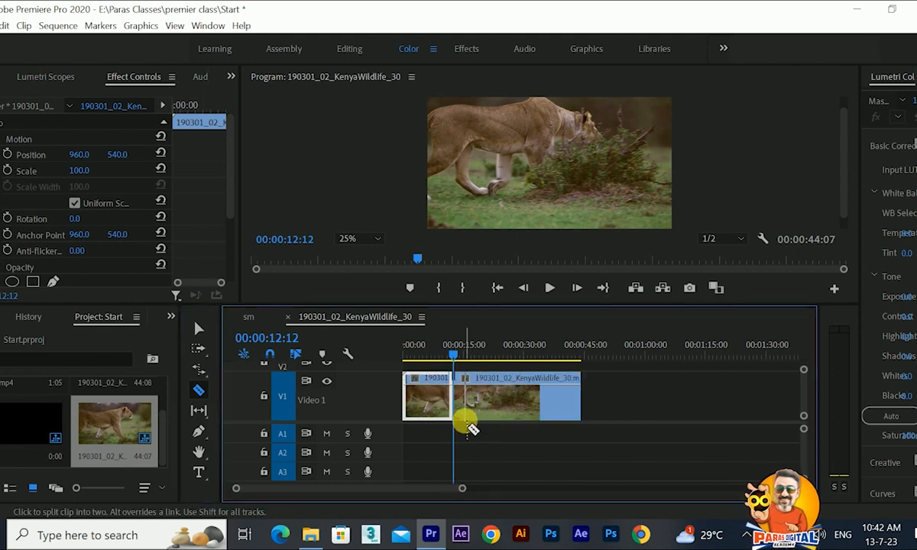
{"action": "left_click_drag", "start_coordinate": [474, 354], "coordinate": [552, 359]}
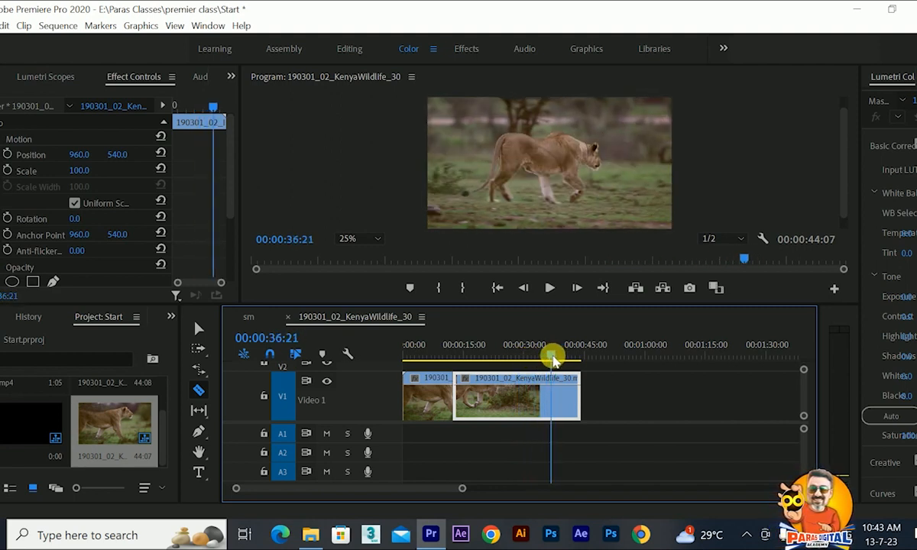
{"action": "left_click", "coordinate": [560, 403]}
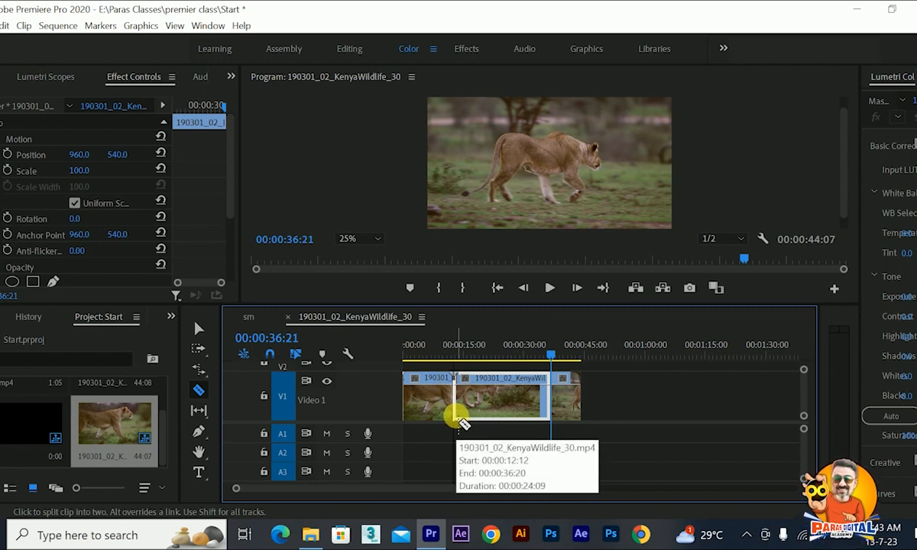
{"action": "key", "text": "ctrl+z"}
{"action": "key", "text": "ctrl+z"}
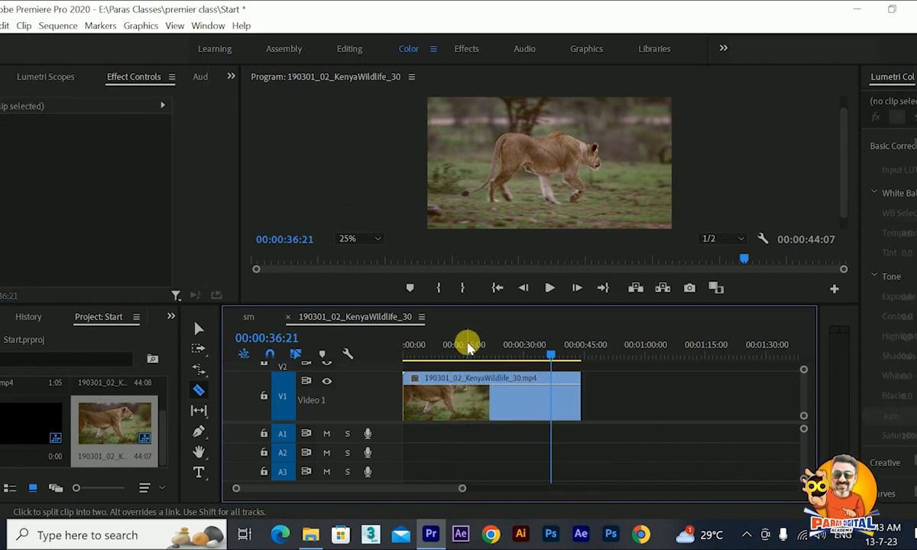
Split the clip into three segments by adding edits at playhead positions 00:00:13:06 and 00:00:36:02.
{"action": "left_click_drag", "start_coordinate": [482, 350], "coordinate": [458, 356]}
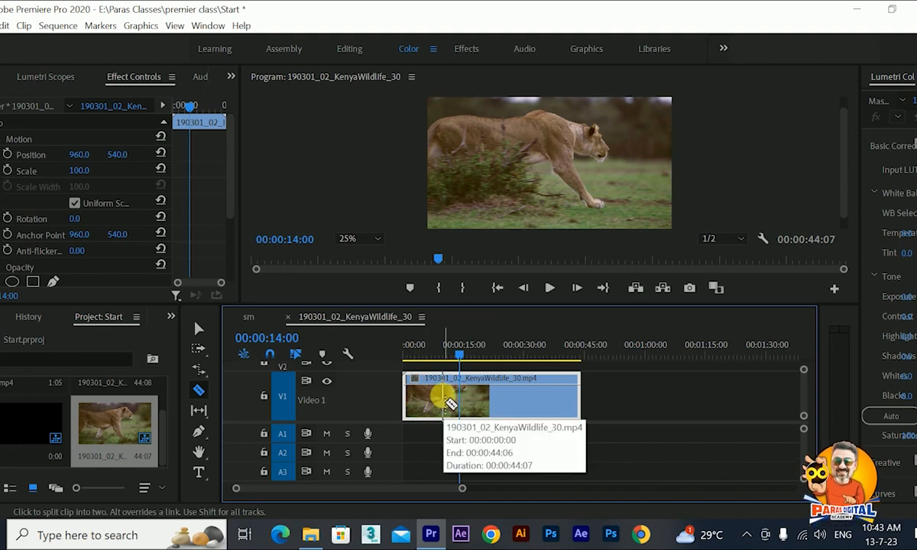
{"action": "mouse_move", "coordinate": [456, 358]}
{"action": "left_mouse_down"}
{"action": "mouse_move", "coordinate": [456, 365]}
{"action": "mouse_move", "coordinate": [436, 362]}
{"action": "mouse_move", "coordinate": [458, 365]}
{"action": "left_mouse_up"}
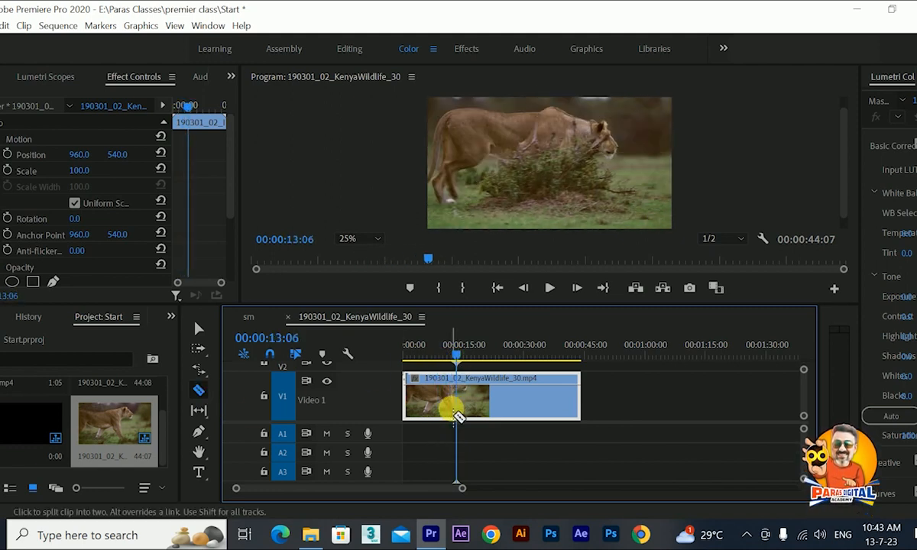
{"action": "left_click", "coordinate": [198, 329]}
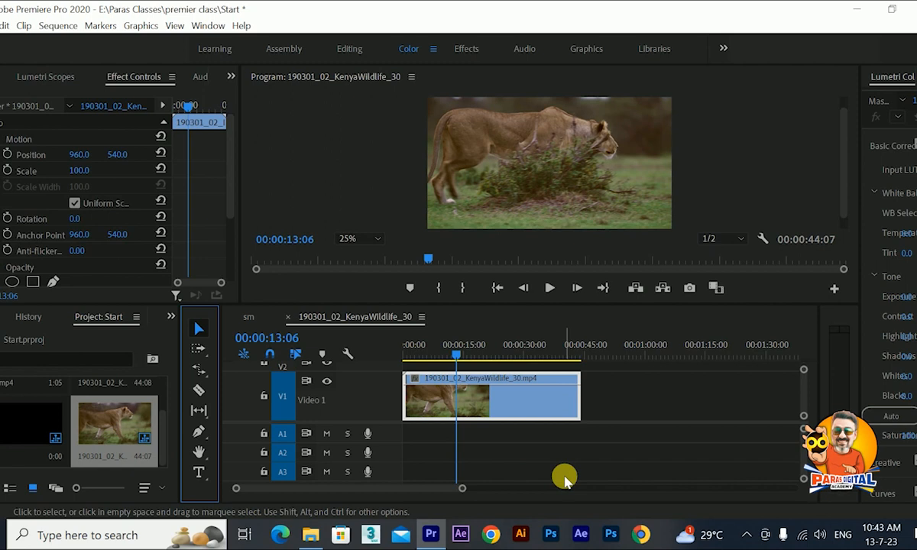
{"action": "key", "text": "ctrl+k"}
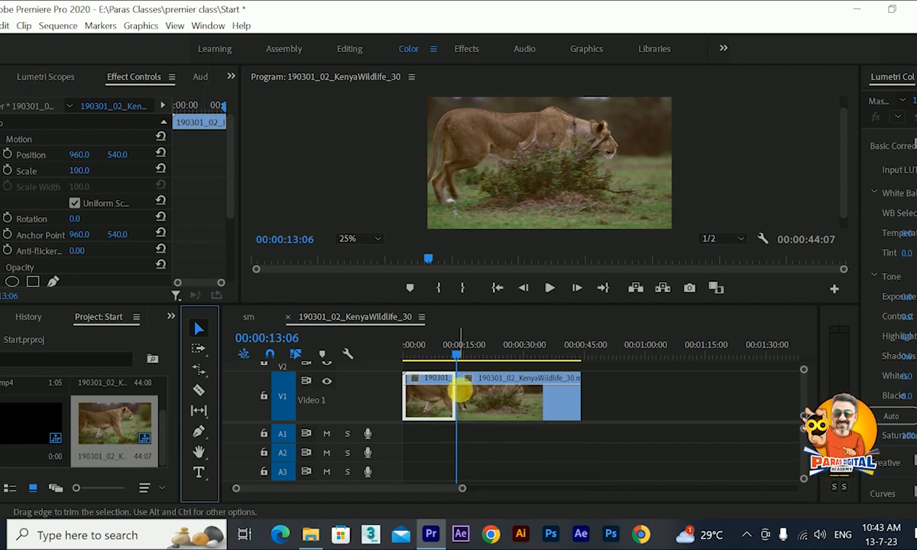
{"action": "left_click_drag", "start_coordinate": [486, 354], "coordinate": [552, 379]}
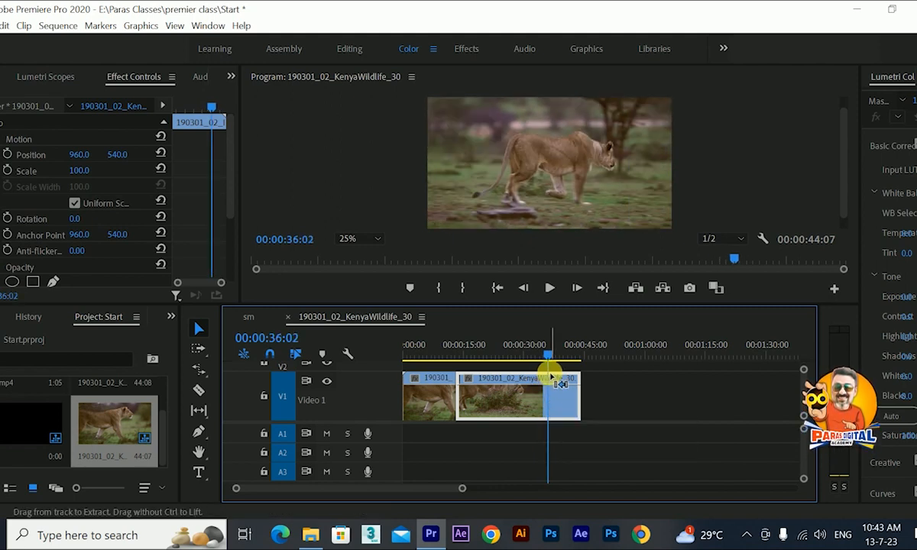
{"action": "key", "text": "ctrl+k"}
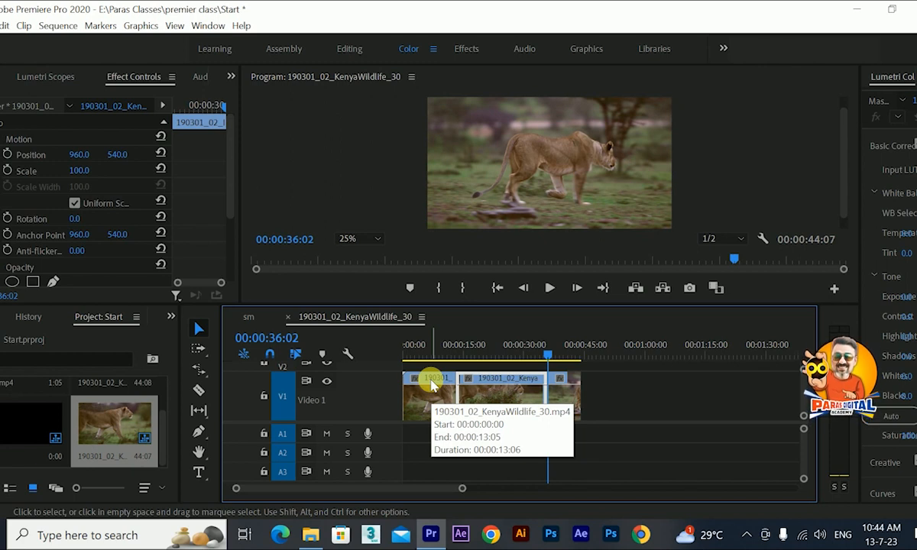
Return the playhead to the sequence start and set the first segment's speed to 200% in the Speed/Duration settings.
{"action": "left_click_drag", "start_coordinate": [435, 355], "coordinate": [380, 361]}
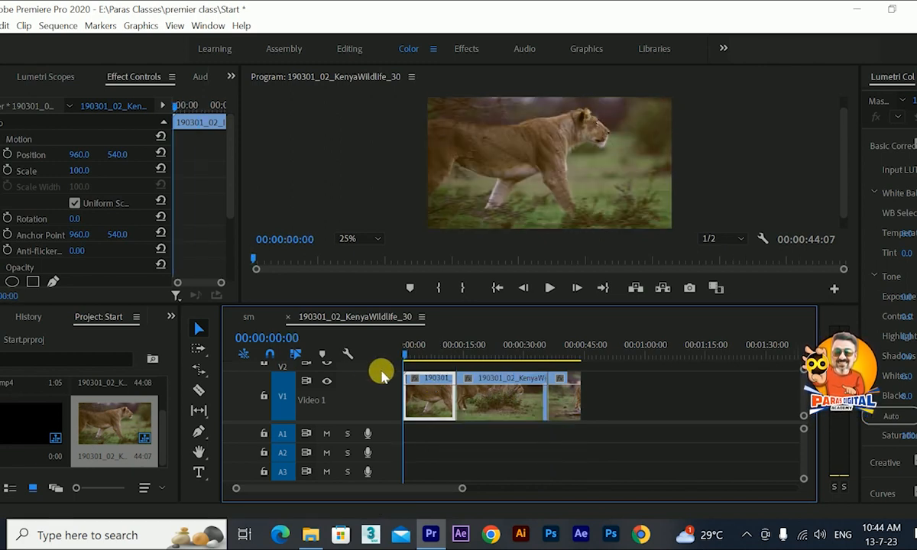
{"action": "left_click", "coordinate": [506, 430]}
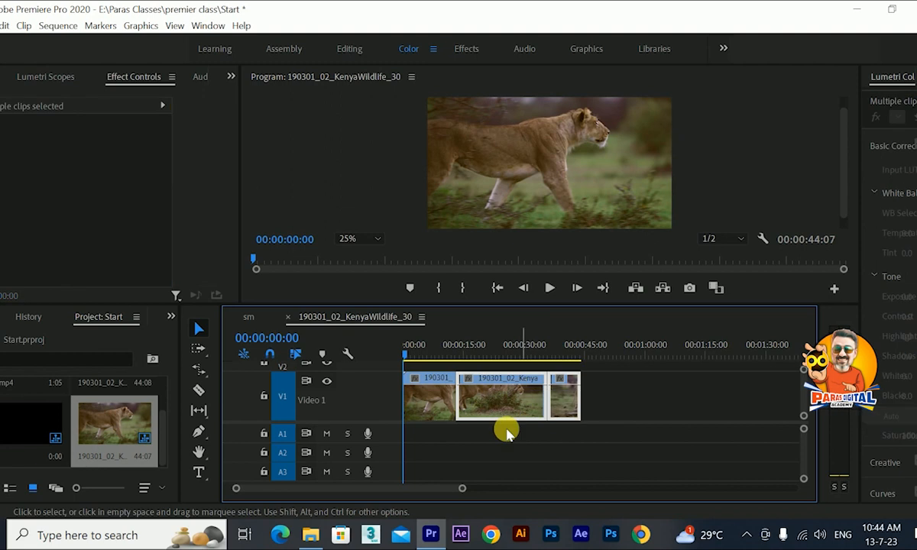
{"action": "left_click", "coordinate": [442, 413]}
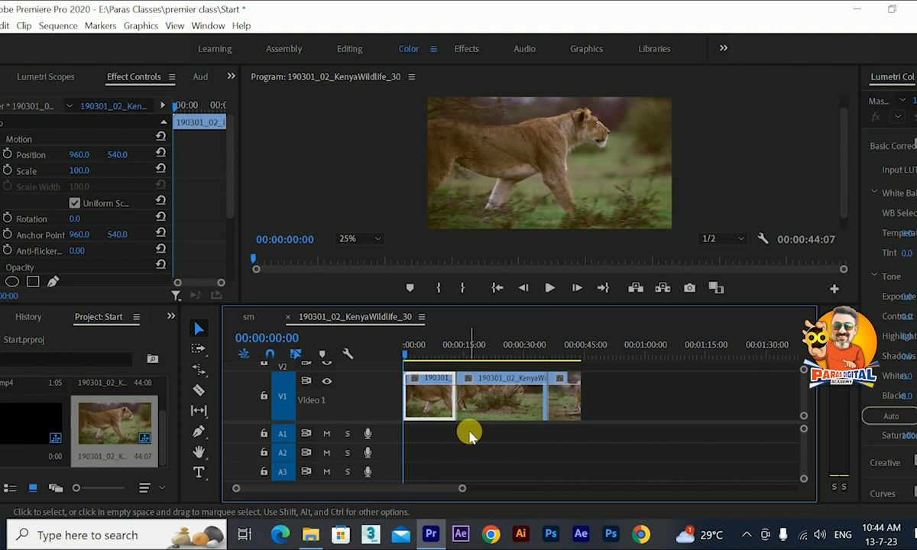
{"action": "right_click", "coordinate": [426, 410]}
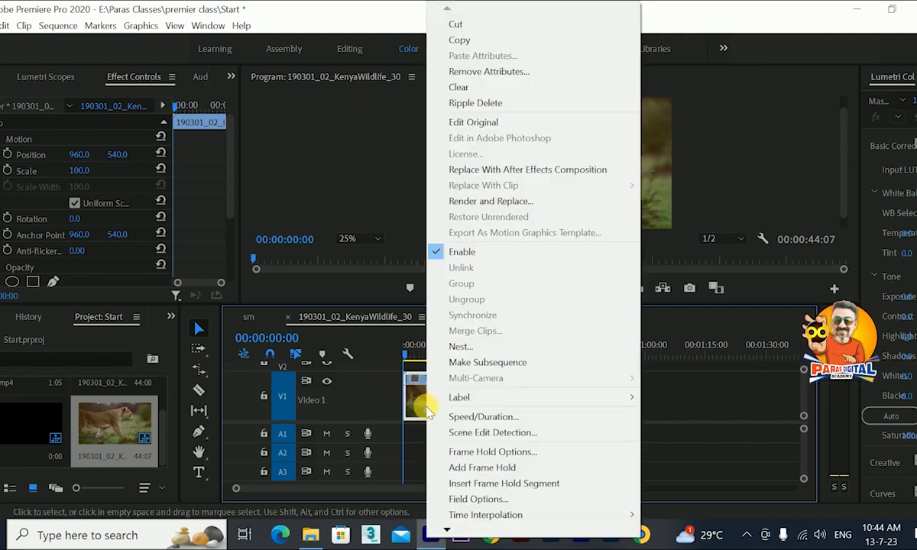
{"action": "left_click", "coordinate": [483, 417]}
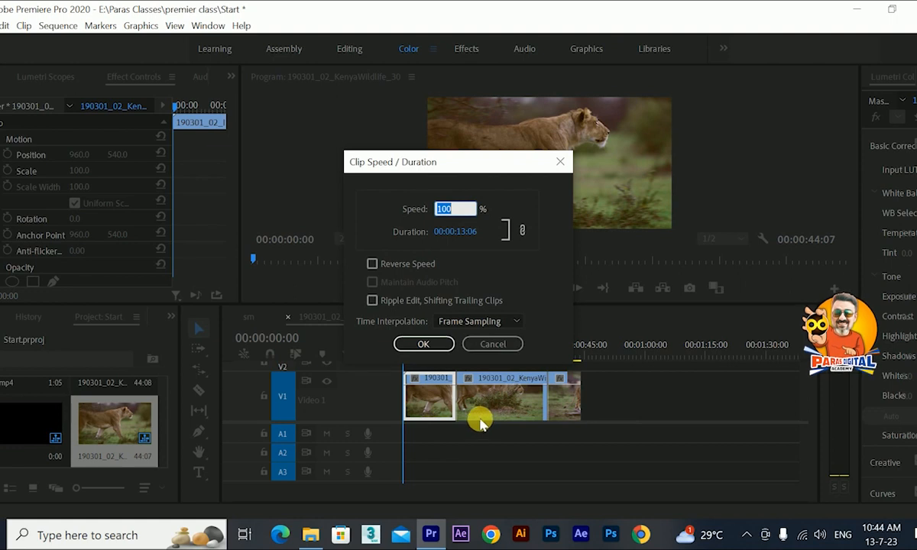
{"action": "type", "text": "200"}
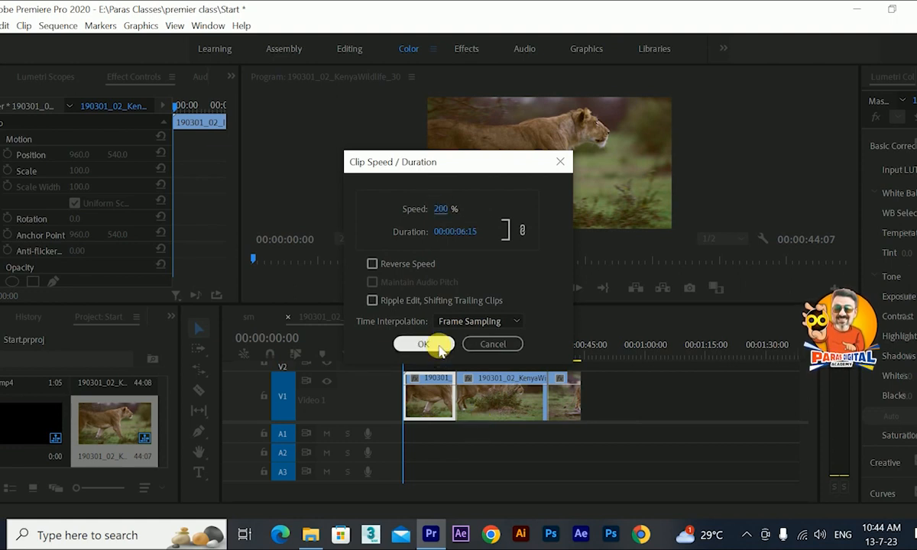
{"action": "left_click", "coordinate": [423, 344]}
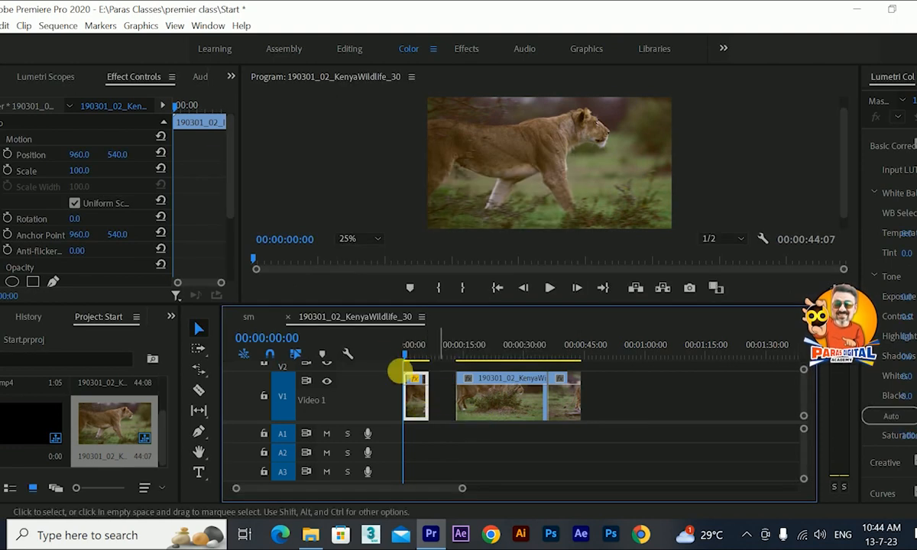
Move the middle segment against the end of the first one, and place the last segment later, leaving a gap between them.
{"action": "left_click", "coordinate": [200, 327]}
{"action": "left_click_drag", "start_coordinate": [503, 403], "coordinate": [478, 403]}
{"action": "left_click_drag", "start_coordinate": [566, 399], "coordinate": [652, 395]}
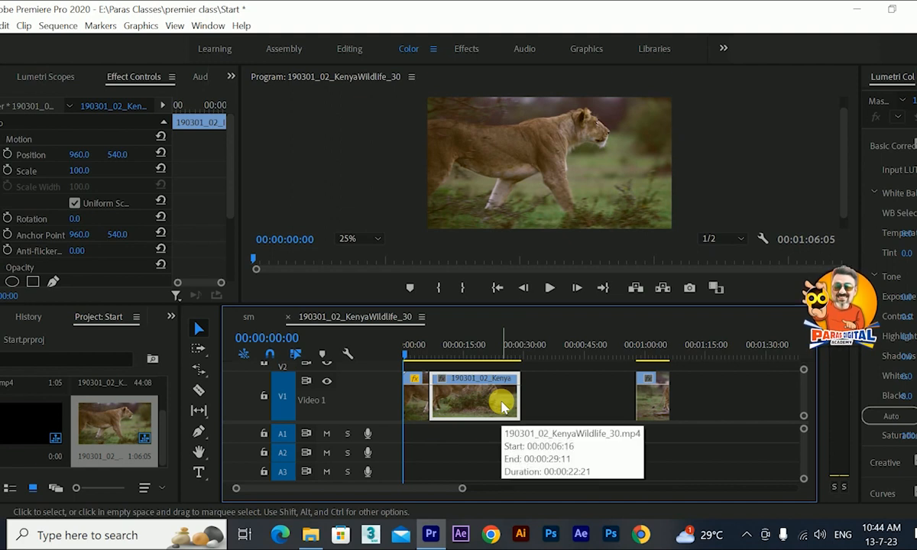
{"action": "left_click_drag", "start_coordinate": [647, 401], "coordinate": [582, 417]}
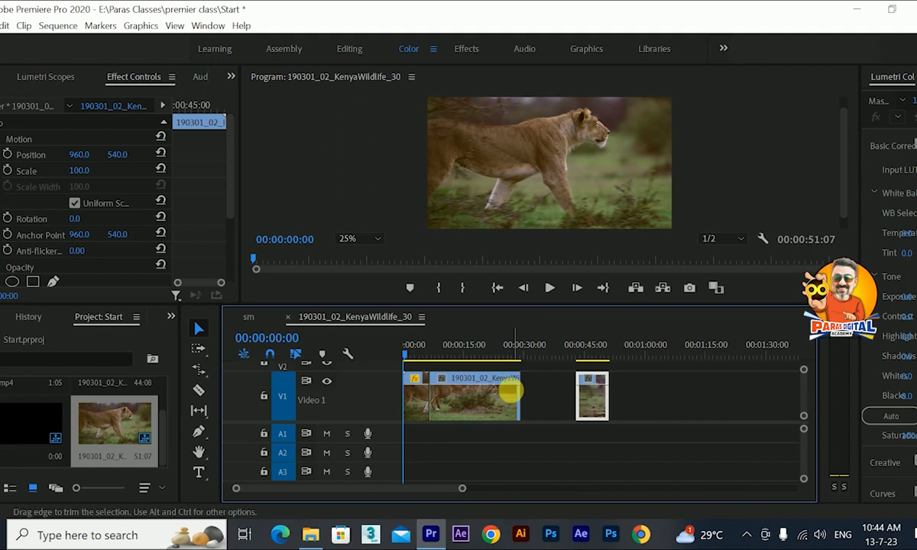
Slow down the middle segment with the Rate Stretch Tool, extending its end to the last segment for a duration of 00:00:36:11.
{"action": "left_click", "coordinate": [498, 395]}
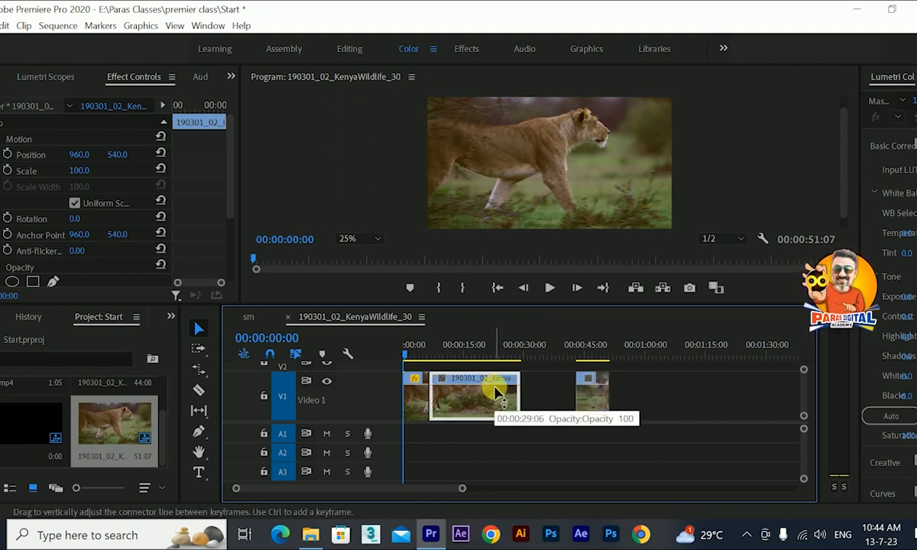
{"action": "left_click", "coordinate": [197, 371]}
{"action": "left_click", "coordinate": [252, 401]}
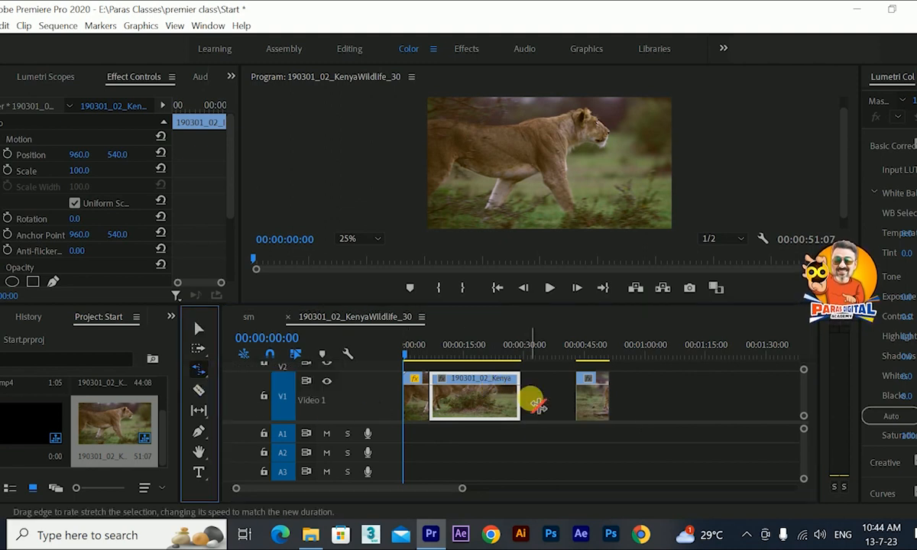
{"action": "left_click_drag", "start_coordinate": [522, 410], "coordinate": [579, 413]}
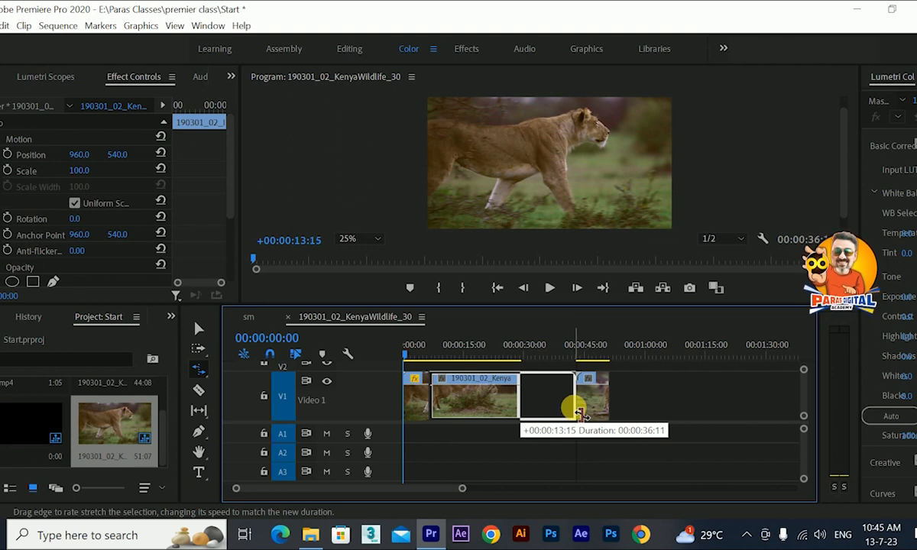
{"action": "left_click_drag", "start_coordinate": [579, 413], "coordinate": [578, 413]}
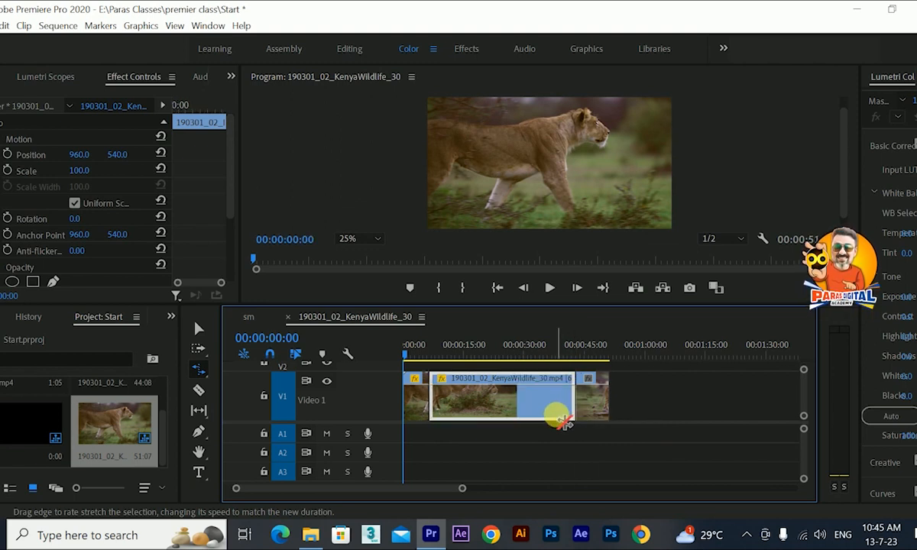
{"action": "mouse_move", "coordinate": [563, 421]}
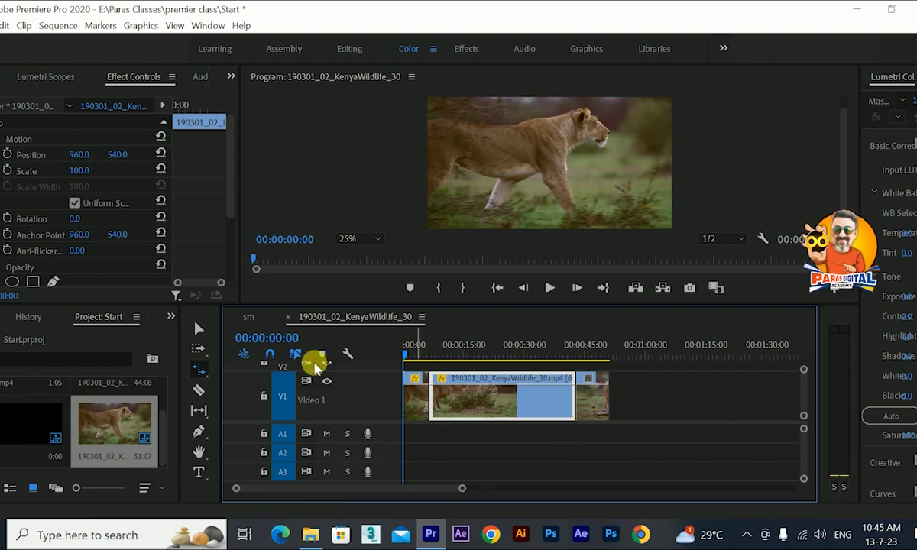
Enable Reverse Speed for the last segment in its Speed/Duration settings, keeping the speed at 100%.
{"action": "left_click", "coordinate": [603, 417]}
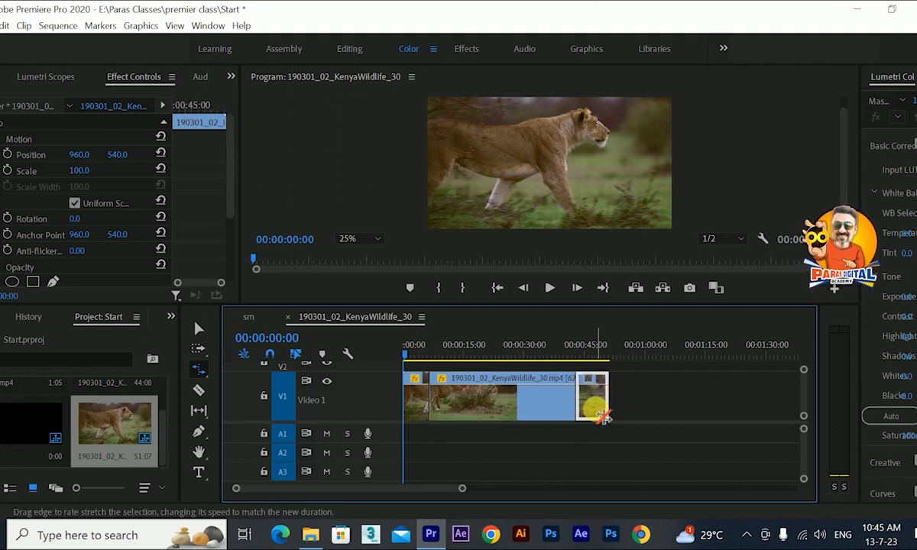
{"action": "right_click", "coordinate": [595, 411]}
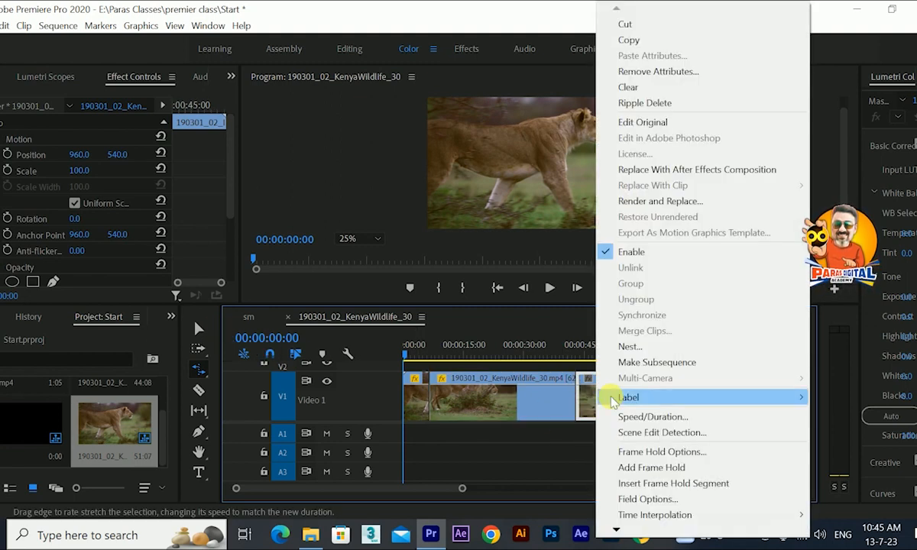
{"action": "left_click", "coordinate": [661, 419]}
{"action": "left_click", "coordinate": [372, 264]}
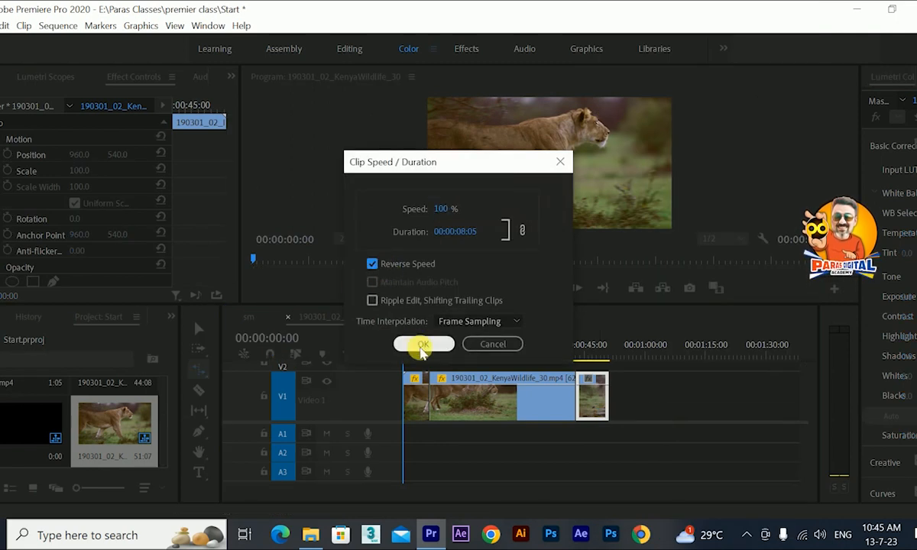
{"action": "left_click", "coordinate": [422, 345]}
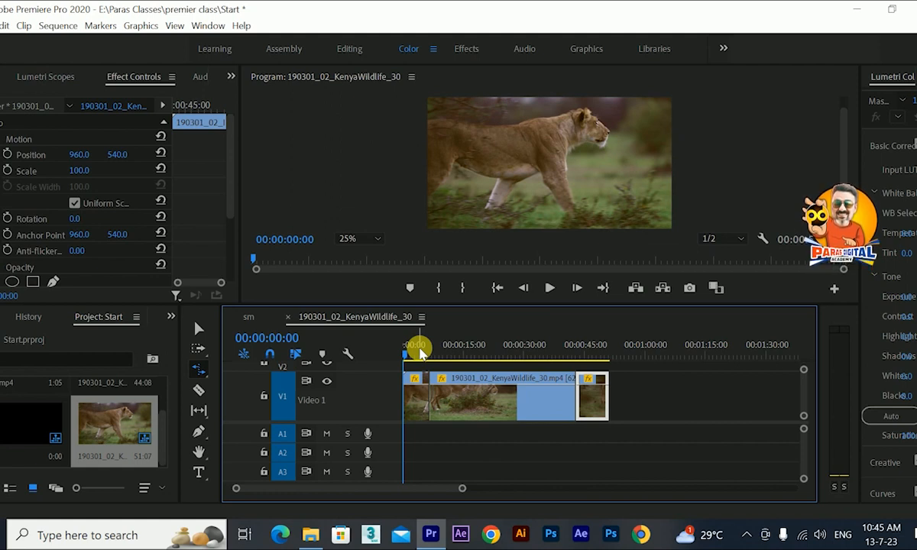
Play the edited sequence from its start, and replay the end of the first segment from 00:00:04:04.
{"action": "left_click_drag", "start_coordinate": [471, 354], "coordinate": [321, 347]}
{"action": "left_click", "coordinate": [549, 288]}
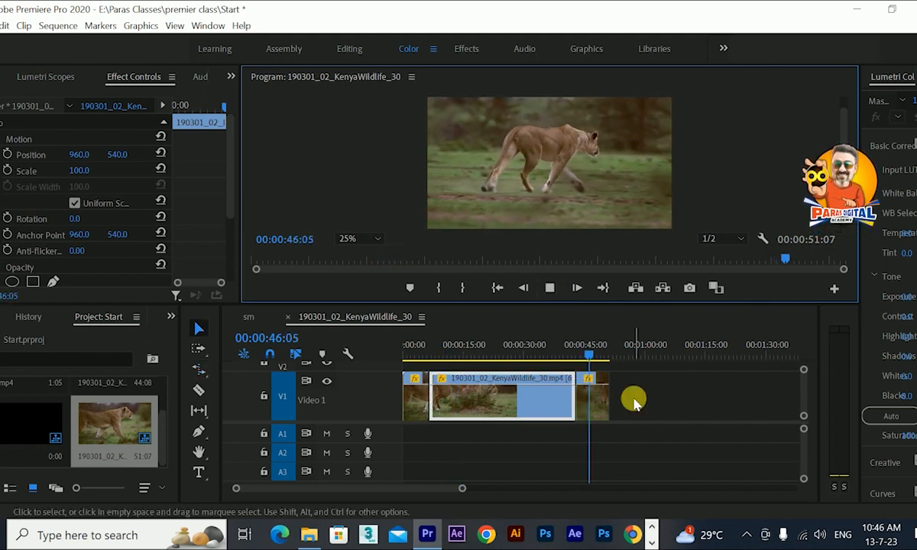
{"action": "left_click_drag", "start_coordinate": [492, 352], "coordinate": [426, 363]}
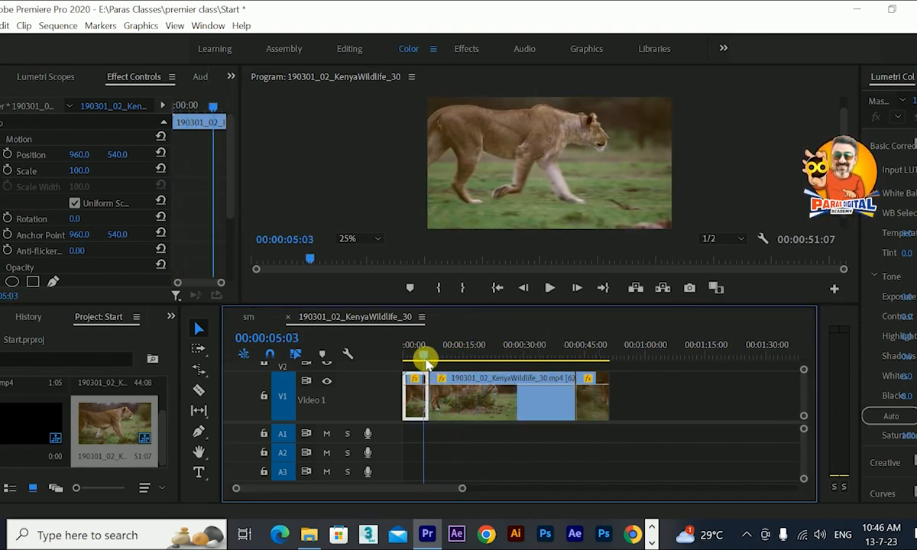
{"action": "left_click_drag", "start_coordinate": [426, 357], "coordinate": [419, 360]}
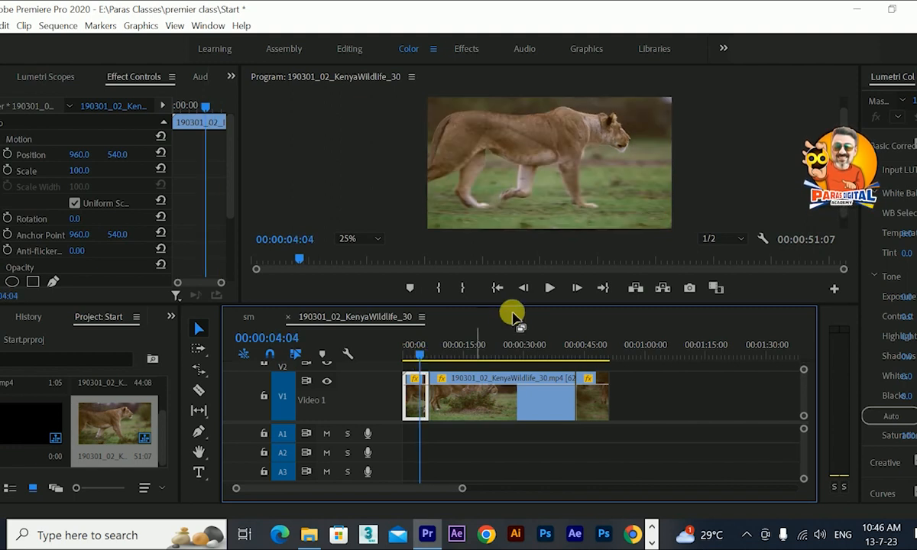
{"action": "left_click", "coordinate": [548, 288]}
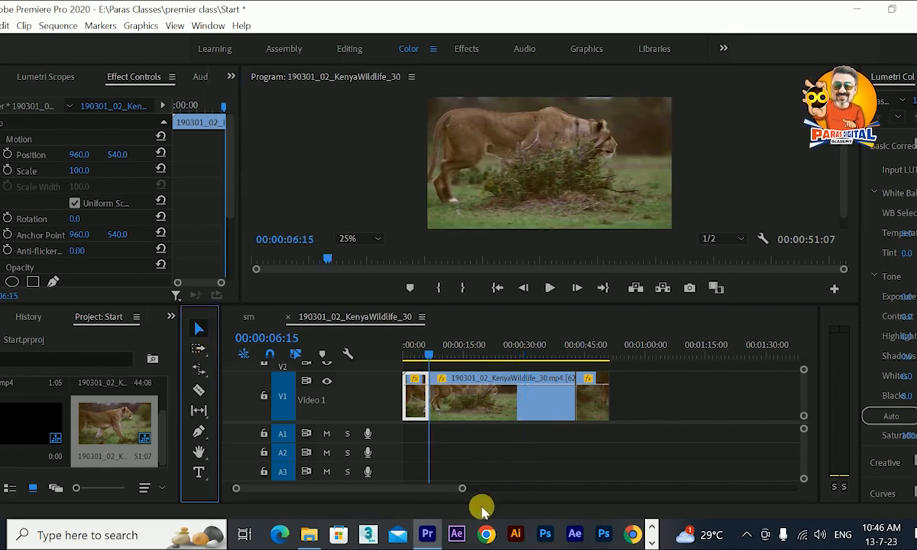
{"action": "left_click_drag", "start_coordinate": [462, 490], "coordinate": [429, 489]}
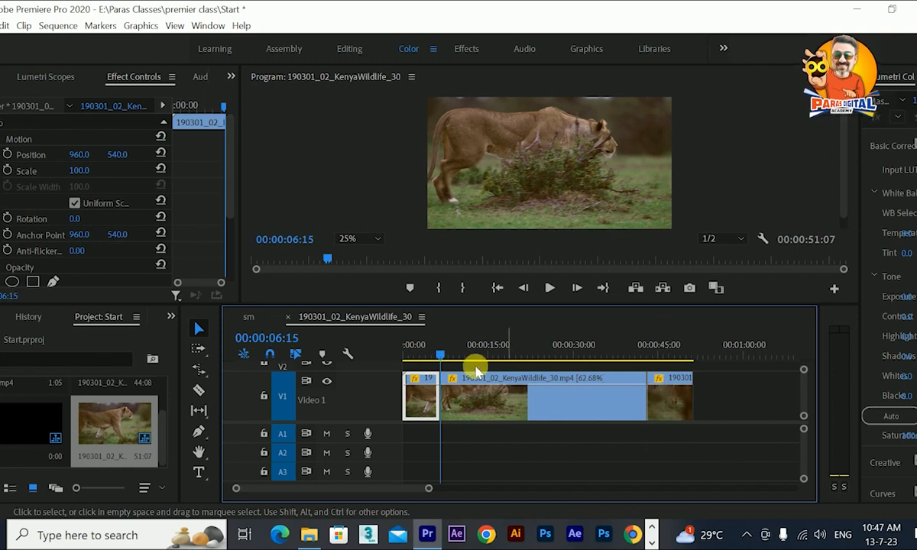
Show the effects library in place of the project media, and select the first segment on the V1 track.
{"action": "left_click", "coordinate": [171, 318]}
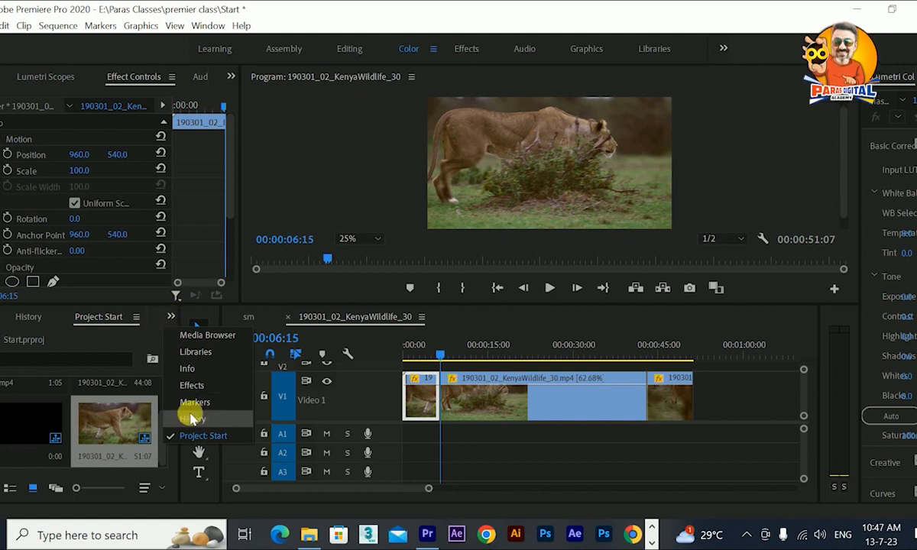
{"action": "left_click", "coordinate": [192, 386]}
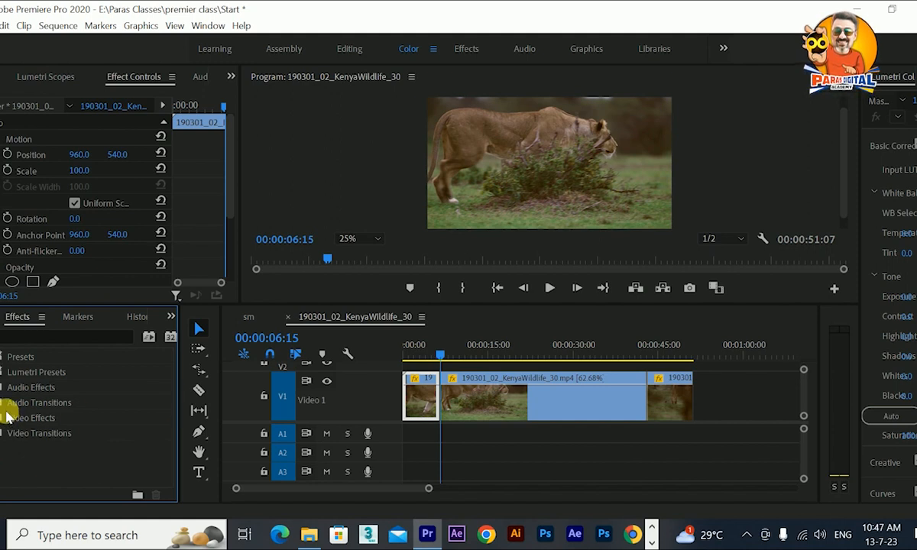
{"action": "left_click", "coordinate": [527, 394]}
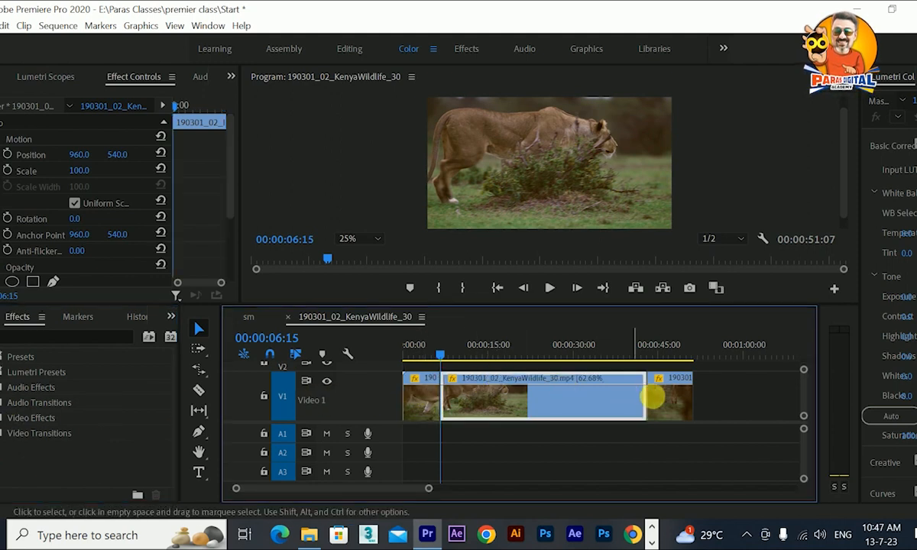
{"action": "left_click", "coordinate": [423, 380]}
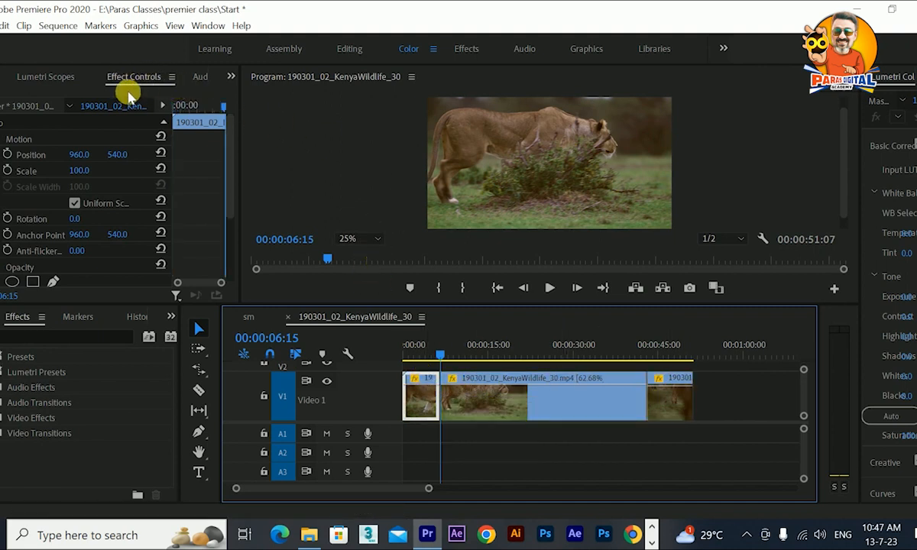
Review the first segment's Motion, Opacity and Time Remapping properties in the Effect Controls.
{"action": "left_click", "coordinate": [231, 78]}
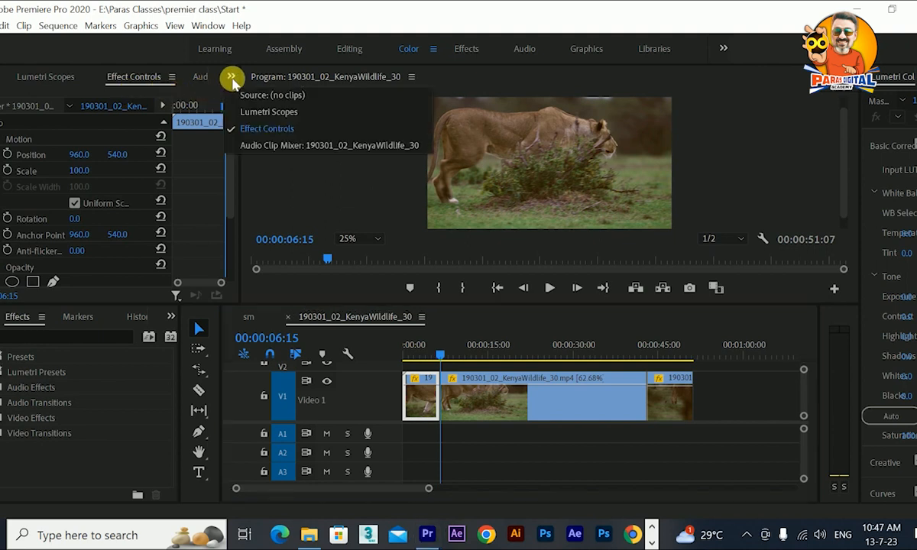
{"action": "left_click", "coordinate": [258, 131]}
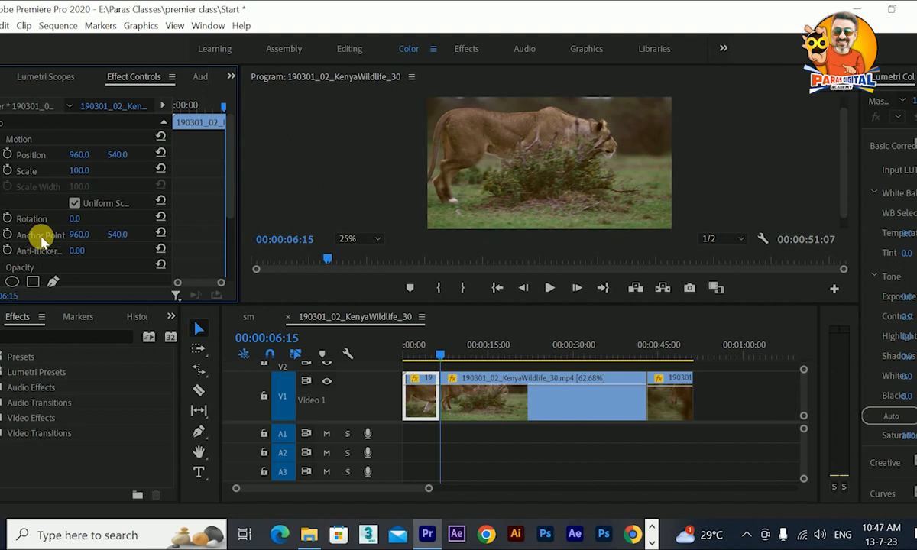
{"action": "scroll", "coordinate": [4, 260], "scroll_direction": "down", "scroll_amount": 3}
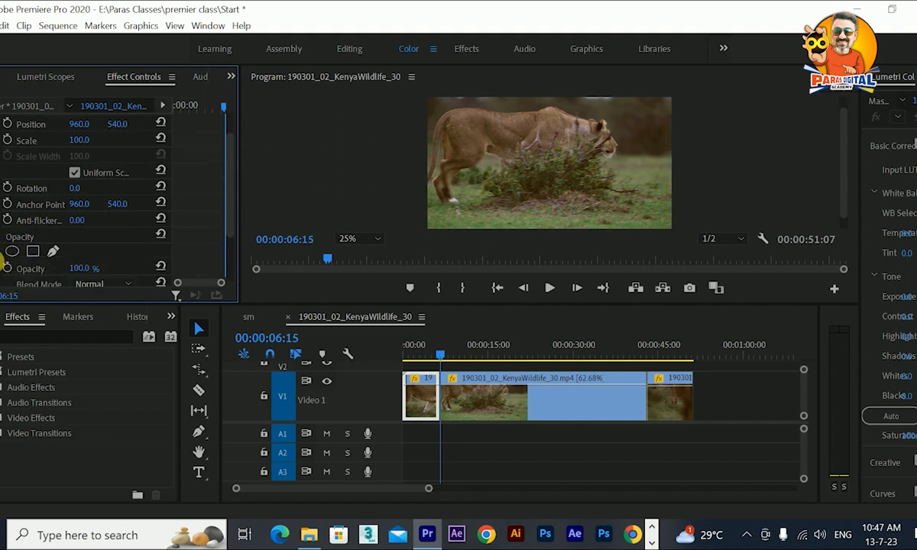
{"action": "scroll", "coordinate": [4, 258], "scroll_direction": "down", "scroll_amount": 1}
{"action": "scroll", "coordinate": [26, 244], "scroll_direction": "down", "scroll_amount": 2}
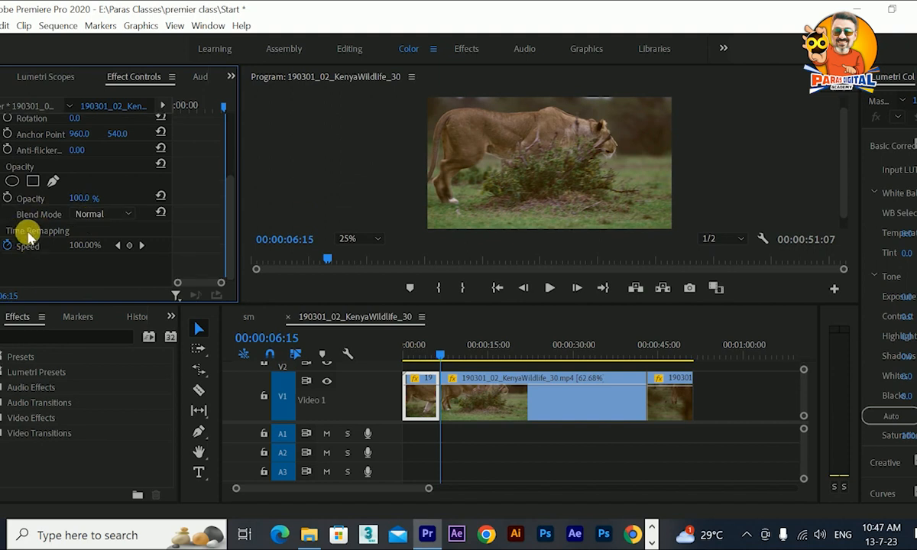
{"action": "scroll", "coordinate": [46, 194], "scroll_direction": "up", "scroll_amount": 5}
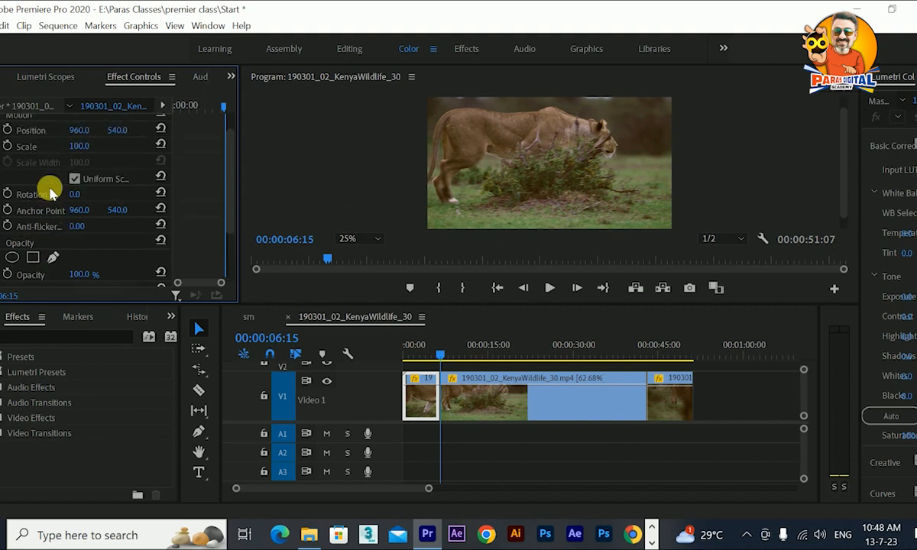
{"action": "scroll", "coordinate": [50, 191], "scroll_direction": "down", "scroll_amount": 5}
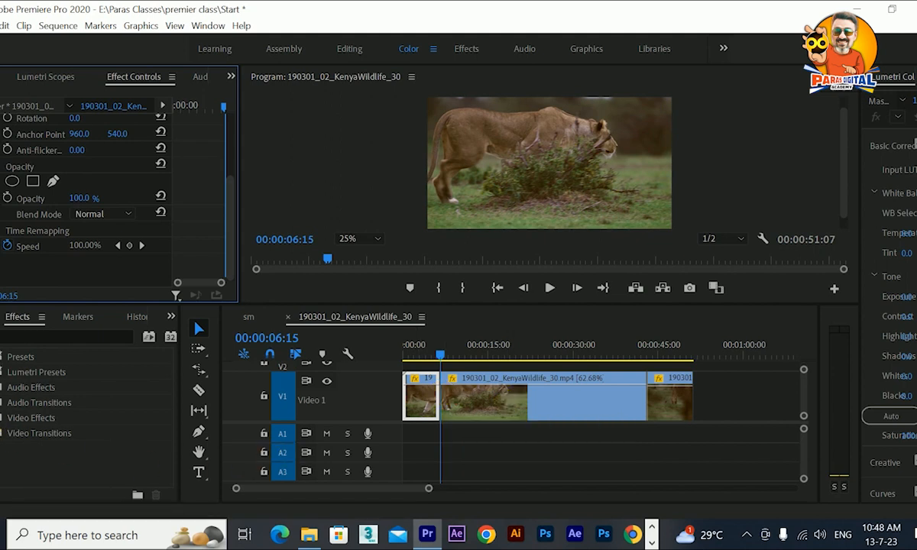
Apply the Cross Dissolve video transition to the cut between the first and middle segments, and set the playhead at 00:00:06:01.
{"action": "left_click", "coordinate": [1, 433]}
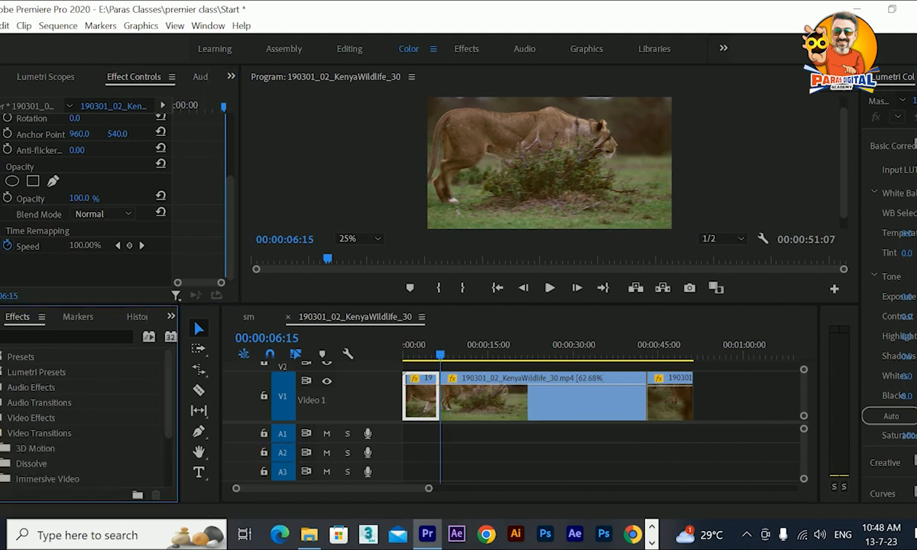
{"action": "scroll", "coordinate": [7, 435], "scroll_direction": "down", "scroll_amount": 2}
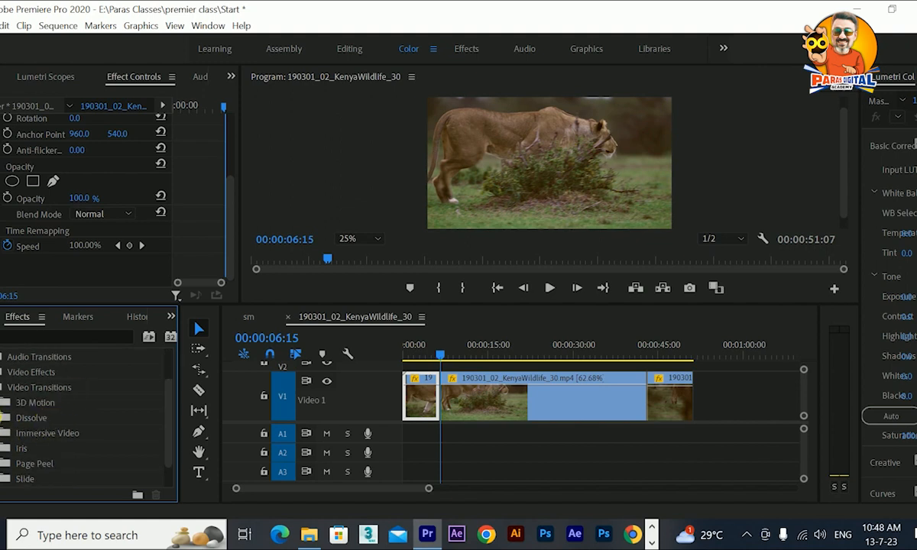
{"action": "left_click", "coordinate": [3, 418]}
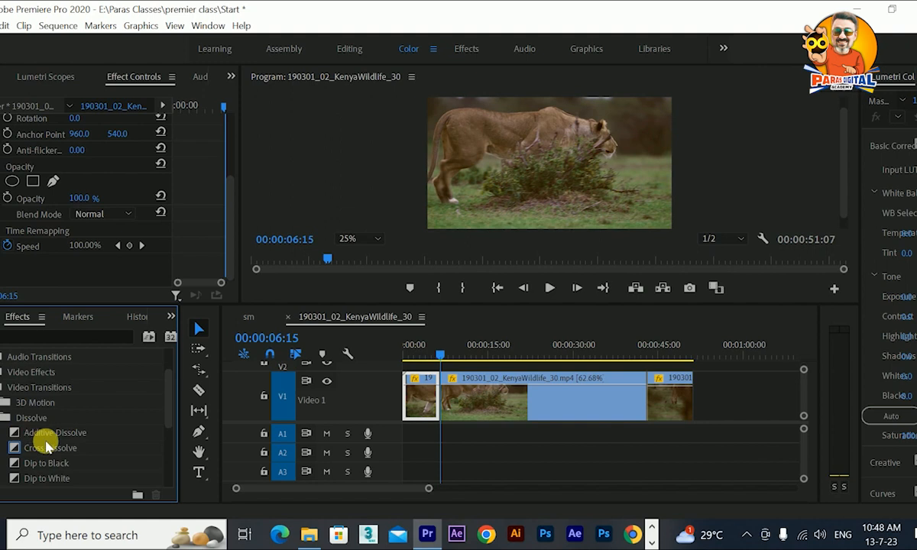
{"action": "left_click", "coordinate": [51, 449]}
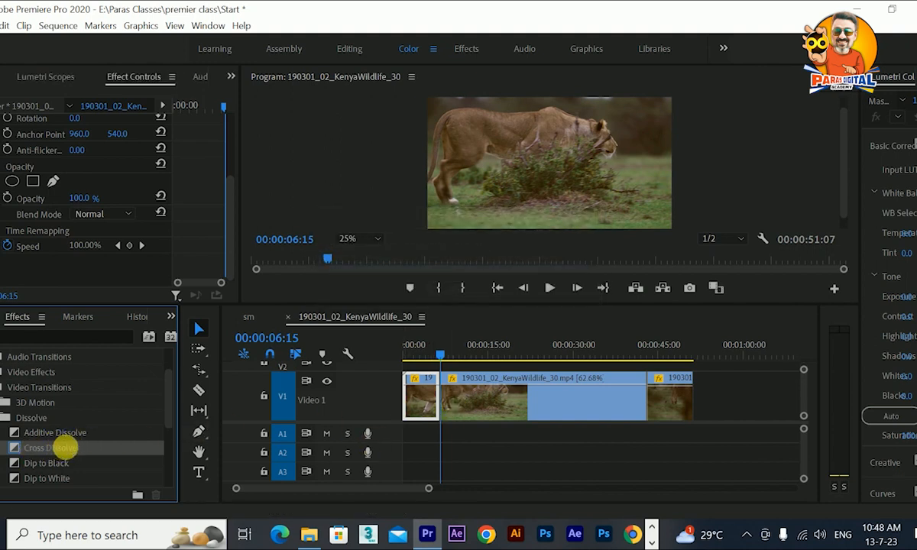
{"action": "left_click_drag", "start_coordinate": [65, 447], "coordinate": [442, 404]}
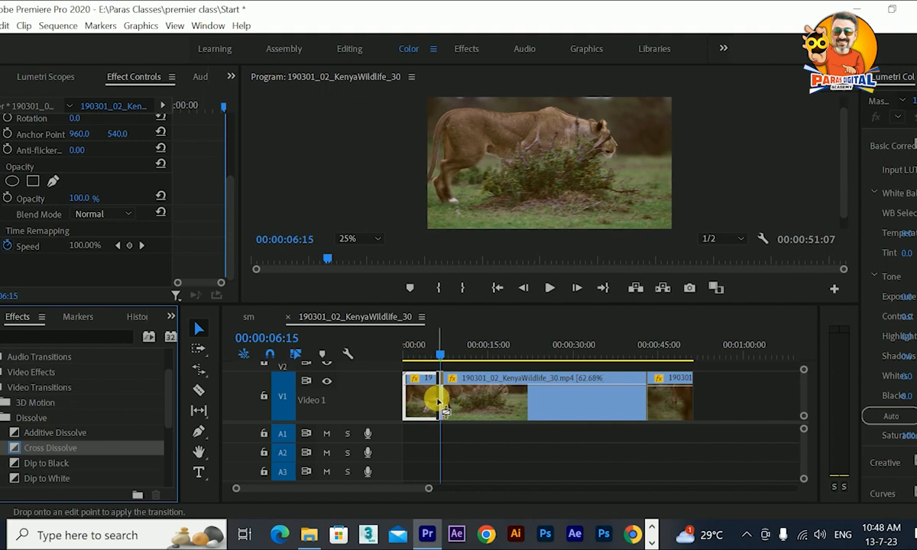
{"action": "left_click_drag", "start_coordinate": [441, 403], "coordinate": [442, 404]}
{"action": "left_click_drag", "start_coordinate": [429, 488], "coordinate": [361, 489]}
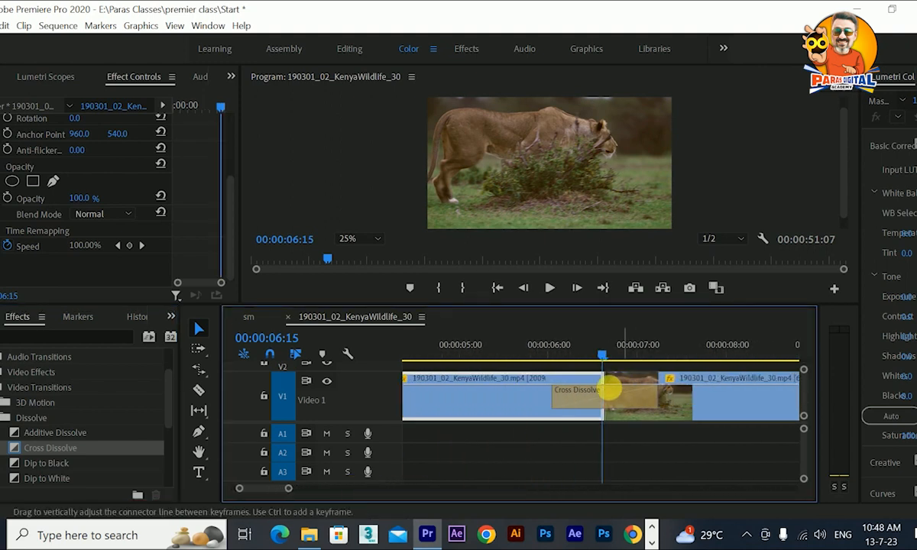
{"action": "left_click_drag", "start_coordinate": [606, 355], "coordinate": [552, 379]}
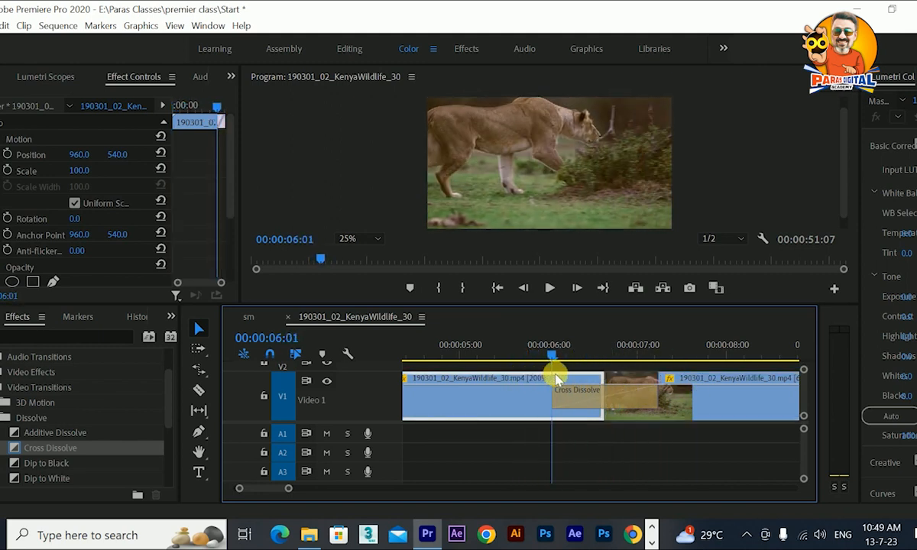
Delete the middle and last wildlife segments, keeping only the first segment in the sequence.
{"action": "left_click_drag", "start_coordinate": [292, 491], "coordinate": [420, 493]}
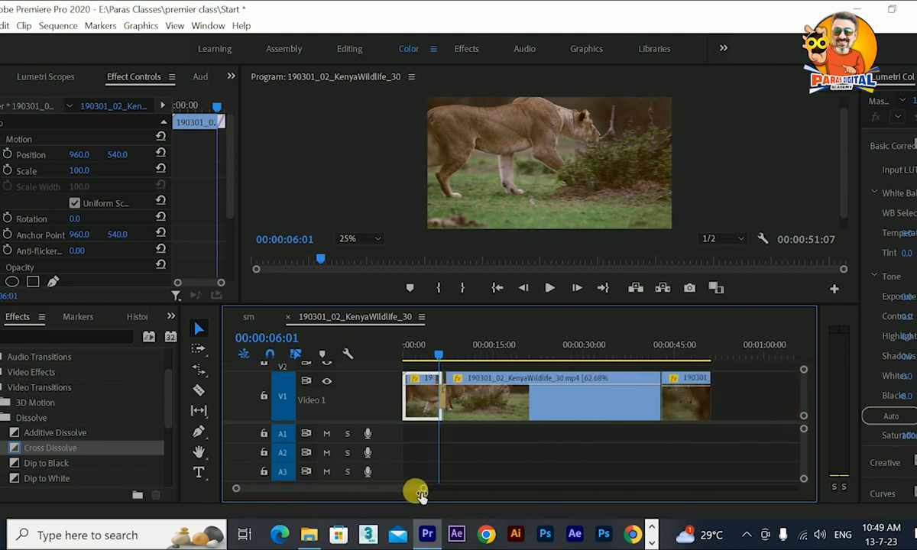
{"action": "left_click_drag", "start_coordinate": [731, 409], "coordinate": [565, 433]}
{"action": "key", "text": "Delete"}
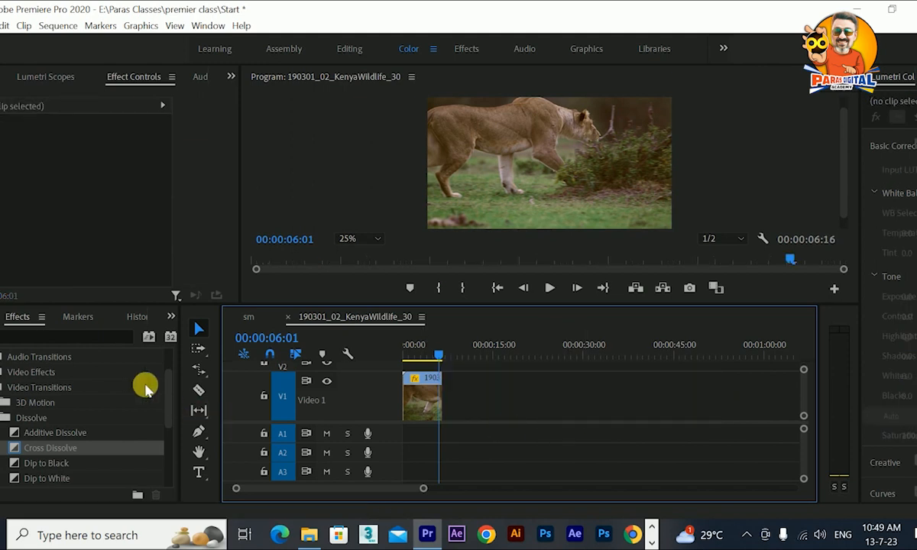
Add the sm.mp4 clip from the project media directly after the wildlife segment on V1, and set the playhead at 00:00:06:20.
{"action": "left_click", "coordinate": [171, 318]}
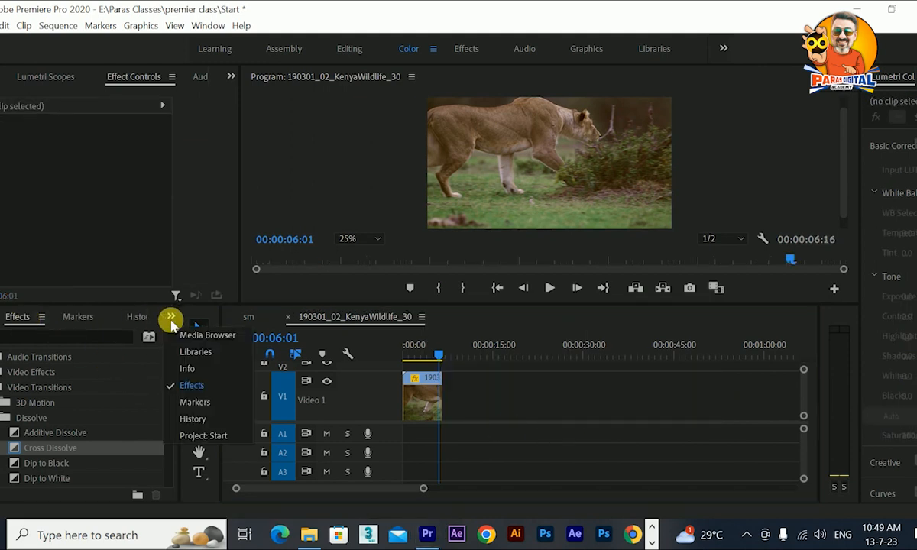
{"action": "left_click", "coordinate": [204, 435]}
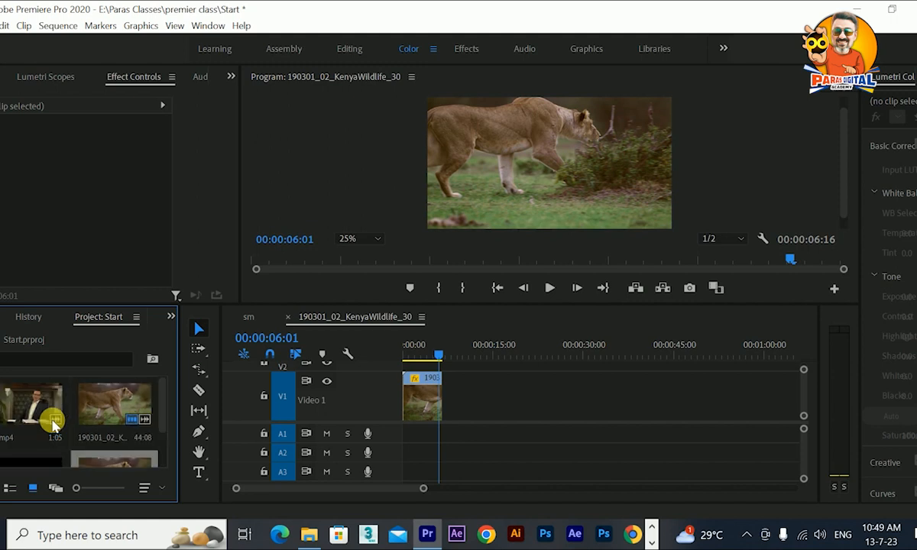
{"action": "left_click_drag", "start_coordinate": [27, 403], "coordinate": [445, 403]}
{"action": "left_click_drag", "start_coordinate": [424, 487], "coordinate": [365, 489]}
{"action": "left_click_drag", "start_coordinate": [598, 354], "coordinate": [628, 355]}
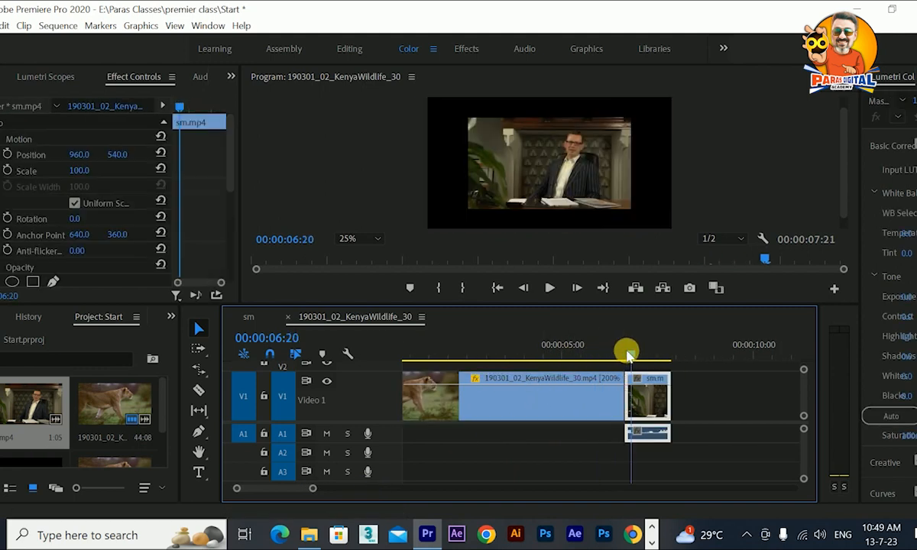
Unlink the sm.mp4 clip's audio from its video and delete the audio part.
{"action": "right_click", "coordinate": [640, 401]}
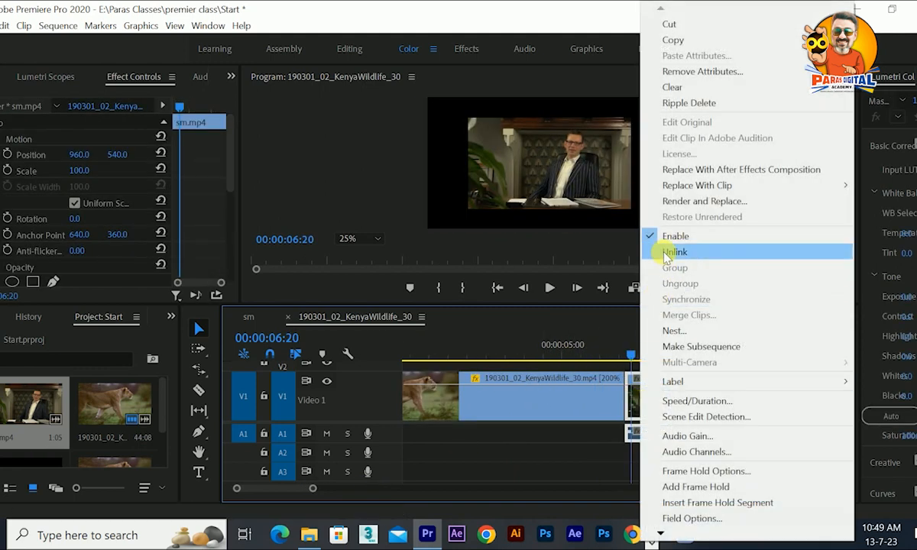
{"action": "left_click", "coordinate": [672, 252]}
{"action": "left_click", "coordinate": [641, 436]}
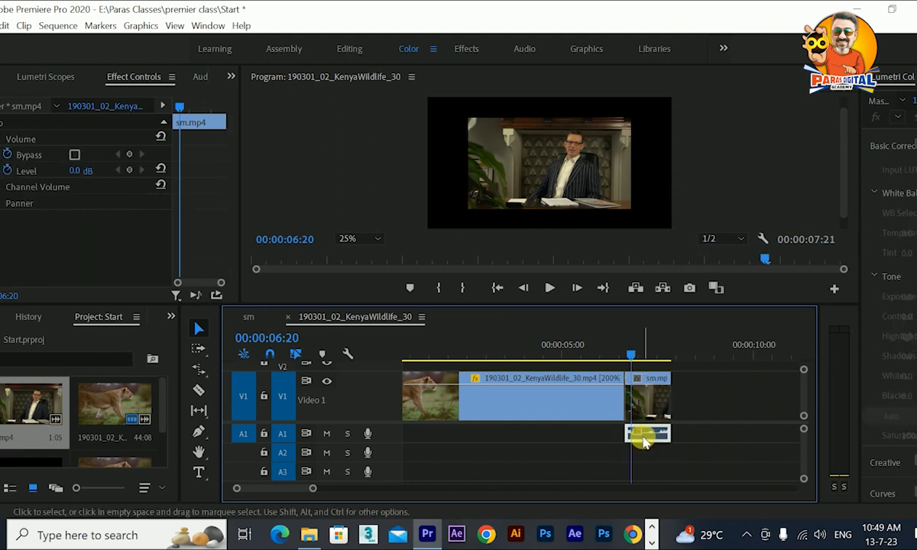
{"action": "key", "text": "Delete"}
Scale the sm.mp4 clip to 152.0 so that it fills the frame.
{"action": "left_click", "coordinate": [649, 411]}
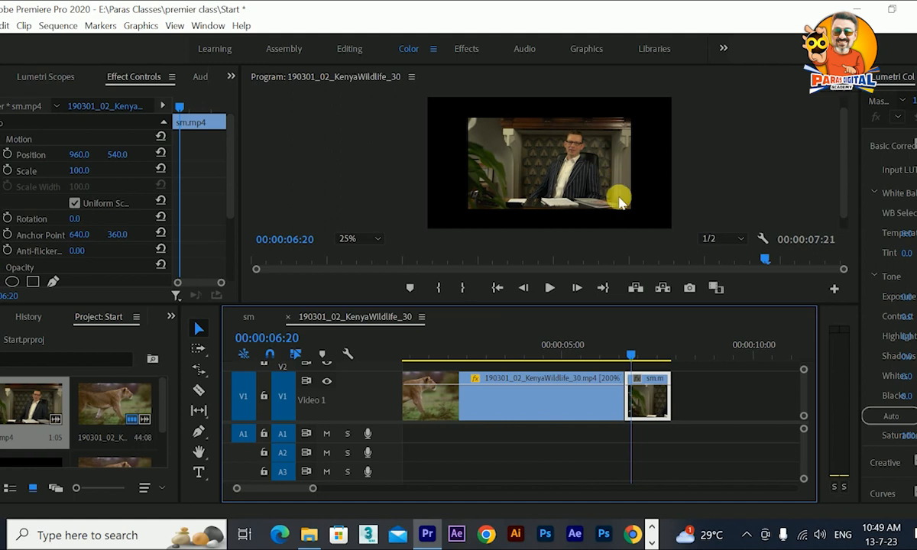
{"action": "left_click", "coordinate": [420, 382]}
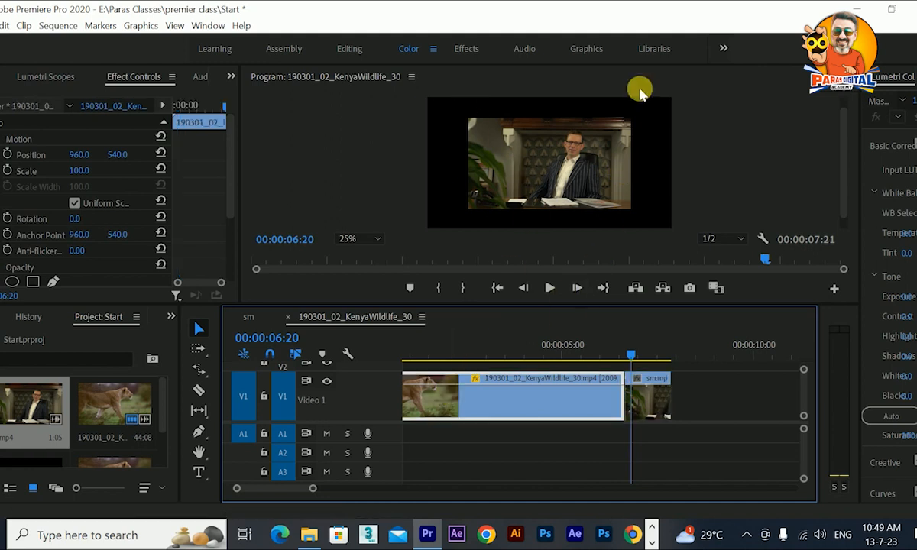
{"action": "left_click", "coordinate": [661, 405]}
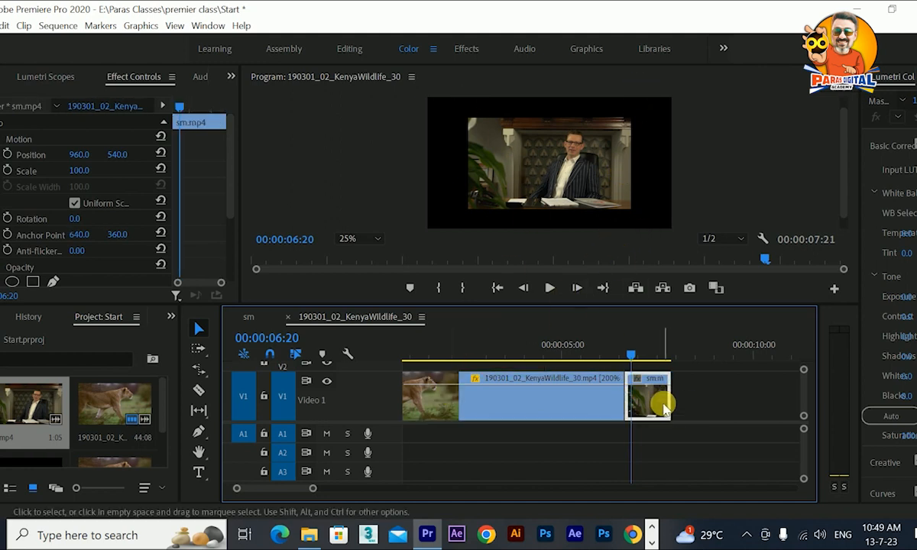
{"action": "left_click", "coordinate": [650, 353]}
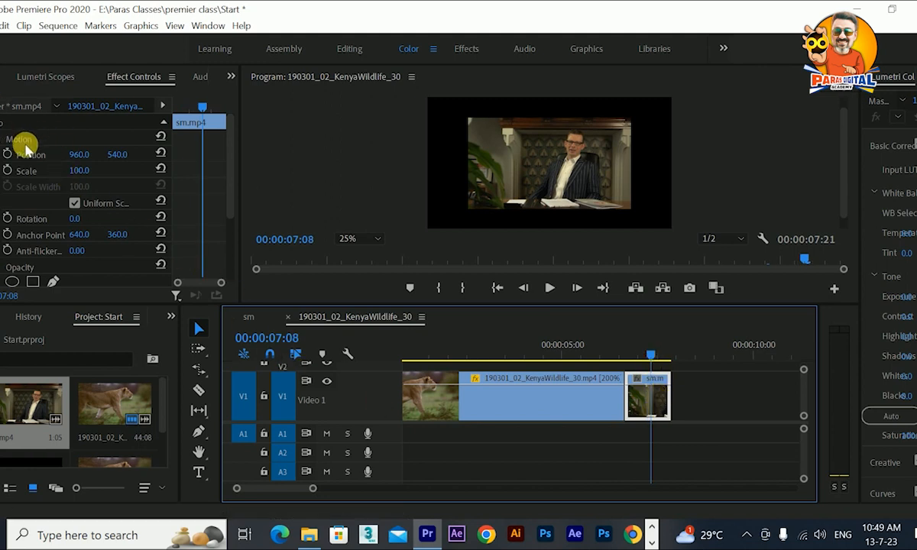
{"action": "left_click_drag", "start_coordinate": [79, 170], "coordinate": [118, 170]}
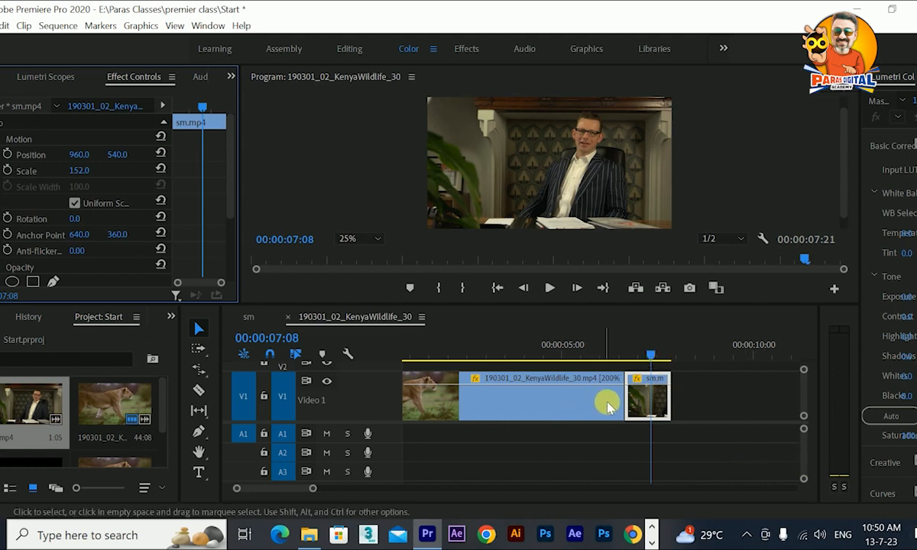
Trim the end of the wildlife segment and move sm.mp4 against it, for a sequence duration of 00:00:05:00.
{"action": "left_click_drag", "start_coordinate": [627, 403], "coordinate": [515, 402]}
{"action": "left_click_drag", "start_coordinate": [651, 401], "coordinate": [540, 402]}
Play the shortened sequence from its start, and move the playhead to 00:00:03:24 in the sm.mp4 clip.
{"action": "left_click_drag", "start_coordinate": [488, 352], "coordinate": [362, 367]}
{"action": "left_click", "coordinate": [552, 286]}
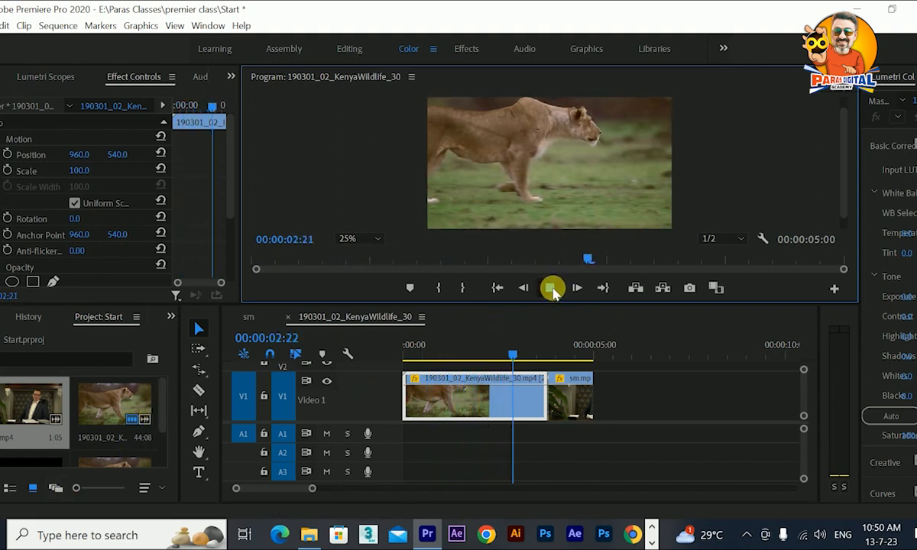
{"action": "left_click_drag", "start_coordinate": [532, 364], "coordinate": [557, 360]}
Apply the Cross Dissolve transition to the cut between the wildlife segment and the sm.mp4 clip.
{"action": "left_click", "coordinate": [171, 316]}
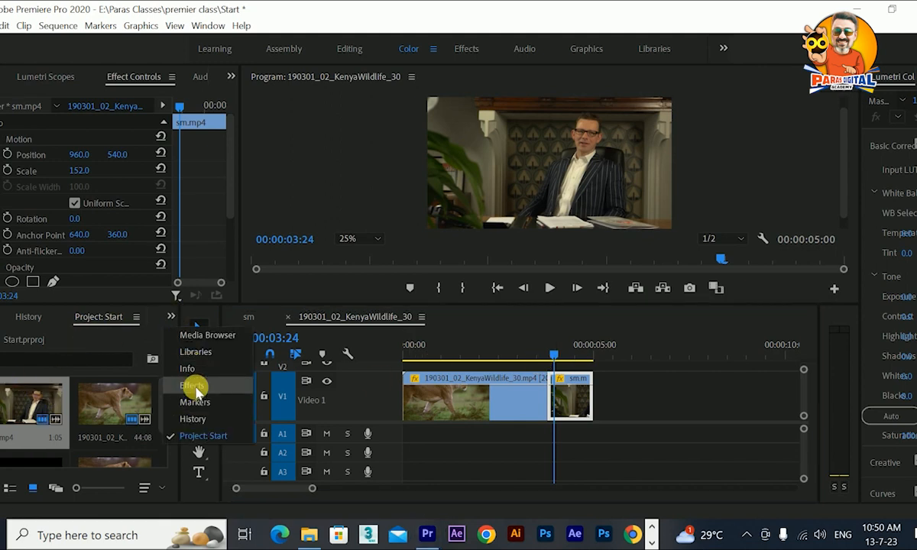
{"action": "left_click", "coordinate": [191, 385]}
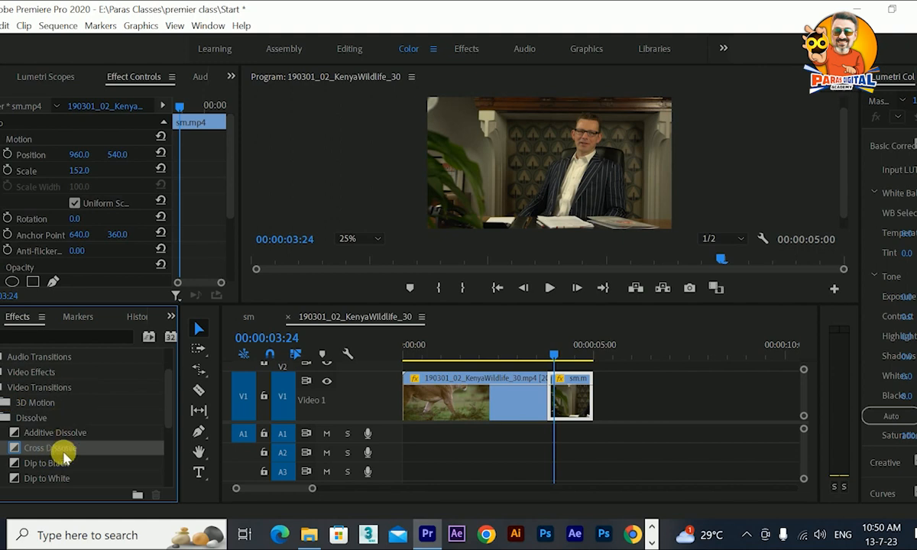
{"action": "left_click_drag", "start_coordinate": [65, 457], "coordinate": [549, 395]}
Play the sequence through the Cross Dissolve from 00:00:02:18, stopping in the sm.mp4 clip.
{"action": "left_click", "coordinate": [507, 353]}
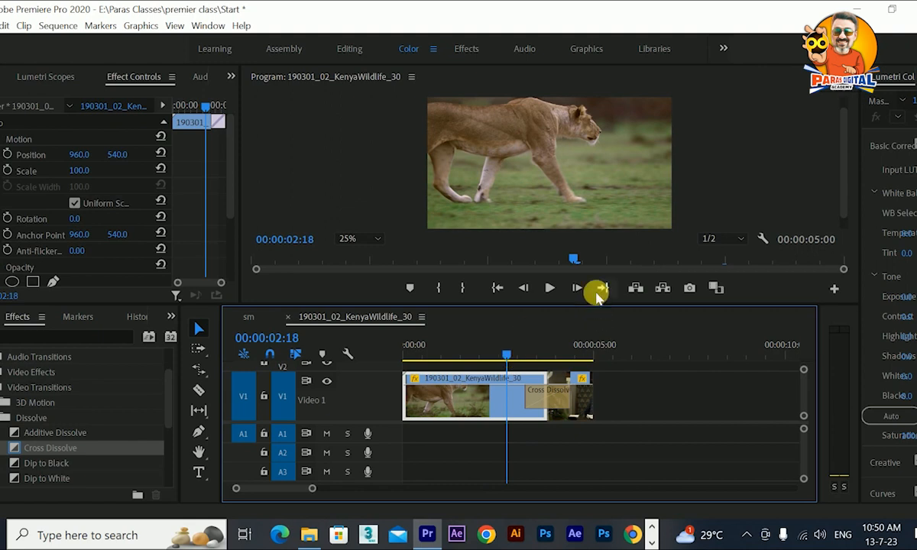
{"action": "left_click", "coordinate": [550, 287]}
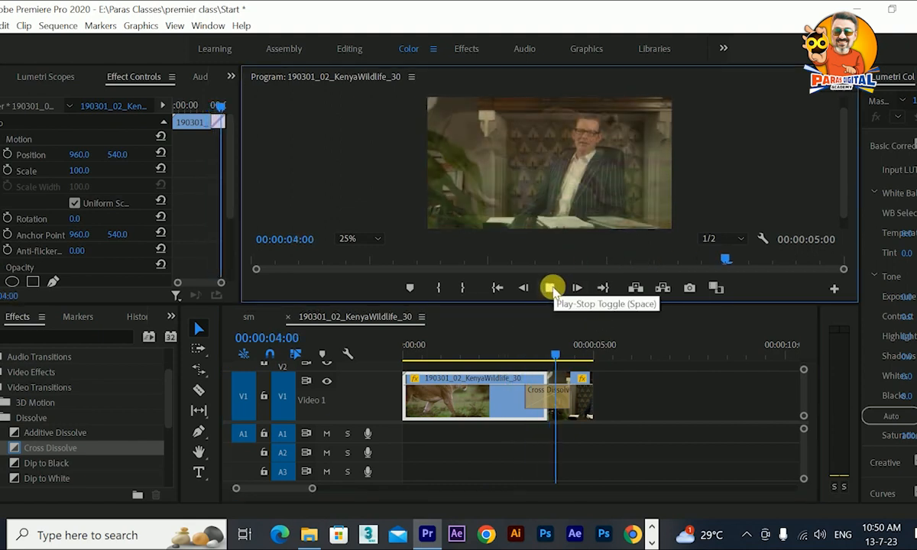
{"action": "left_click", "coordinate": [552, 290]}
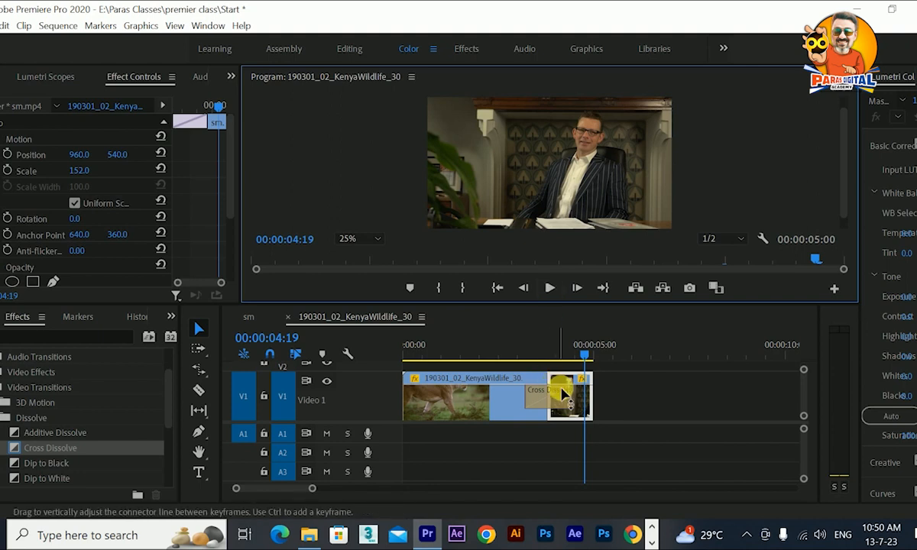
Play the Cross Dissolve again from 00:00:02:15, and delete the transition from the cut.
{"action": "left_click_drag", "start_coordinate": [582, 356], "coordinate": [503, 344]}
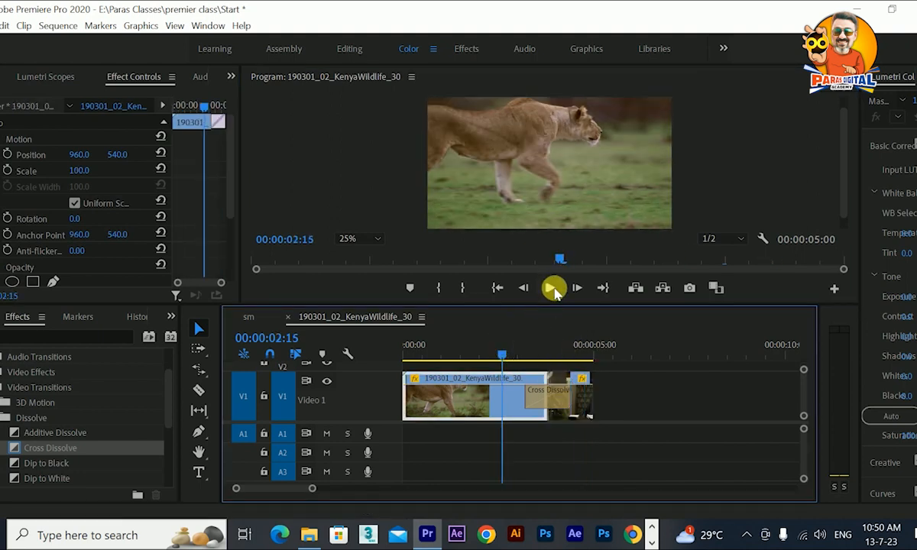
{"action": "left_click", "coordinate": [546, 408]}
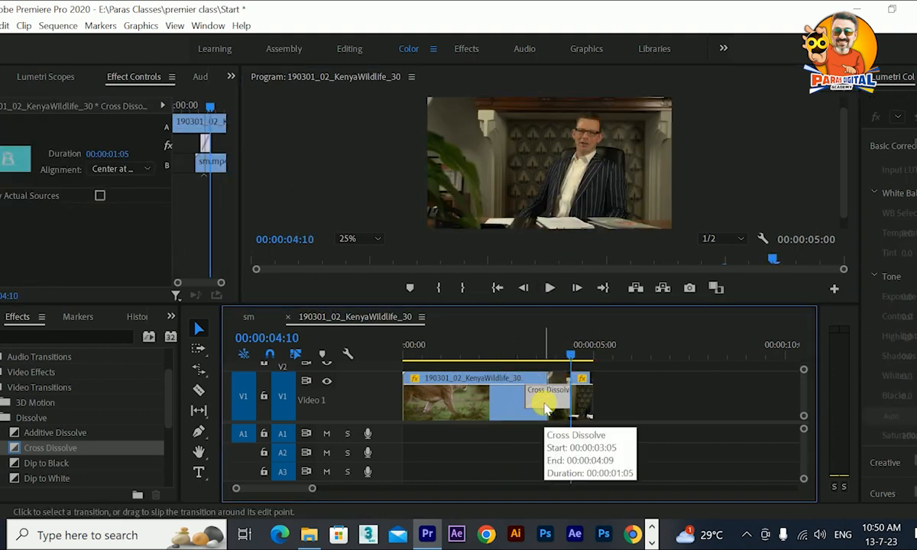
{"action": "key", "text": "Delete"}
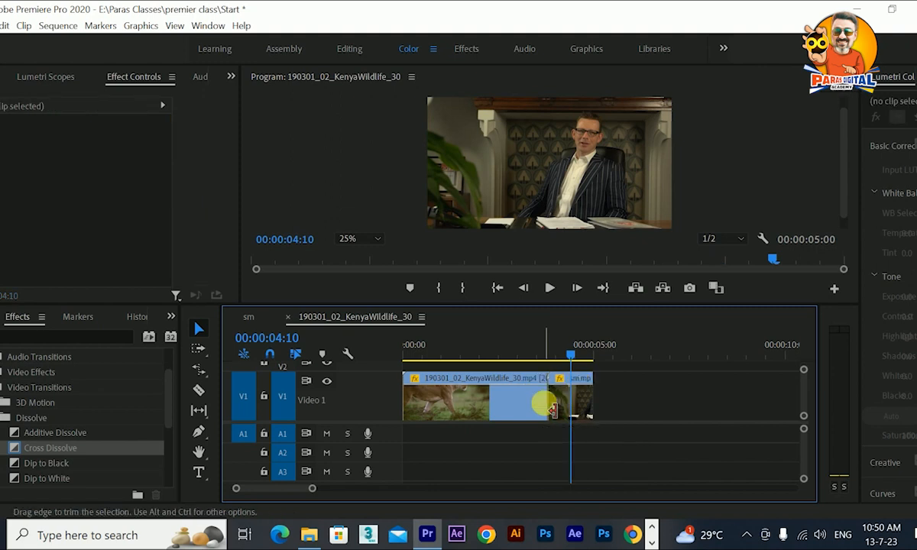
Test the Additive Dissolve transition on the cut between the wildlife segment and the sm.mp4 clip, and delete it.
{"action": "left_click", "coordinate": [38, 435]}
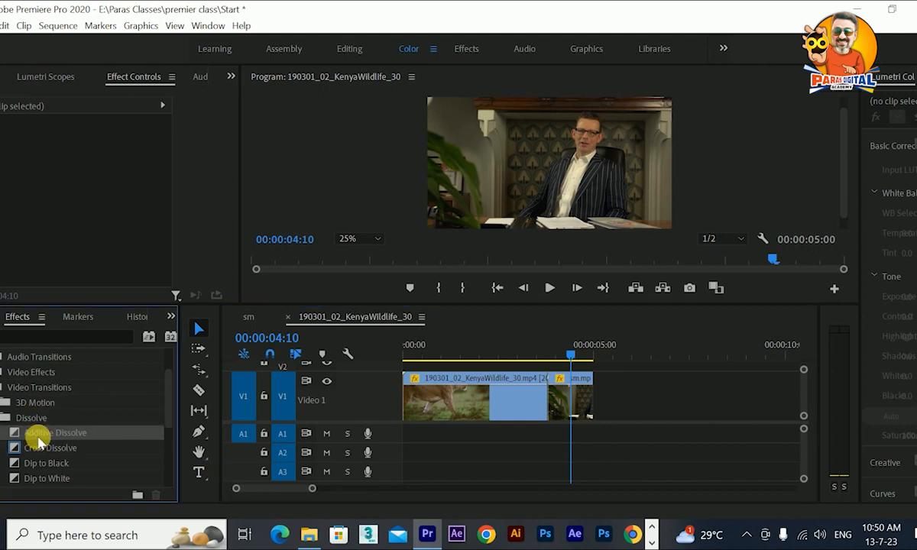
{"action": "left_click_drag", "start_coordinate": [38, 439], "coordinate": [546, 393]}
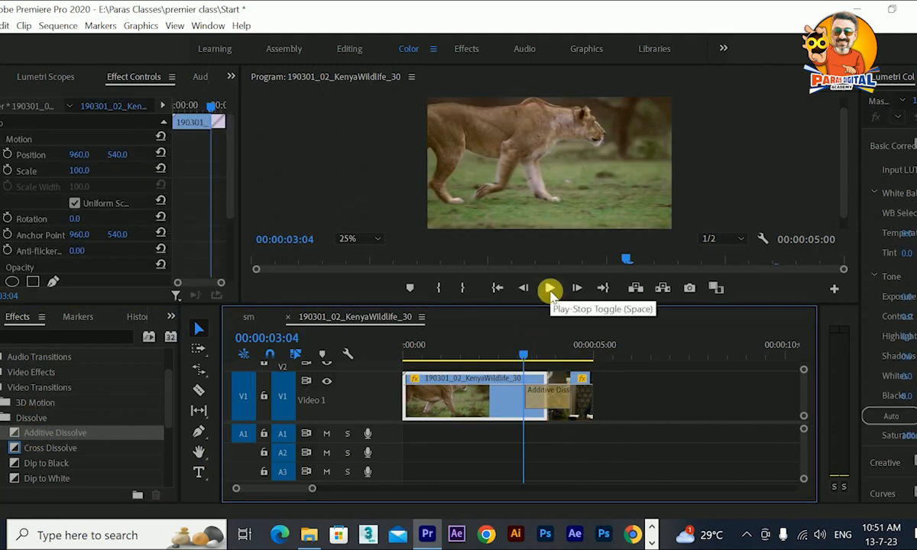
{"action": "left_click", "coordinate": [549, 289]}
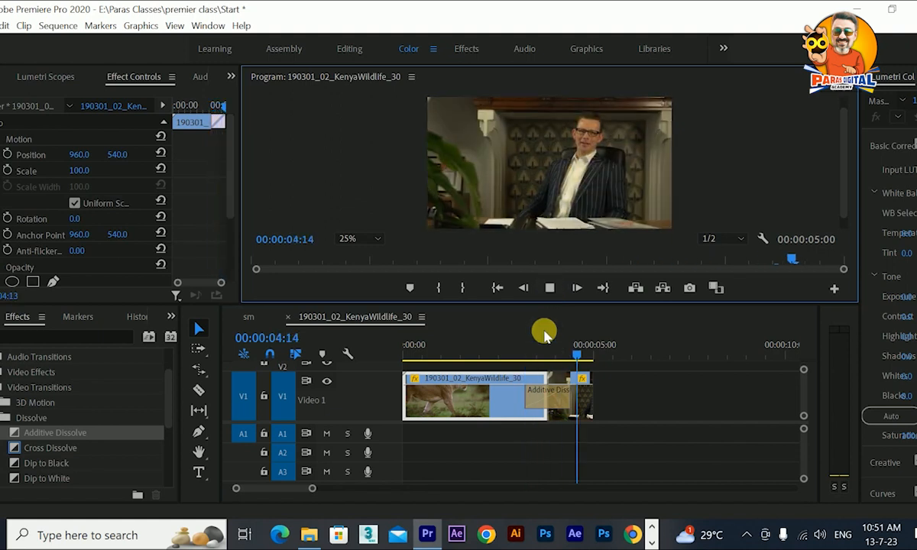
{"action": "left_click", "coordinate": [560, 357]}
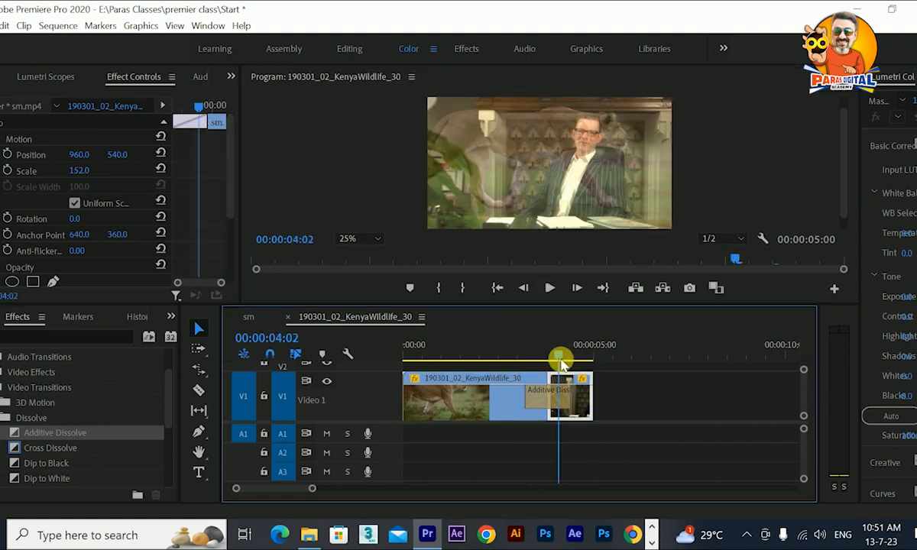
{"action": "left_click", "coordinate": [553, 404]}
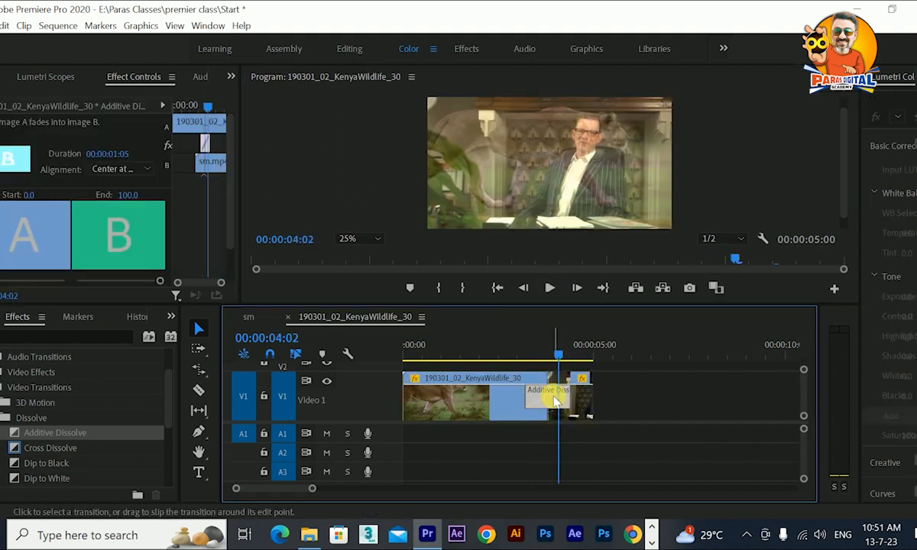
{"action": "key", "text": "Delete"}
Test the Dip to Black transition at the start of the wildlife segment by playing it from the sequence start, and delete it.
{"action": "left_click", "coordinate": [63, 466]}
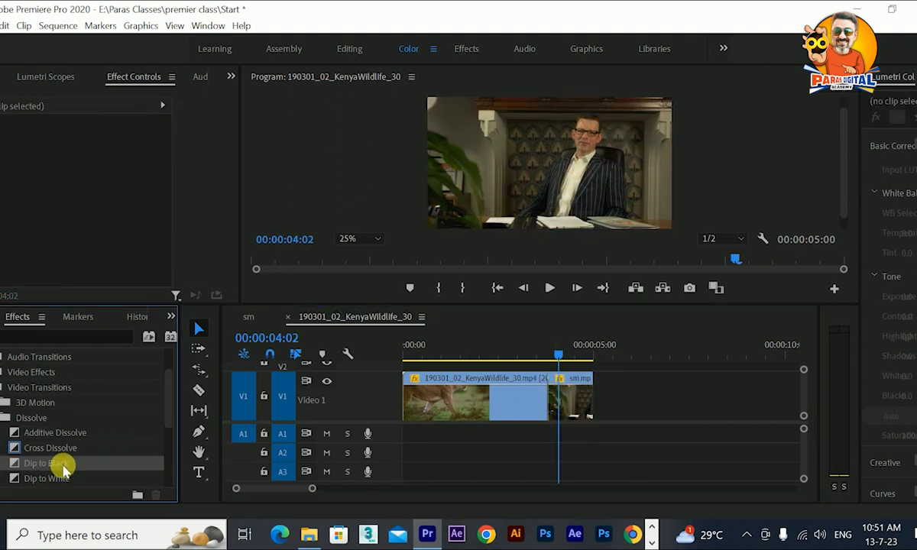
{"action": "left_click_drag", "start_coordinate": [62, 469], "coordinate": [411, 413]}
{"action": "left_click_drag", "start_coordinate": [436, 352], "coordinate": [390, 355]}
{"action": "left_click", "coordinate": [553, 293]}
{"action": "left_click", "coordinate": [553, 294]}
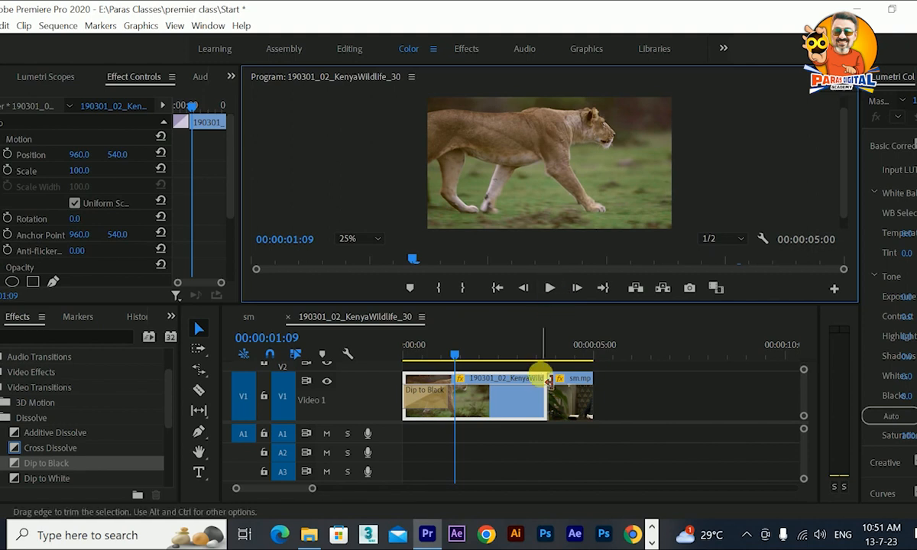
{"action": "left_click", "coordinate": [428, 406]}
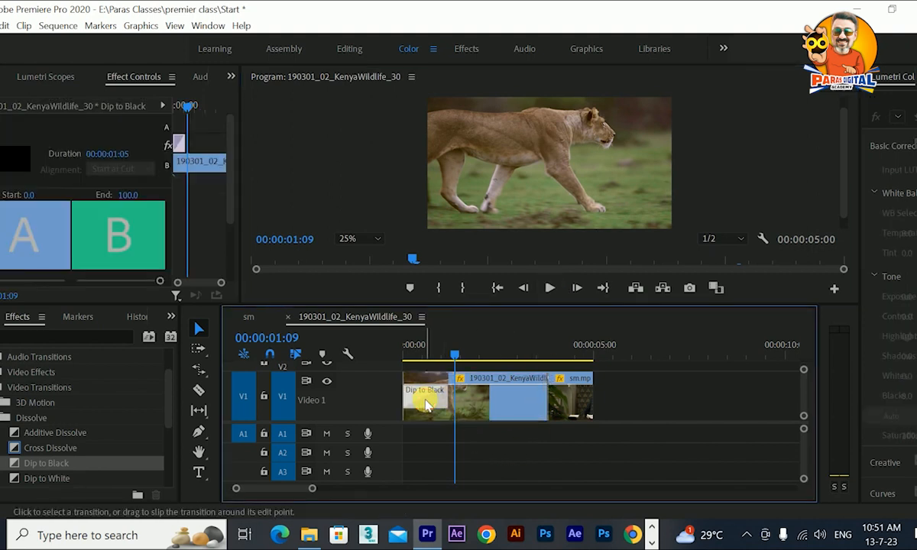
{"action": "key", "text": "Delete"}
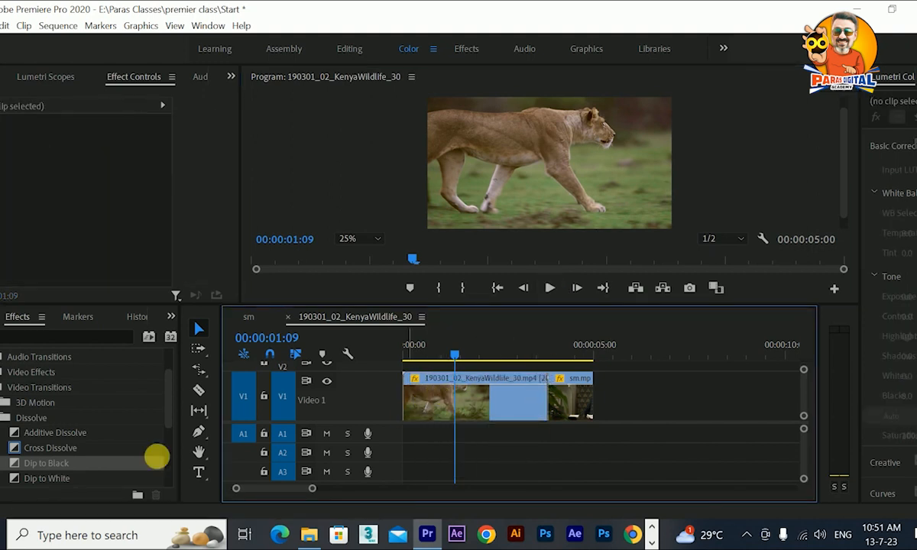
Apply the Film Dissolve transition to the cut between the wildlife segment and sm.mp4, and move the playhead to 00:00:03:04.
{"action": "left_click_drag", "start_coordinate": [17, 468], "coordinate": [581, 393]}
{"action": "left_click", "coordinate": [547, 354]}
{"action": "mouse_move", "coordinate": [547, 354]}
{"action": "left_mouse_down"}
{"action": "mouse_move", "coordinate": [577, 356]}
{"action": "mouse_move", "coordinate": [549, 355]}
{"action": "left_mouse_up"}
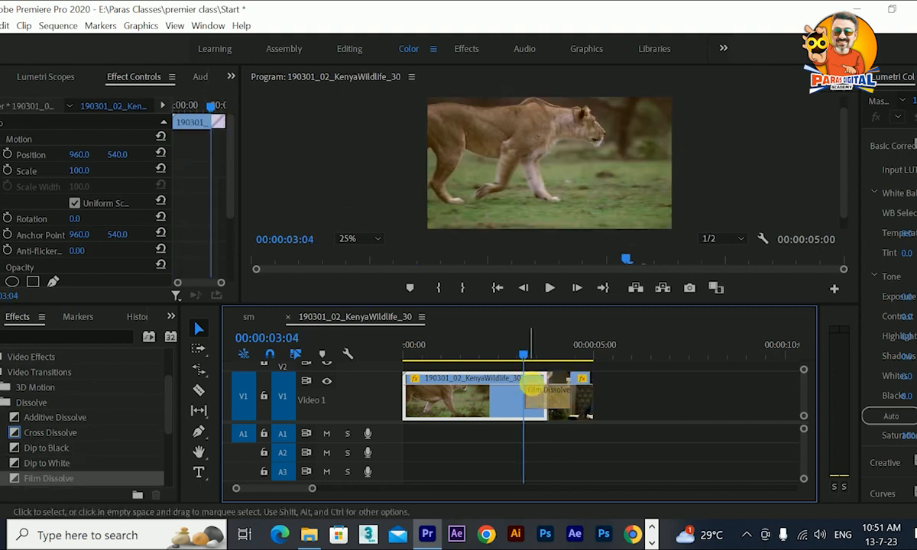
Shorten the Film Dissolve transition to a duration of 00:00:00:24.
{"action": "left_click", "coordinate": [557, 400]}
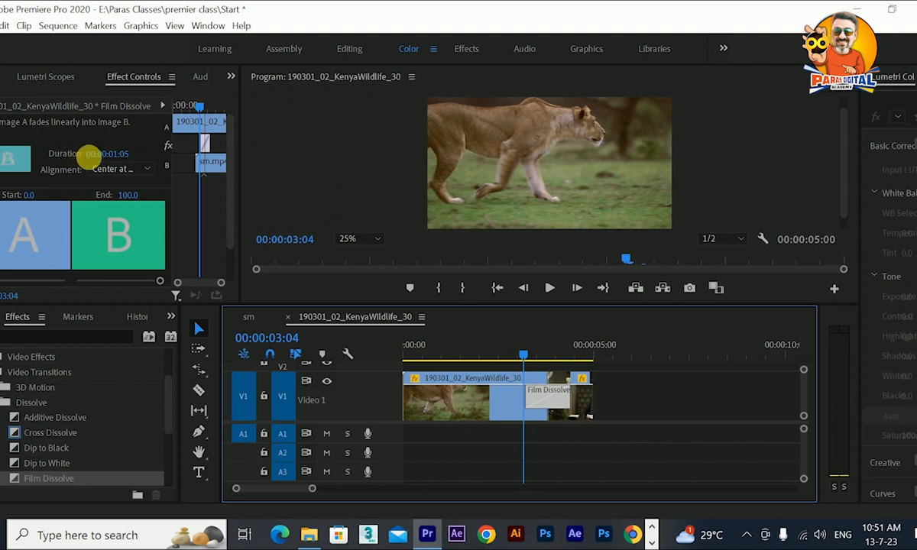
{"action": "left_click", "coordinate": [115, 153]}
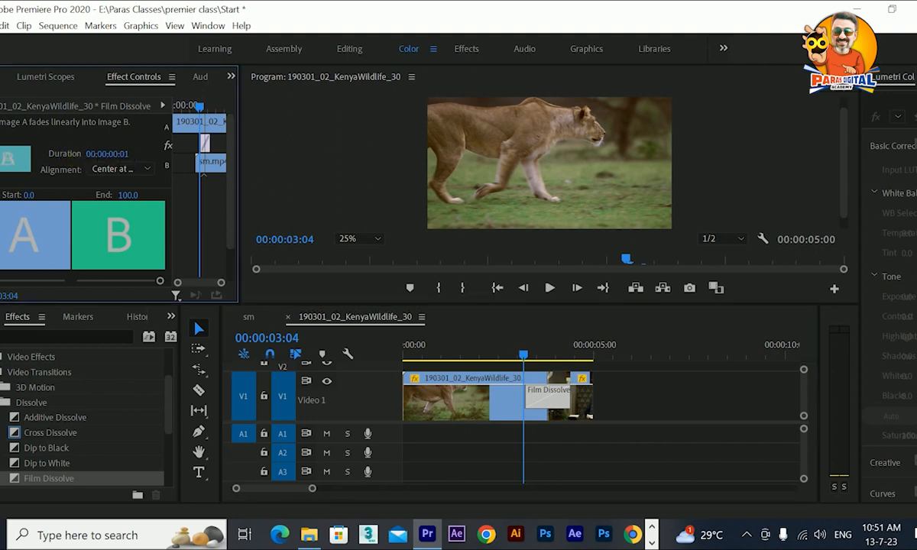
{"action": "key", "text": "Return"}
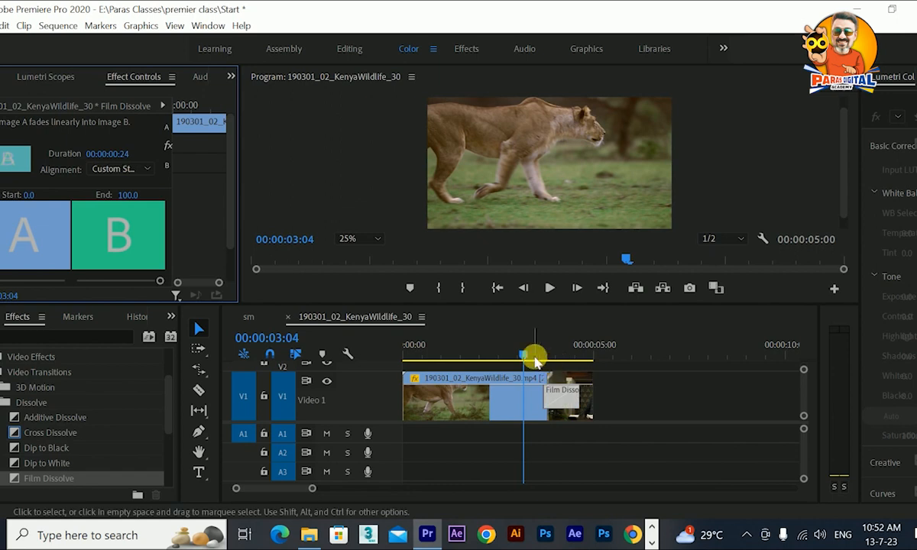
Trim the Film Dissolve to 00:00:00:18 starting at the cut, and play through it to 00:00:04:16.
{"action": "left_click_drag", "start_coordinate": [534, 355], "coordinate": [554, 355]}
{"action": "left_click_drag", "start_coordinate": [575, 401], "coordinate": [593, 414]}
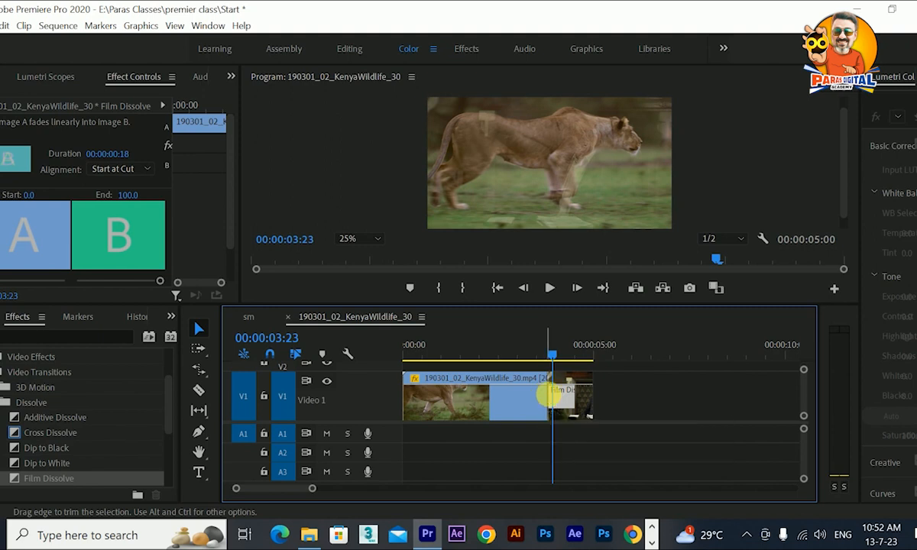
{"action": "left_click", "coordinate": [576, 397]}
{"action": "left_click_drag", "start_coordinate": [574, 403], "coordinate": [565, 405]}
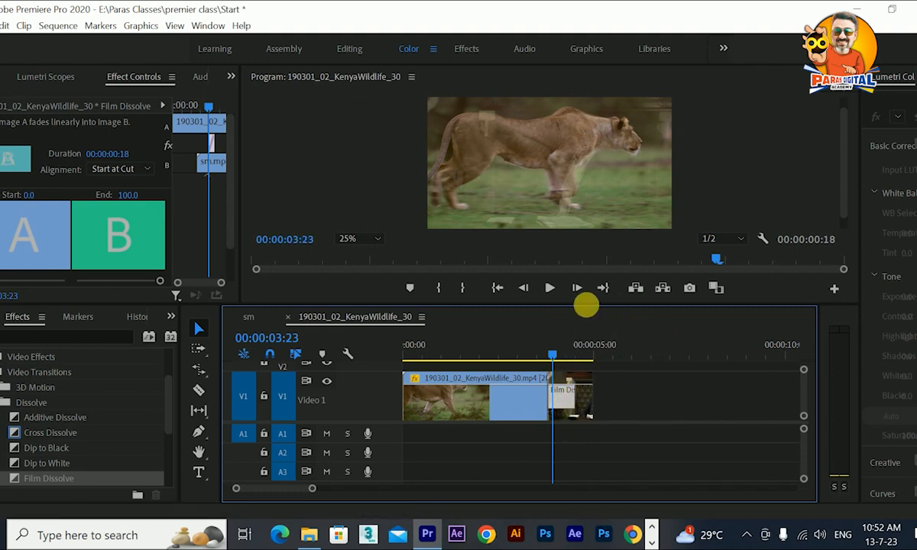
{"action": "left_click", "coordinate": [549, 288]}
{"action": "left_click", "coordinate": [550, 289]}
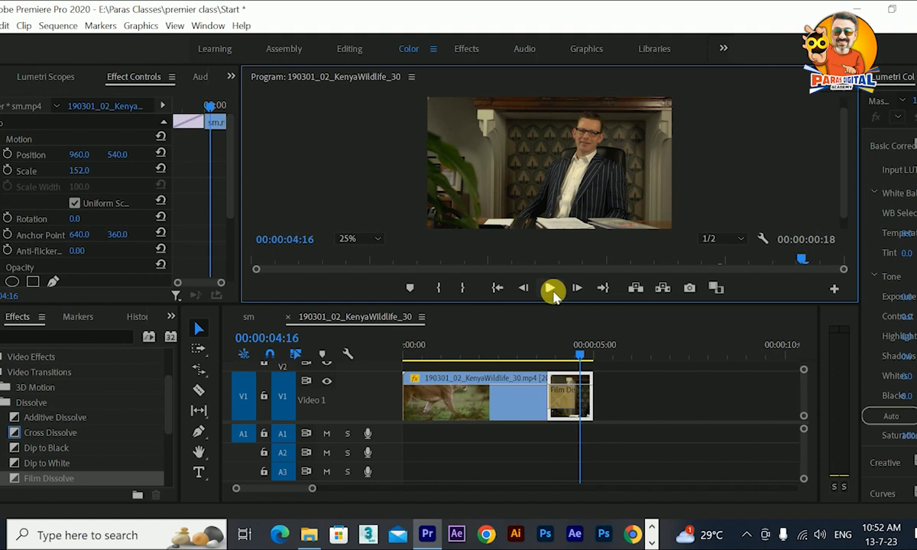
Apply the Cube Spin transition from the 3D Motion group to the cut, and preview it at 00:00:03:18.
{"action": "scroll", "coordinate": [51, 467], "scroll_direction": "down", "scroll_amount": 3}
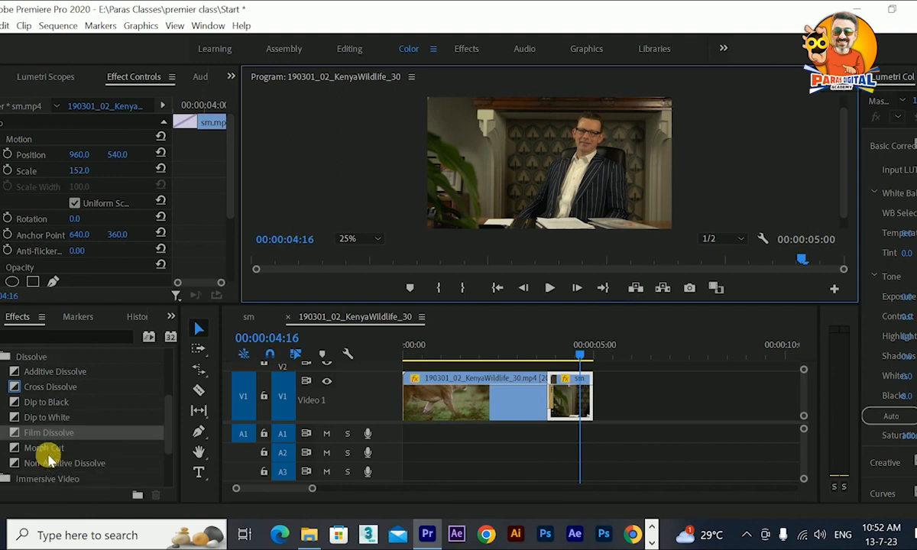
{"action": "scroll", "coordinate": [15, 405], "scroll_direction": "up", "scroll_amount": 2}
{"action": "left_click", "coordinate": [4, 387]}
{"action": "left_click", "coordinate": [3, 372]}
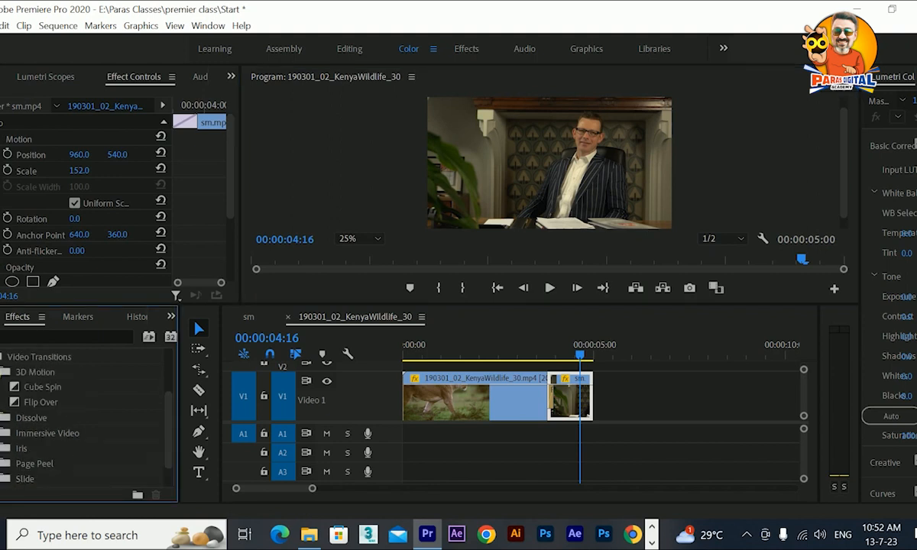
{"action": "left_click", "coordinate": [34, 388]}
{"action": "left_click", "coordinate": [544, 347]}
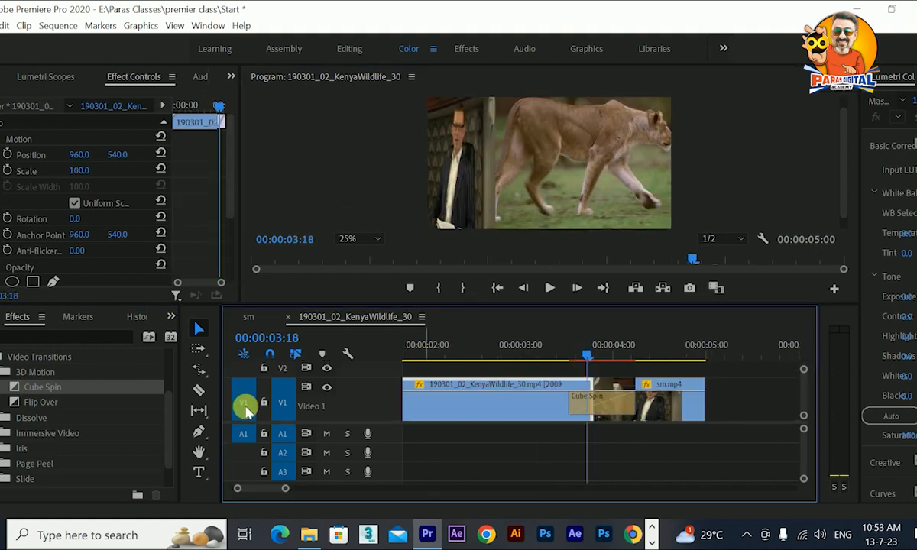
Try the Flip Over and Cross Zoom transitions on the clips, moving the playhead through the cut to preview each.
{"action": "left_click_drag", "start_coordinate": [37, 402], "coordinate": [615, 403]}
{"action": "left_click_drag", "start_coordinate": [589, 359], "coordinate": [630, 368]}
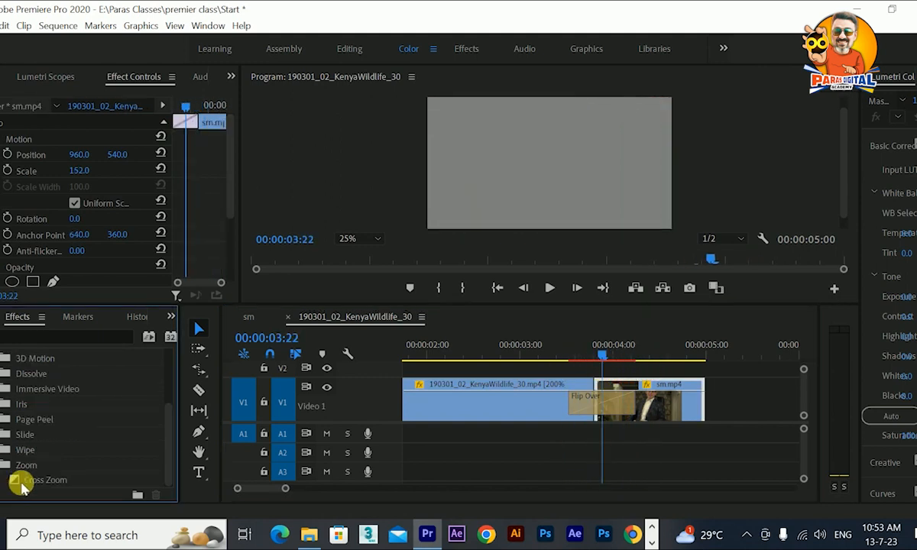
{"action": "left_click", "coordinate": [23, 482]}
{"action": "left_click_drag", "start_coordinate": [45, 483], "coordinate": [579, 409]}
{"action": "left_click_drag", "start_coordinate": [596, 357], "coordinate": [565, 352]}
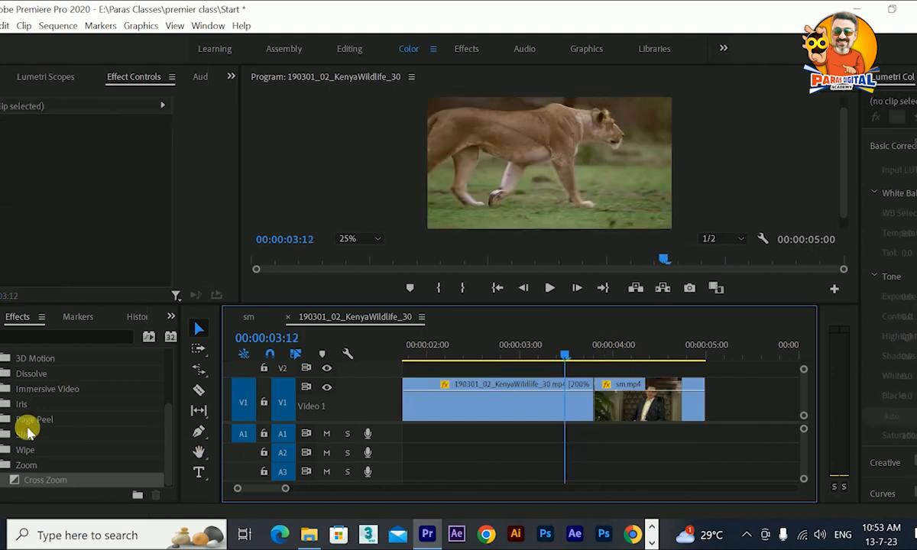
Apply the Barn Doors wipe to the cut between the wildlife segment and sm.mp4, and preview it up to 00:00:04:06.
{"action": "left_click", "coordinate": [4, 449]}
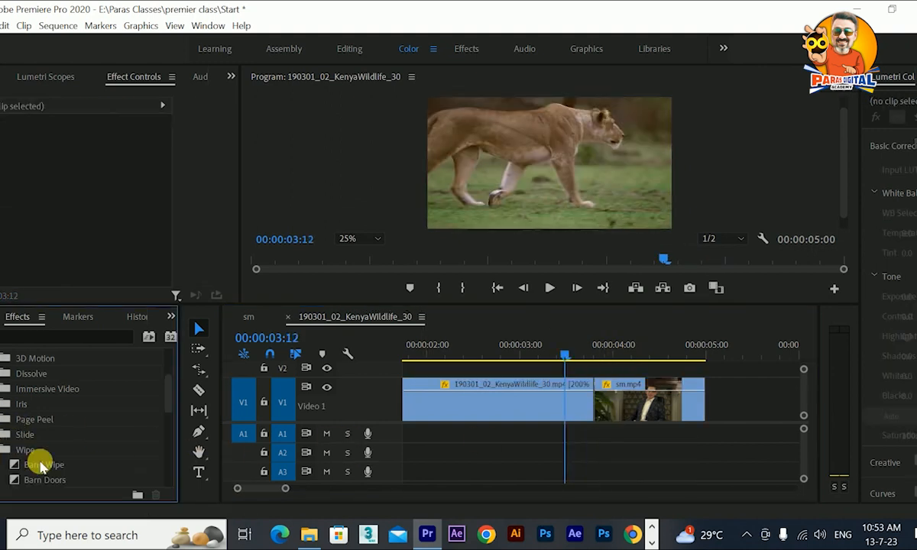
{"action": "scroll", "coordinate": [86, 483], "scroll_direction": "down", "scroll_amount": 1}
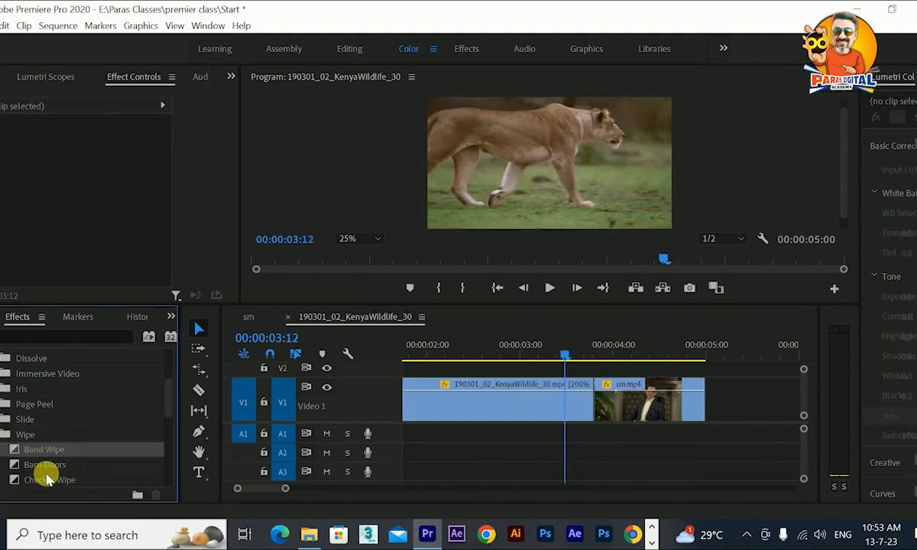
{"action": "left_click_drag", "start_coordinate": [44, 464], "coordinate": [593, 405]}
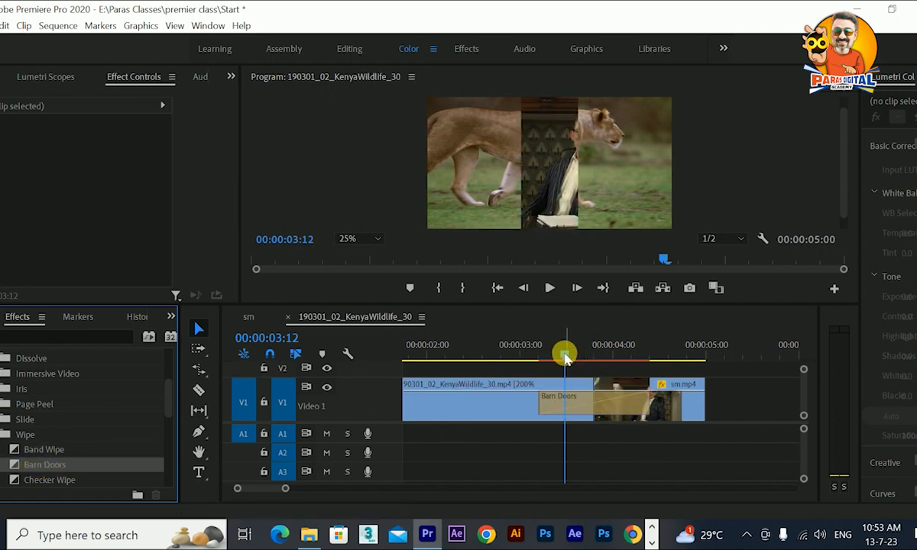
{"action": "left_click_drag", "start_coordinate": [563, 352], "coordinate": [634, 353]}
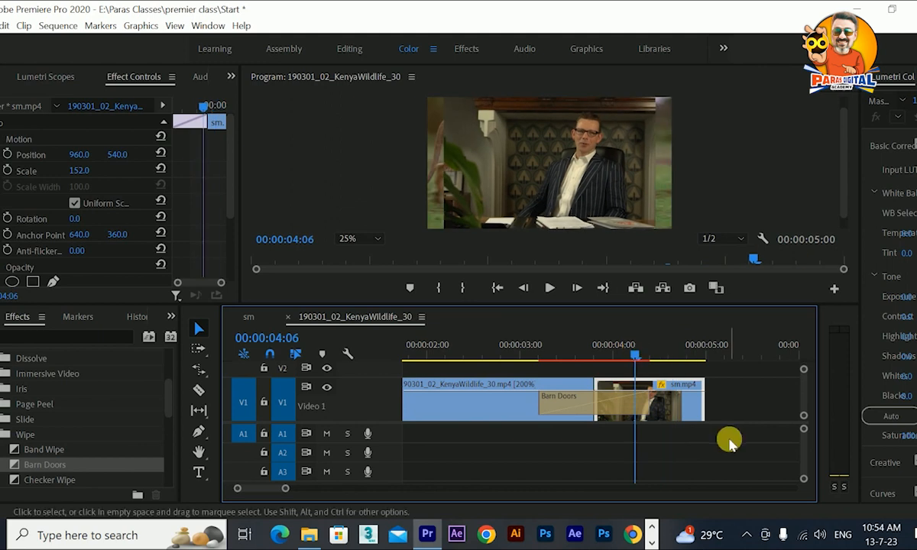
{"action": "left_click", "coordinate": [627, 407]}
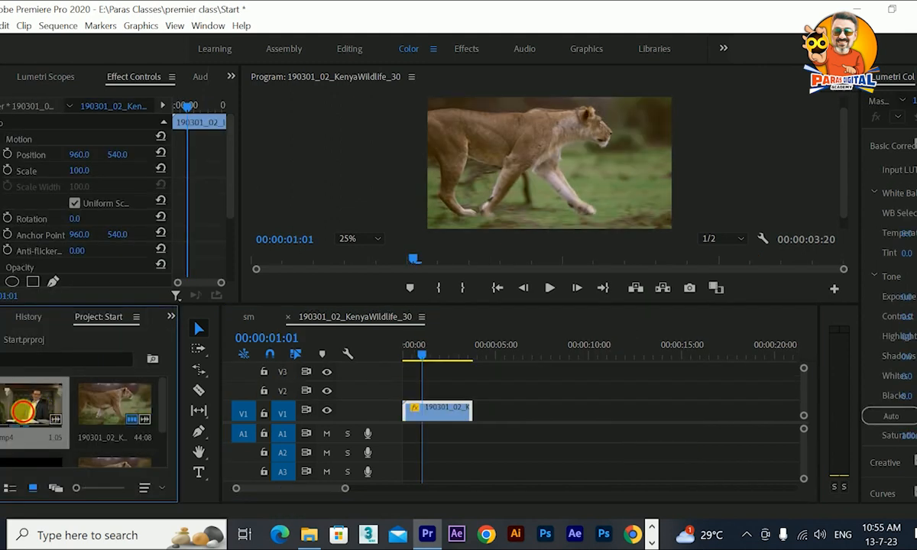
Place sm.mp4 on track V2 above the end of the wildlife clip, and move the playhead to 00:00:03:03.
{"action": "left_click_drag", "start_coordinate": [31, 398], "coordinate": [455, 391]}
{"action": "left_click_drag", "start_coordinate": [440, 351], "coordinate": [461, 353]}
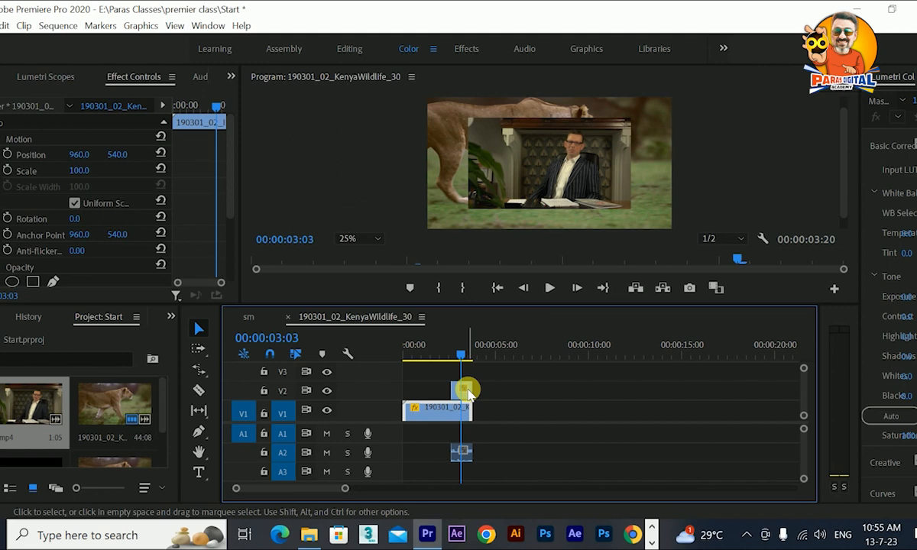
Split the wildlife and sm.mp4 clips at 00:00:03:03, and select the pieces after the playhead on all tracks.
{"action": "left_click", "coordinate": [466, 390]}
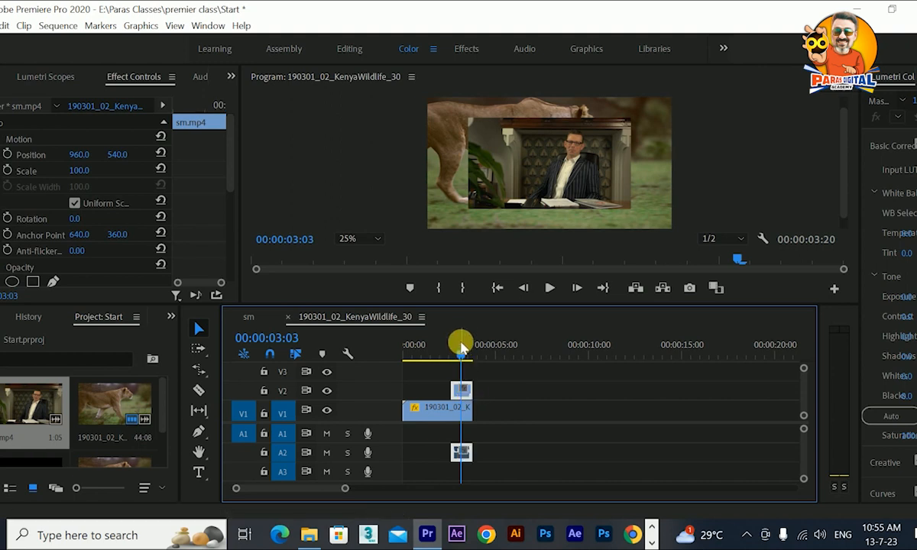
{"action": "left_click", "coordinate": [462, 409]}
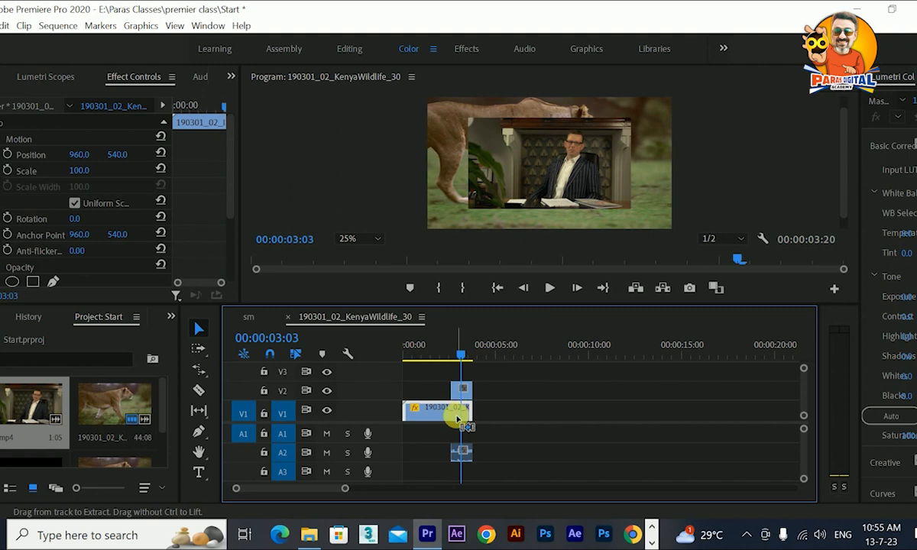
{"action": "left_click", "coordinate": [464, 391]}
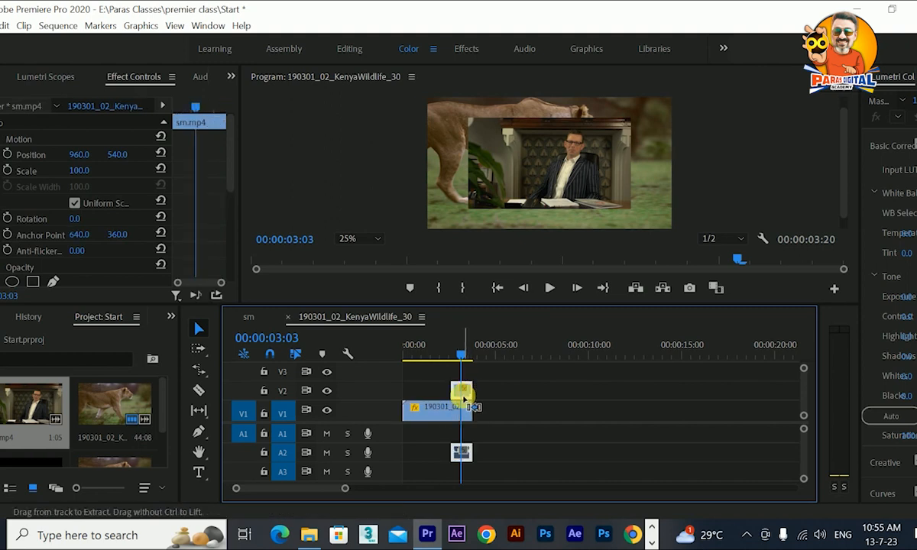
{"action": "key", "text": "ctrl+k"}
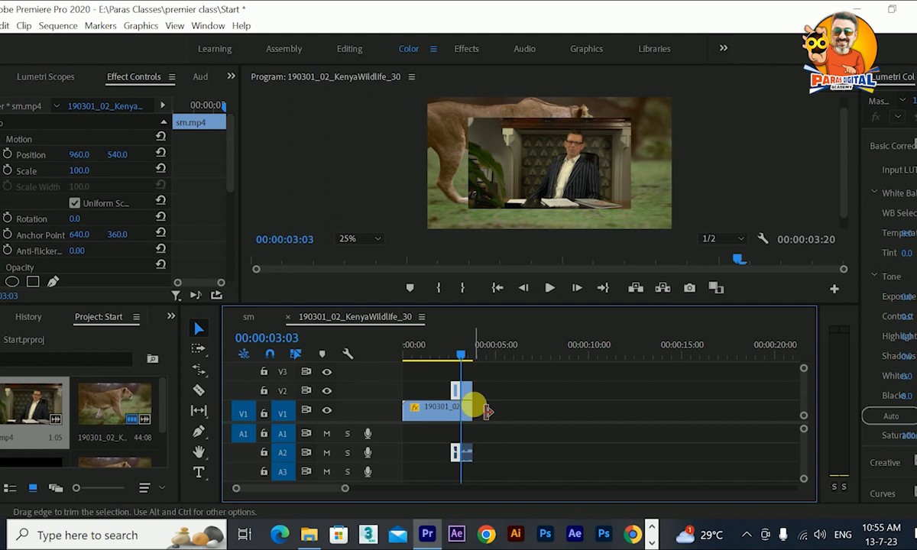
{"action": "left_click_drag", "start_coordinate": [504, 389], "coordinate": [470, 429]}
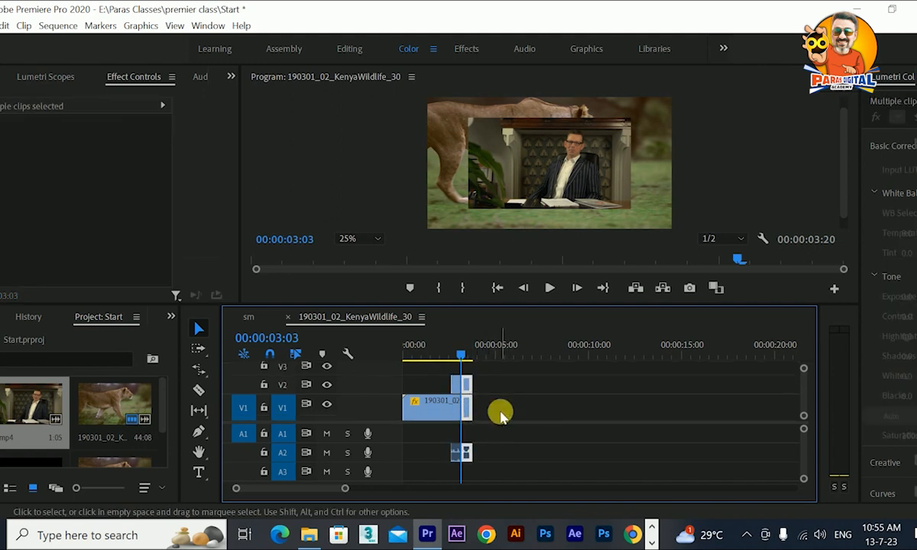
Check the wildlife and sm.mp4 pieces after 00:00:03:03 individually, and delete them from all tracks.
{"action": "key", "text": "ctrl+z"}
{"action": "left_click", "coordinate": [500, 413]}
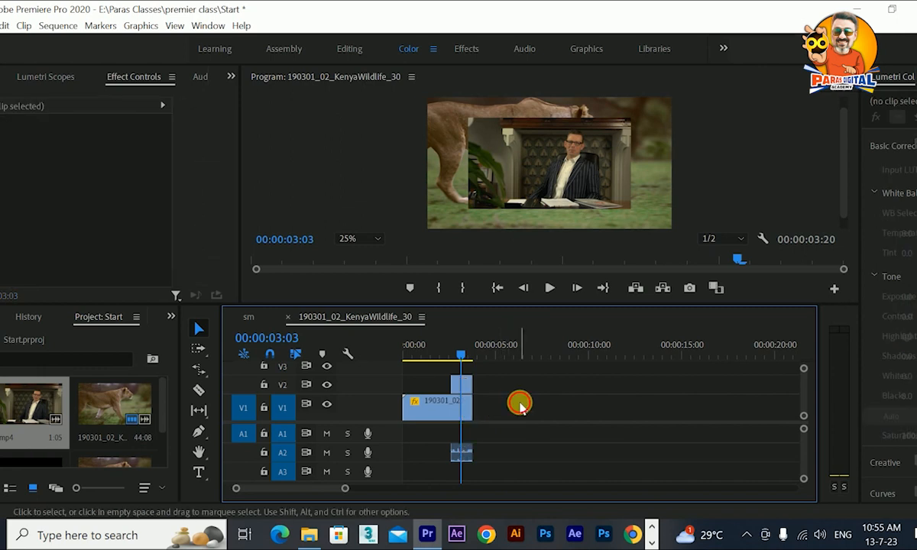
{"action": "left_click", "coordinate": [454, 410]}
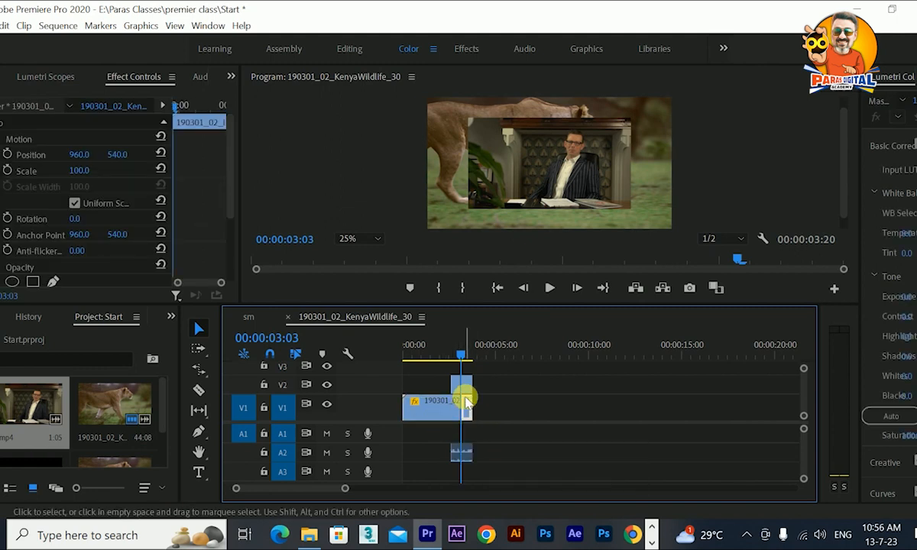
{"action": "left_click", "coordinate": [466, 386]}
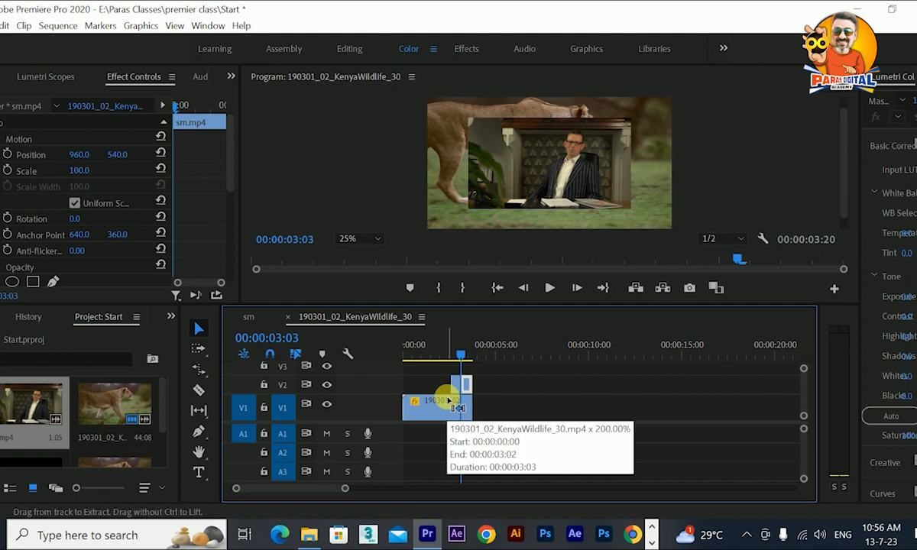
{"action": "left_click", "coordinate": [518, 395]}
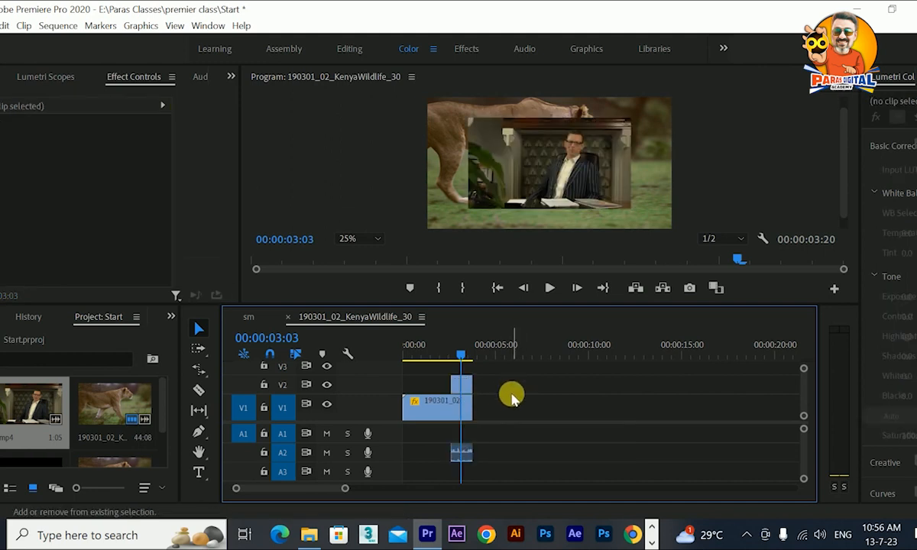
{"action": "left_click_drag", "start_coordinate": [504, 378], "coordinate": [466, 418]}
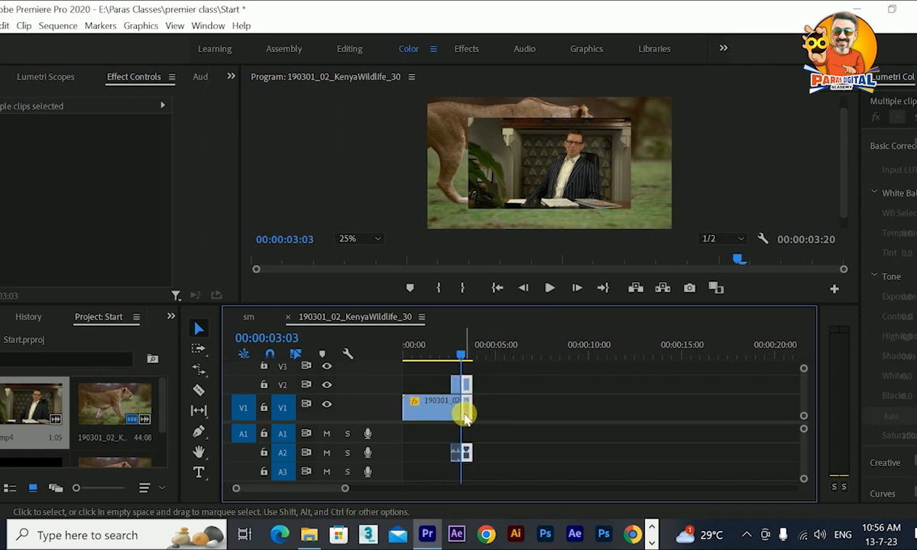
{"action": "key", "text": "Delete"}
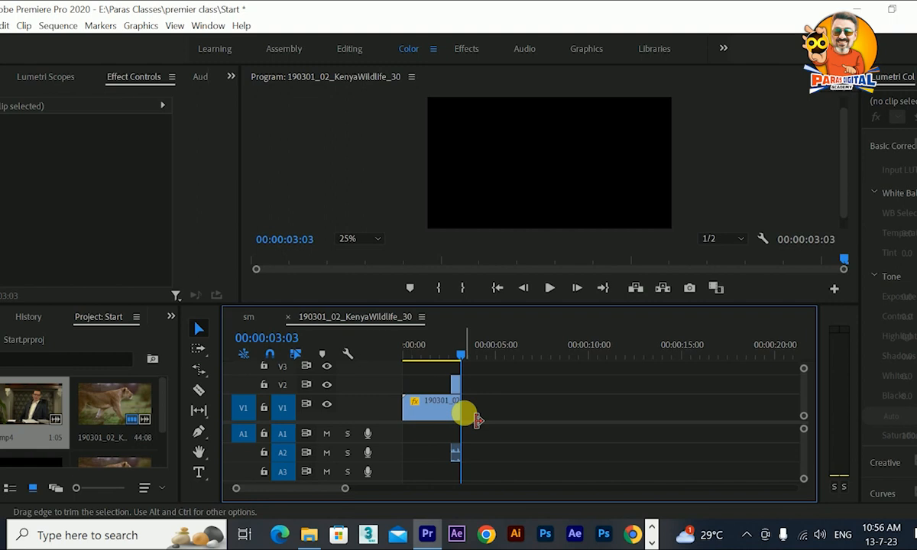
Restore the deleted pieces, and place copies of the wildlife and sm.mp4 pieces from before the playhead at the end of the clips.
{"action": "left_click_drag", "start_coordinate": [476, 420], "coordinate": [485, 420]}
{"action": "left_click_drag", "start_coordinate": [413, 443], "coordinate": [485, 380]}
{"action": "left_click", "coordinate": [536, 388]}
{"action": "left_click", "coordinate": [527, 384]}
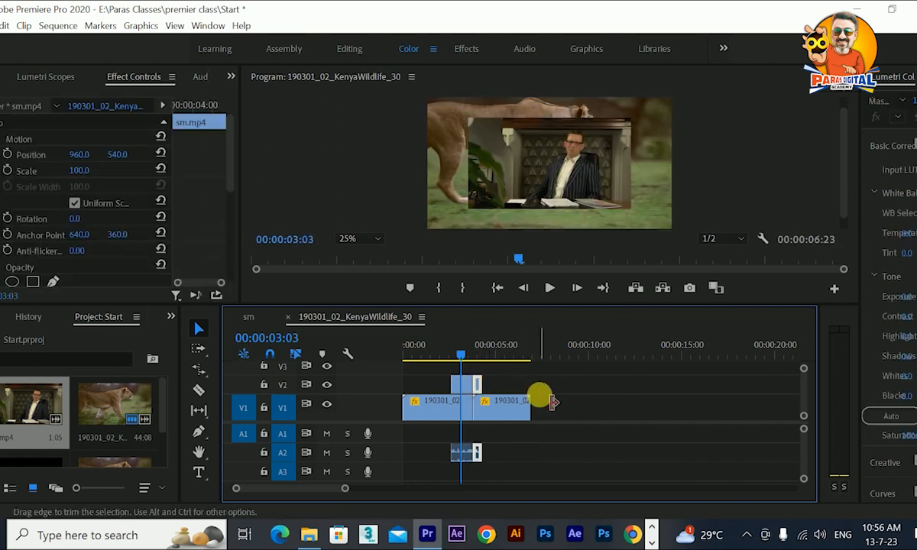
Try deleting the middle pieces after 00:00:03:03 on all tracks and closing the gap with Ripple Delete, and undo both deletions.
{"action": "left_click", "coordinate": [470, 367]}
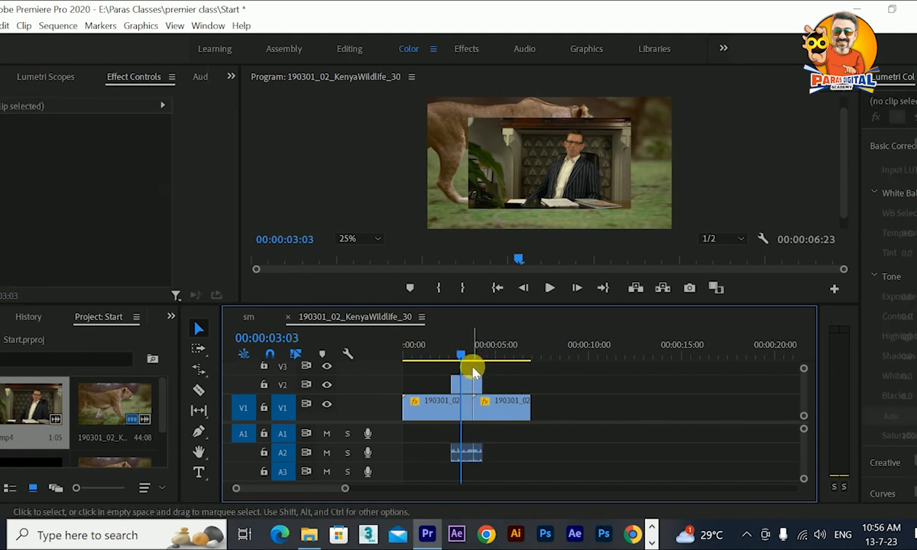
{"action": "left_click", "coordinate": [466, 451]}
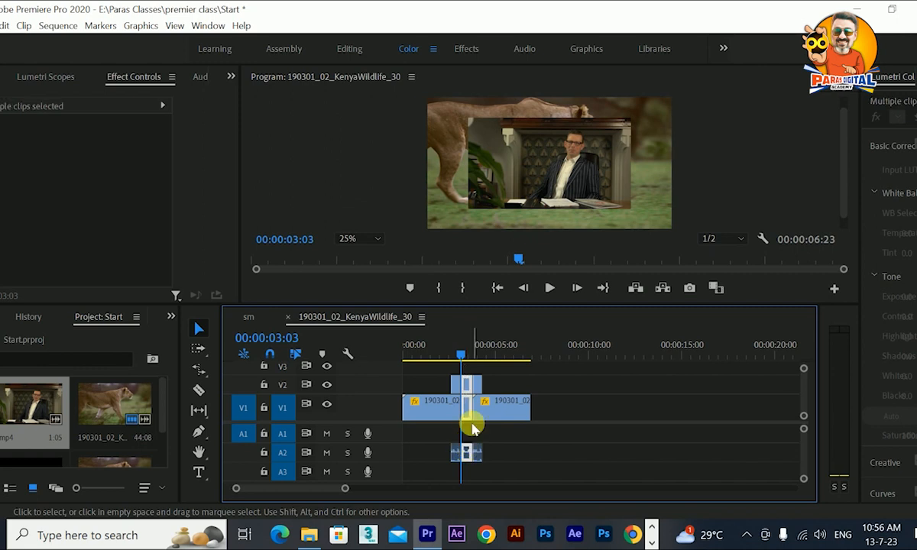
{"action": "key", "text": "Delete"}
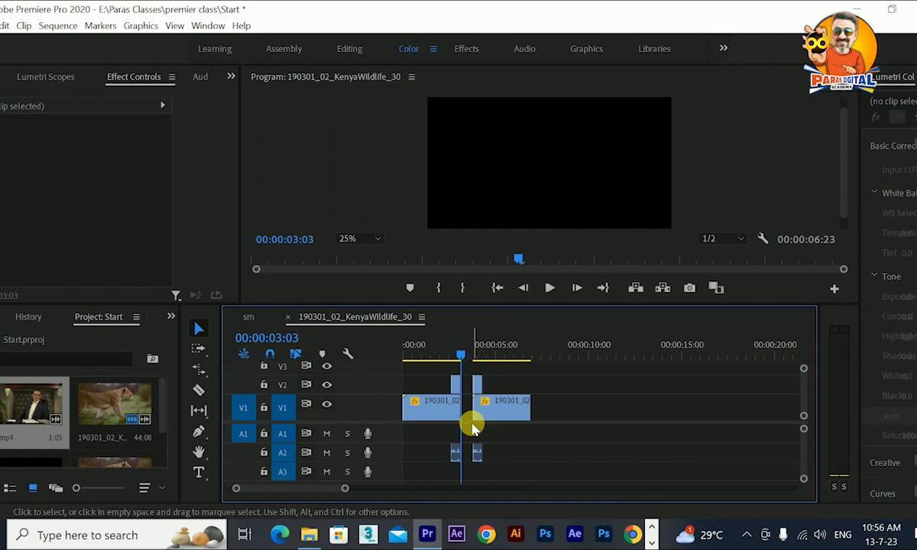
{"action": "right_click", "coordinate": [469, 417]}
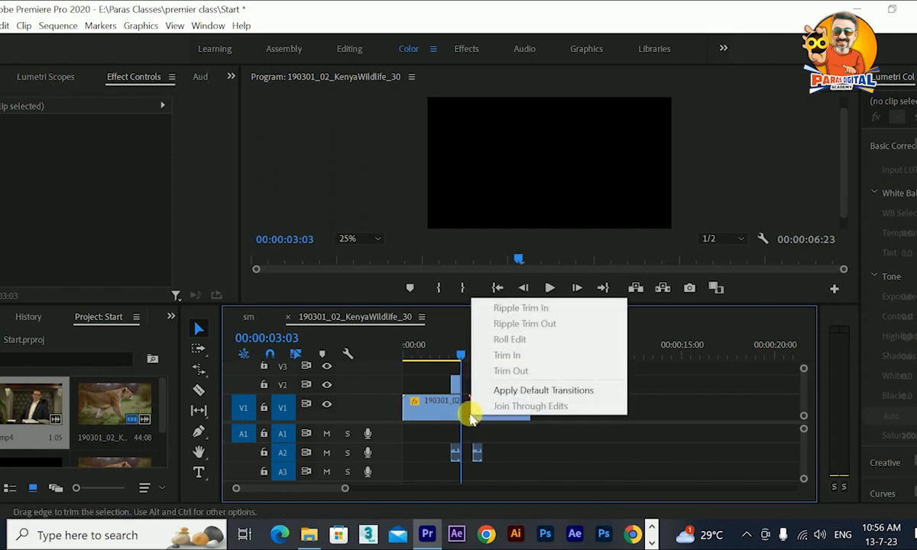
{"action": "right_click", "coordinate": [467, 410]}
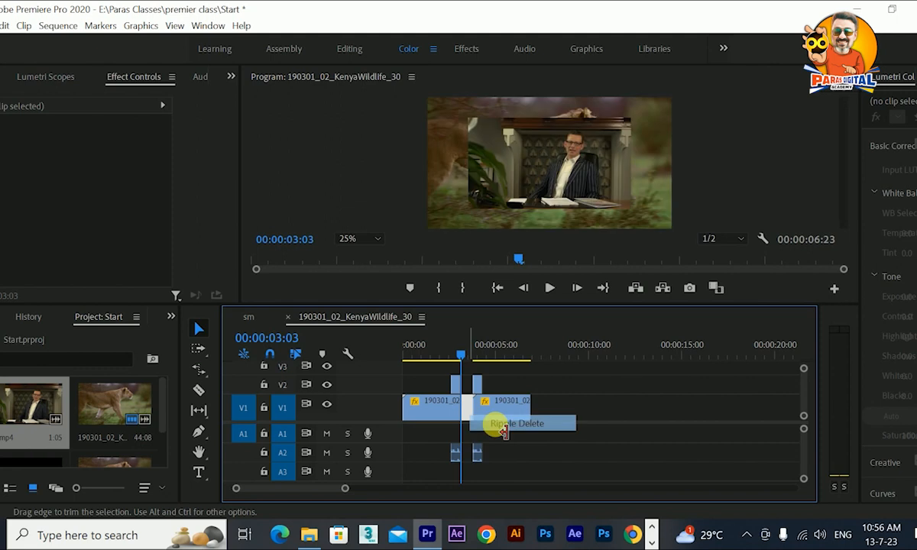
{"action": "left_click", "coordinate": [504, 425]}
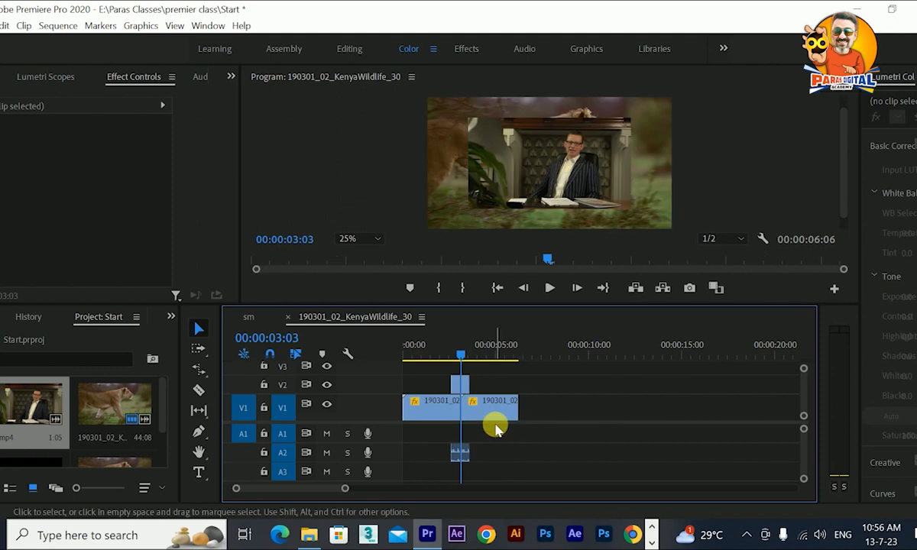
{"action": "key", "text": "ctrl+z"}
{"action": "key", "text": "ctrl+shift+z"}
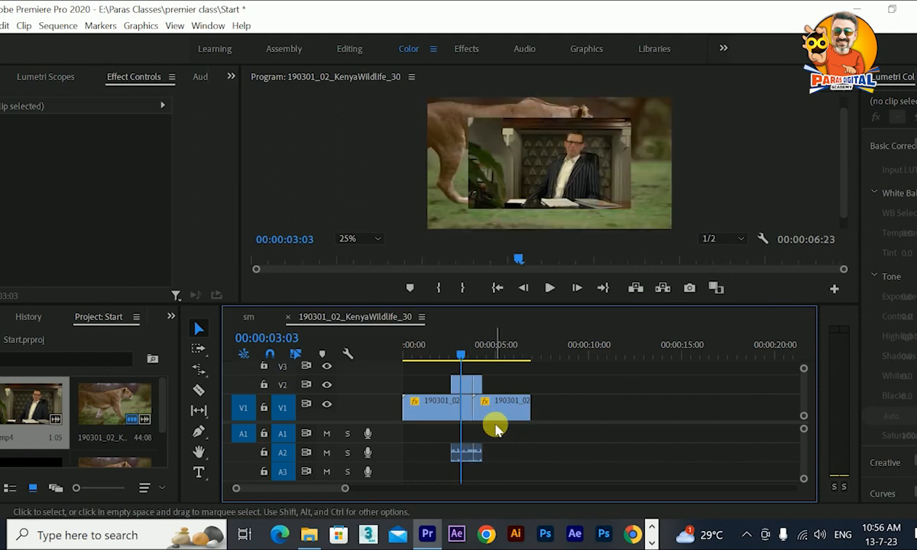
Ripple delete the middle wildlife and sm.mp4 pieces after 00:00:03:03 on all tracks in a single operation.
{"action": "left_click_drag", "start_coordinate": [471, 380], "coordinate": [495, 495]}
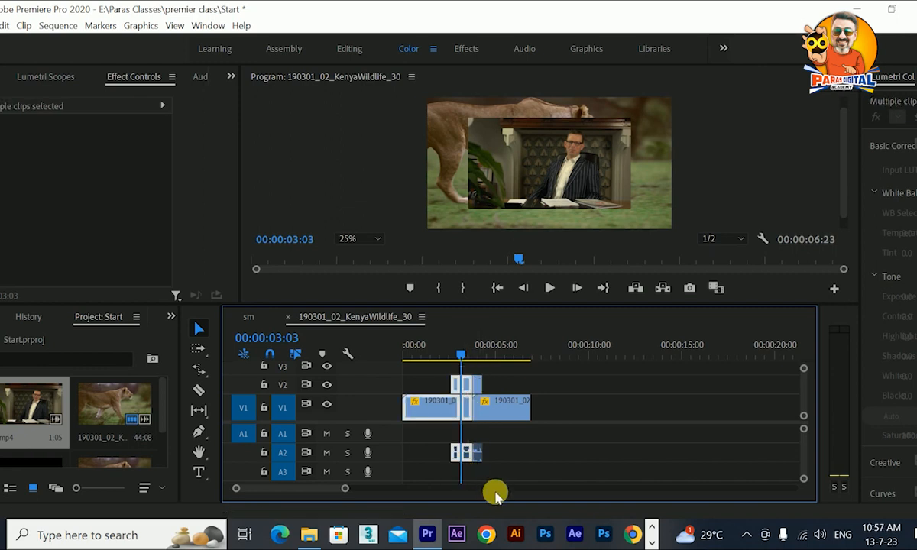
{"action": "left_click", "coordinate": [502, 374]}
{"action": "left_click_drag", "start_coordinate": [467, 369], "coordinate": [467, 466]}
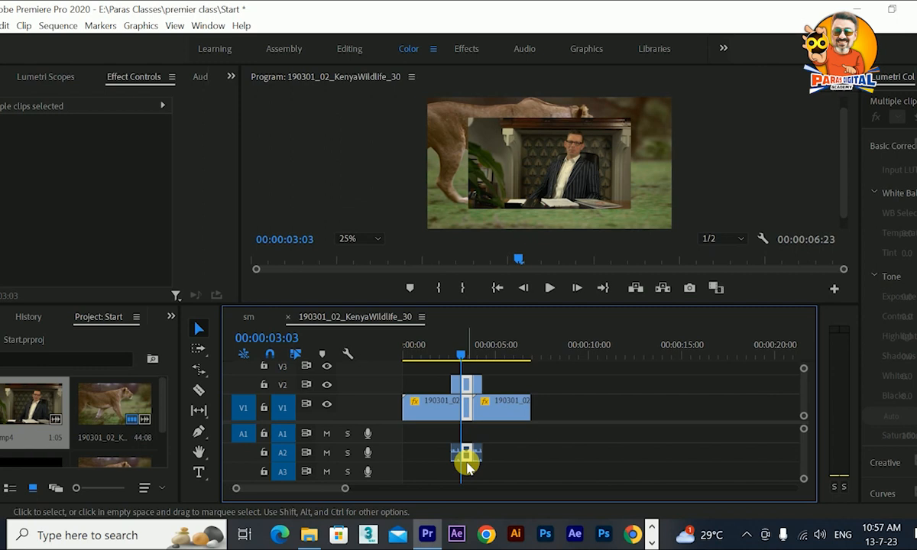
{"action": "key", "text": "shift"}
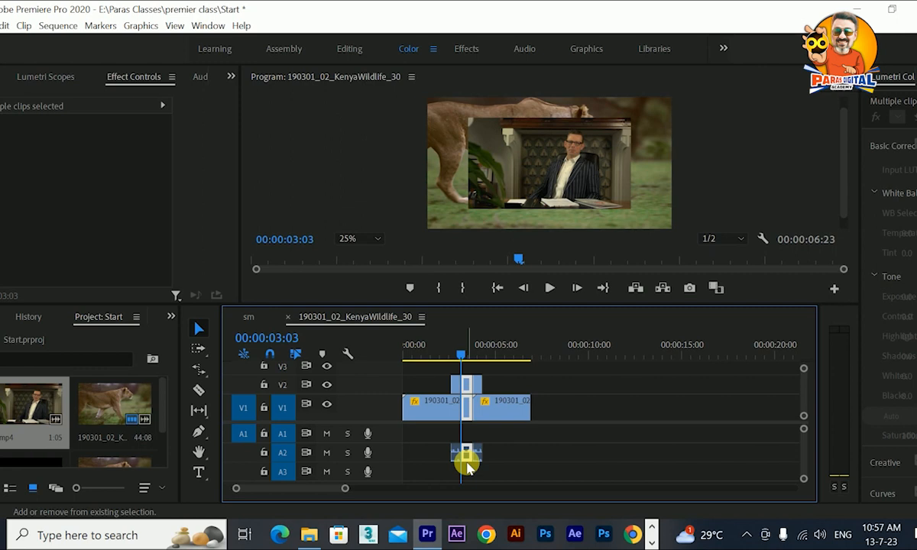
{"action": "key", "text": "shift+Delete"}
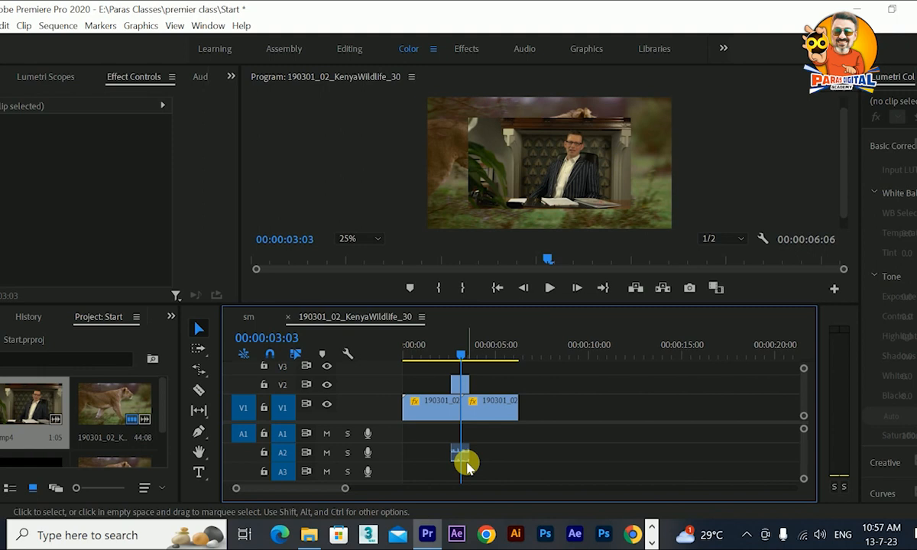
Move the playhead to 00:00:01:00, activate the Rate Stretch tool, and open the first wildlife clip's available commands.
{"action": "left_click_drag", "start_coordinate": [463, 355], "coordinate": [420, 350]}
{"action": "left_click", "coordinate": [200, 378]}
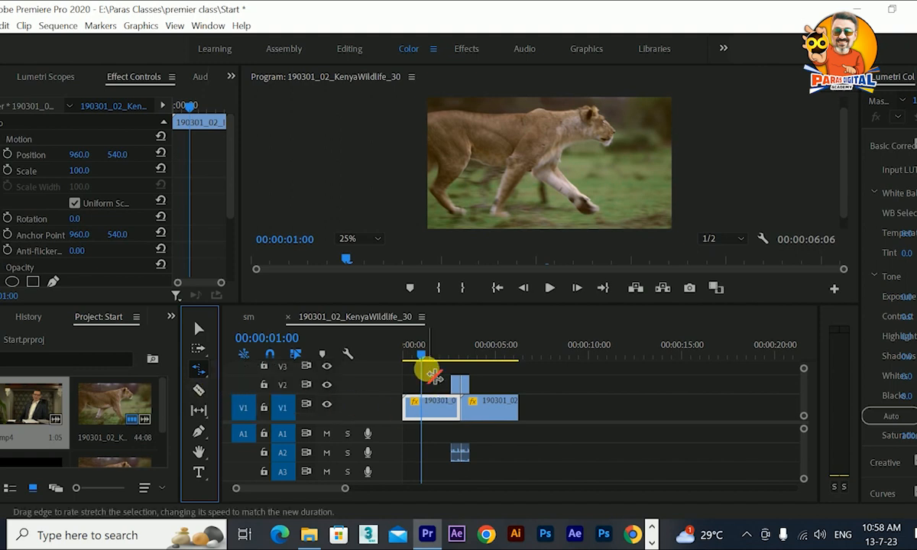
{"action": "right_click", "coordinate": [449, 405]}
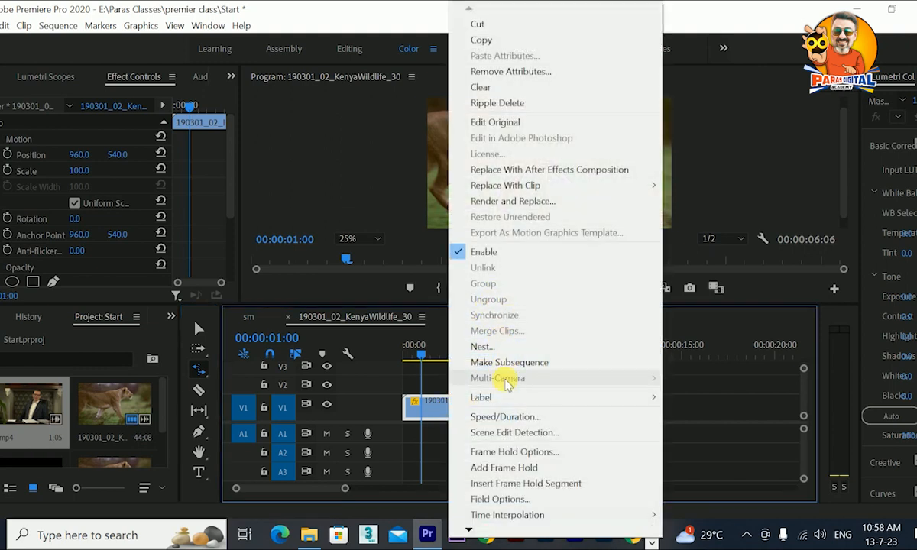